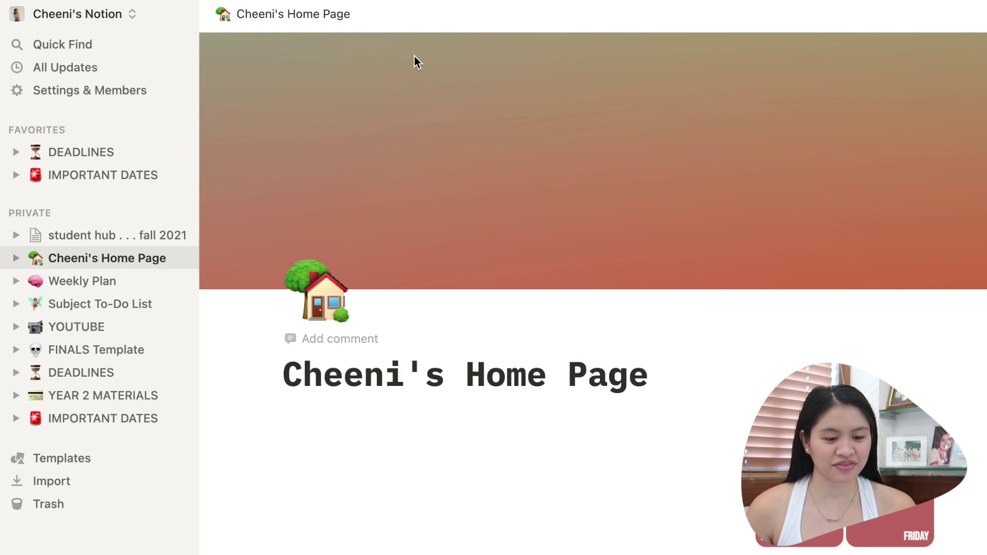
- Toggle the sidebar and browse the Personal and Design template categories, previewing Roadmap
{"action": "left_click", "coordinate": [180, 15]}
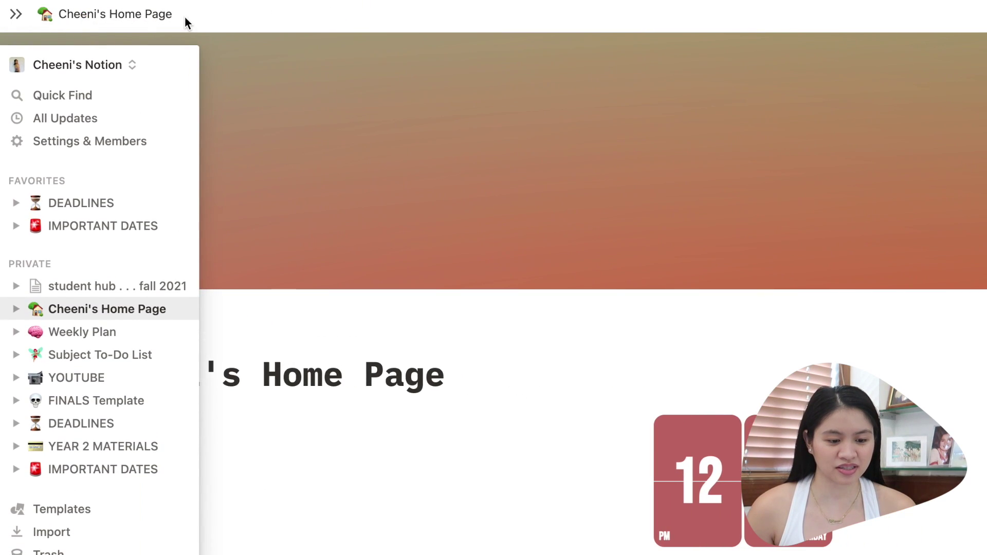
{"action": "key", "text": "super+backslash"}
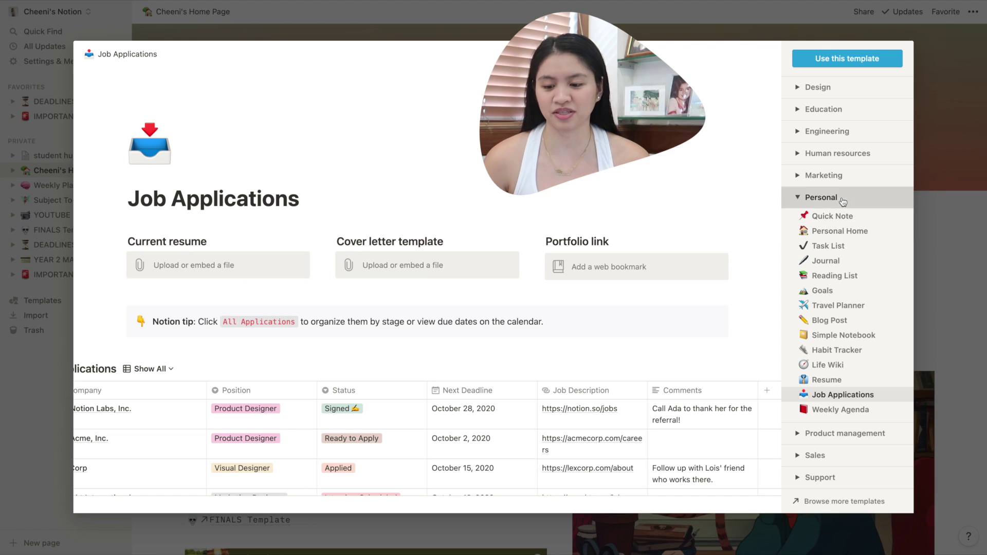
{"action": "left_click", "coordinate": [843, 201]}
{"action": "left_click", "coordinate": [842, 201]}
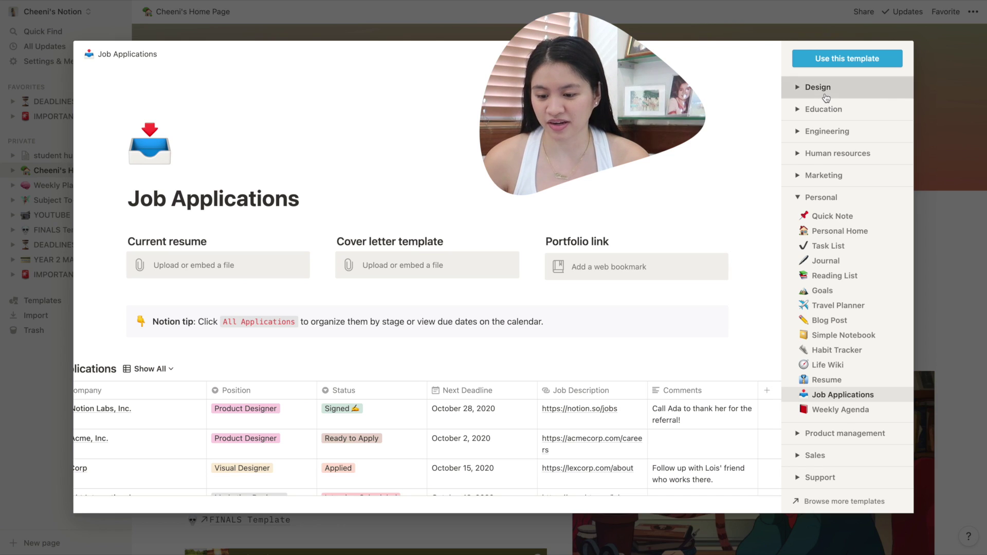
{"action": "left_click", "coordinate": [824, 93]}
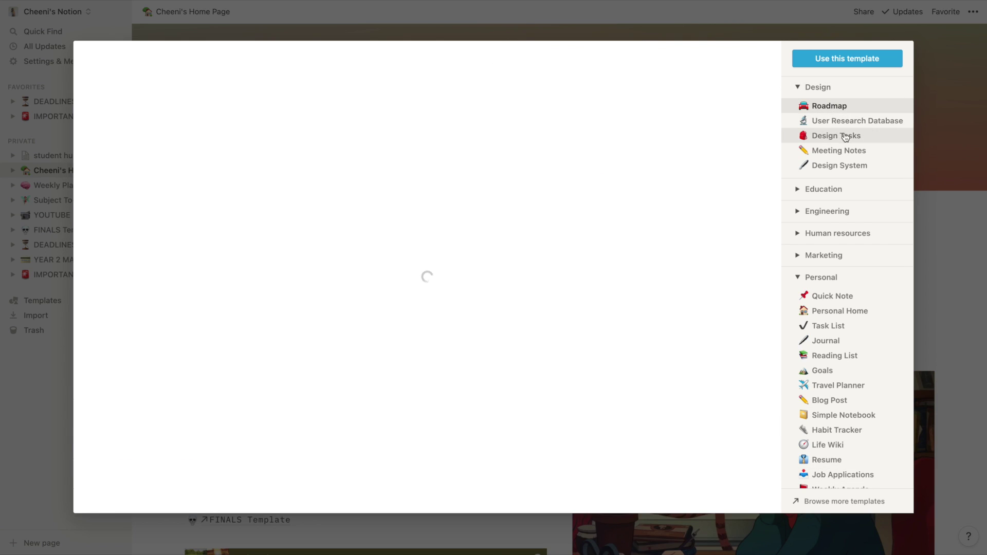
{"action": "scroll", "coordinate": [494, 367], "scroll_direction": "down", "scroll_amount": 8}
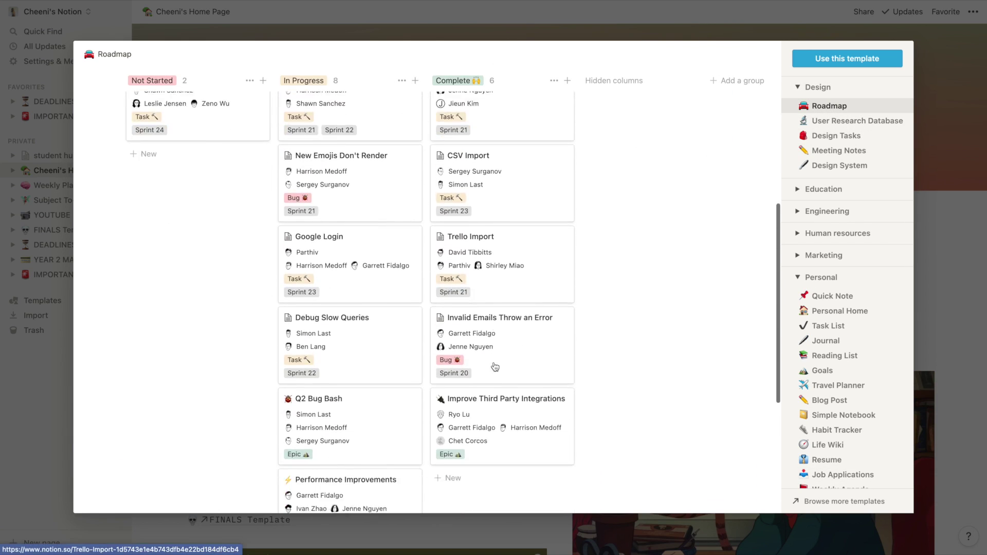
{"action": "scroll", "coordinate": [495, 367], "scroll_direction": "up", "scroll_amount": 10}
- Preview User Research Database, then add Education's Class Notes template to the workspace
{"action": "left_click", "coordinate": [877, 121]}
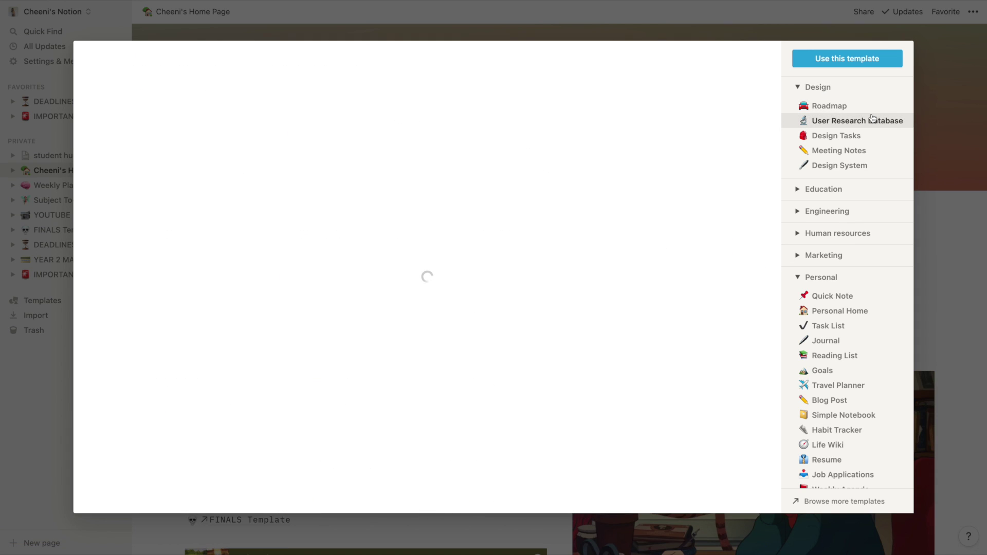
{"action": "left_click", "coordinate": [822, 188]}
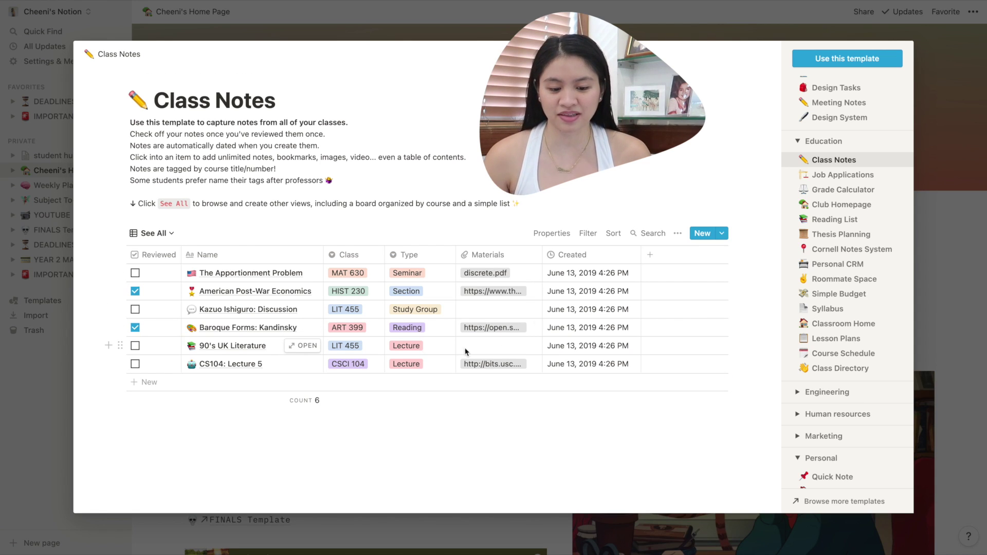
{"action": "left_click", "coordinate": [843, 59]}
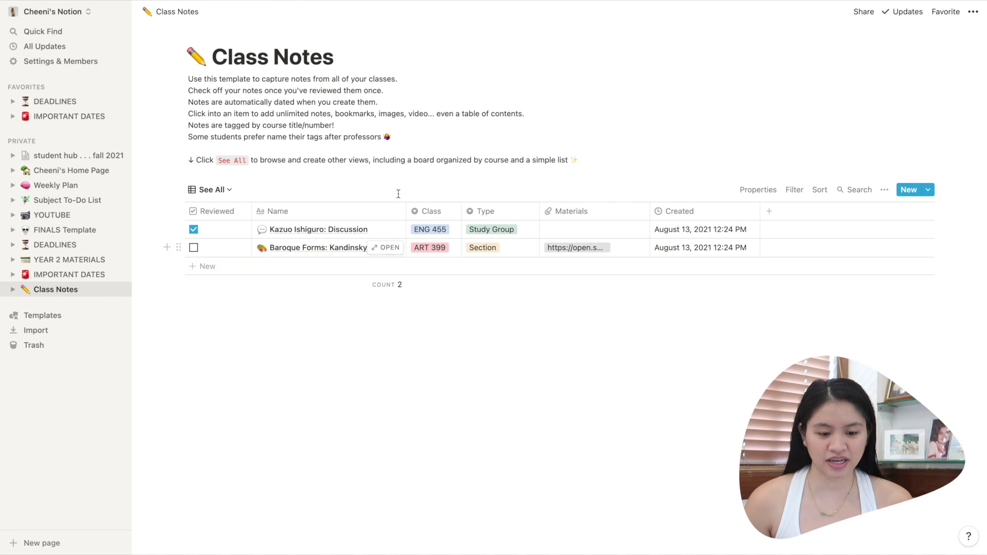
- Preview the Goals template, dragging Contribute to 401k and Land first freelance job into Doing
{"action": "left_click", "coordinate": [107, 289]}
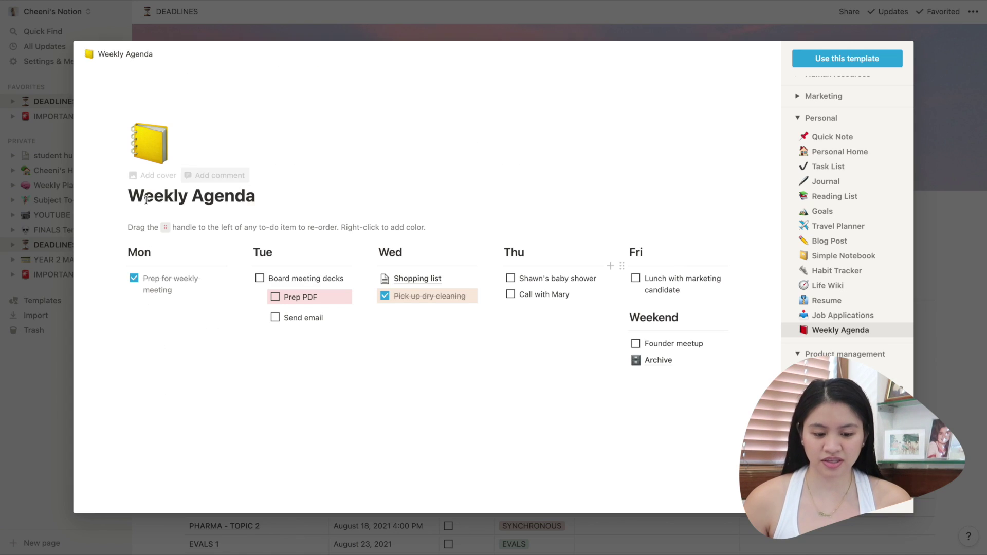
{"action": "left_click", "coordinate": [822, 211]}
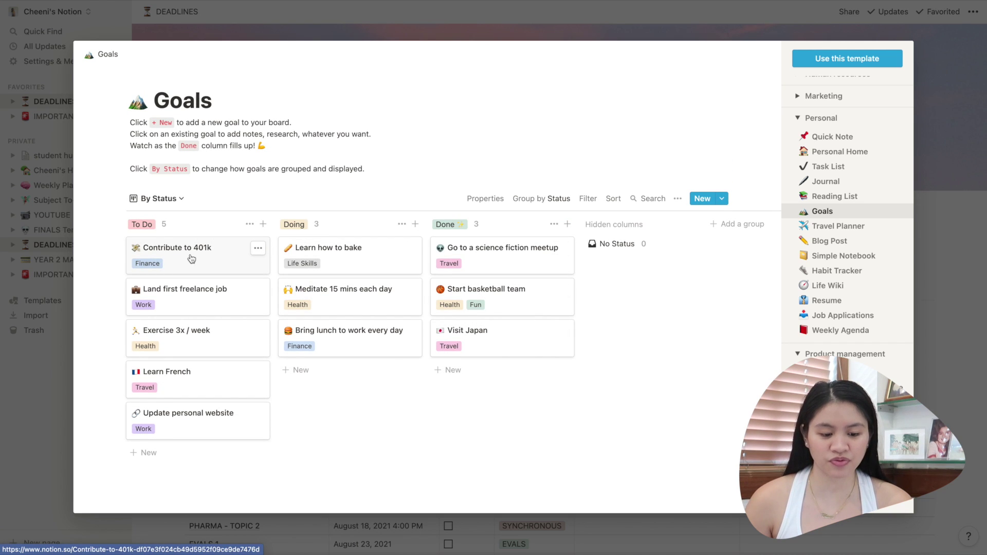
{"action": "left_click_drag", "start_coordinate": [177, 256], "coordinate": [318, 254]}
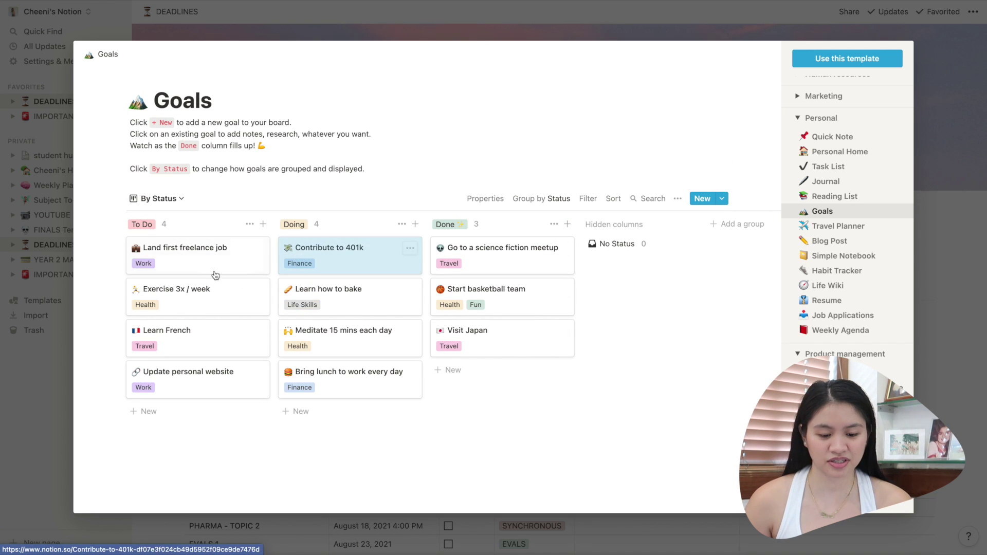
{"action": "left_click_drag", "start_coordinate": [203, 266], "coordinate": [350, 288]}
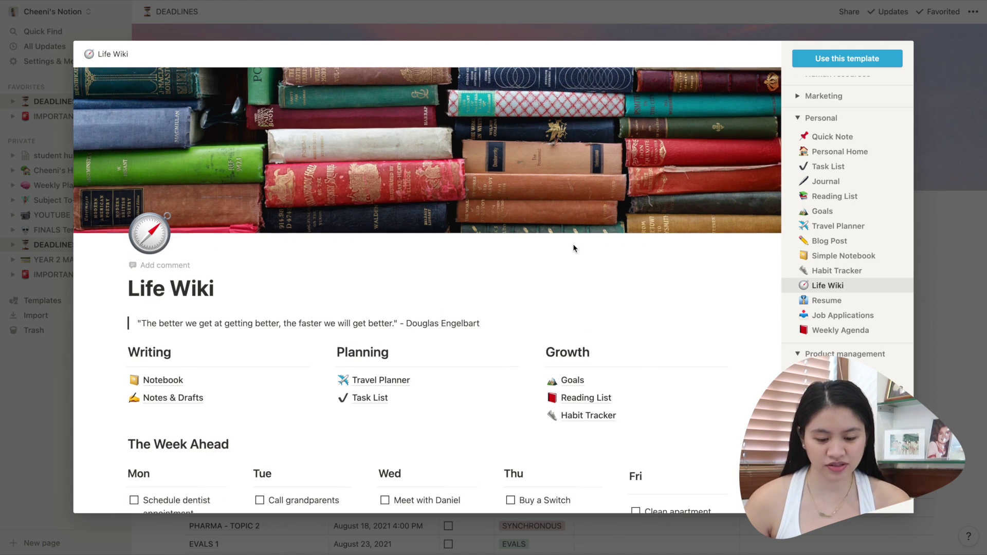
{"action": "scroll", "coordinate": [574, 248], "scroll_direction": "down", "scroll_amount": 3}
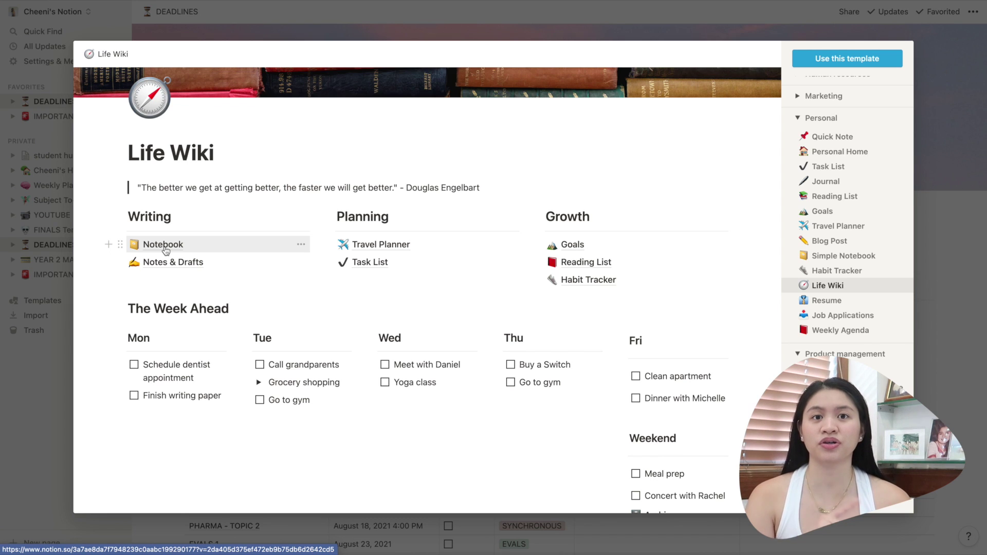
- Explore Life Wiki's Notebook and Interior design inspiration note, then preview another template
{"action": "left_click", "coordinate": [165, 248]}
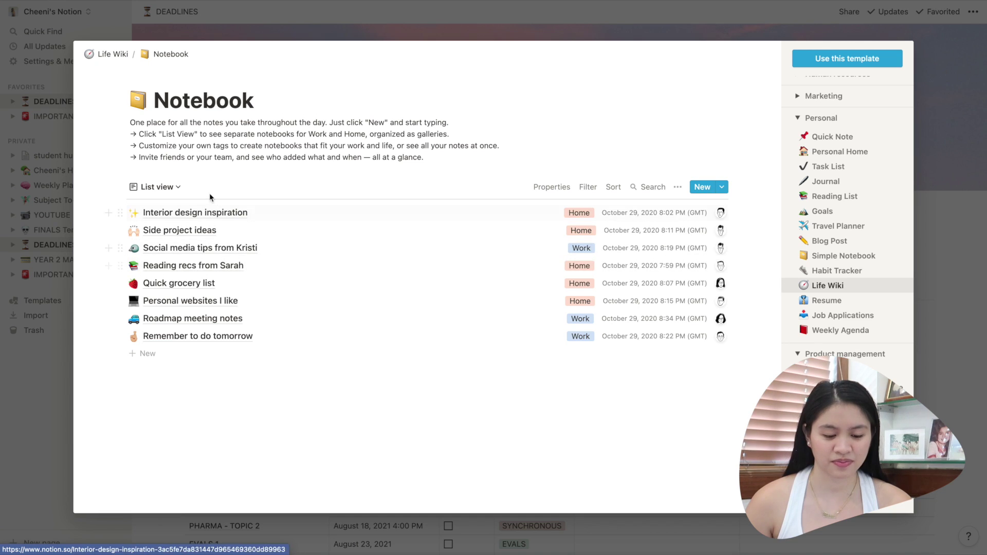
{"action": "left_click", "coordinate": [193, 215]}
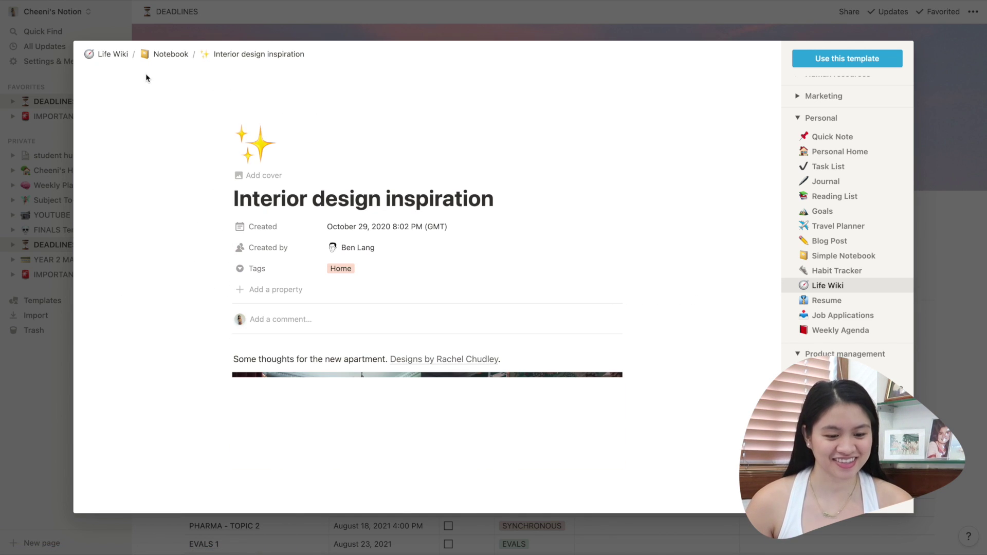
{"action": "left_click", "coordinate": [161, 54]}
{"action": "left_click", "coordinate": [110, 55]}
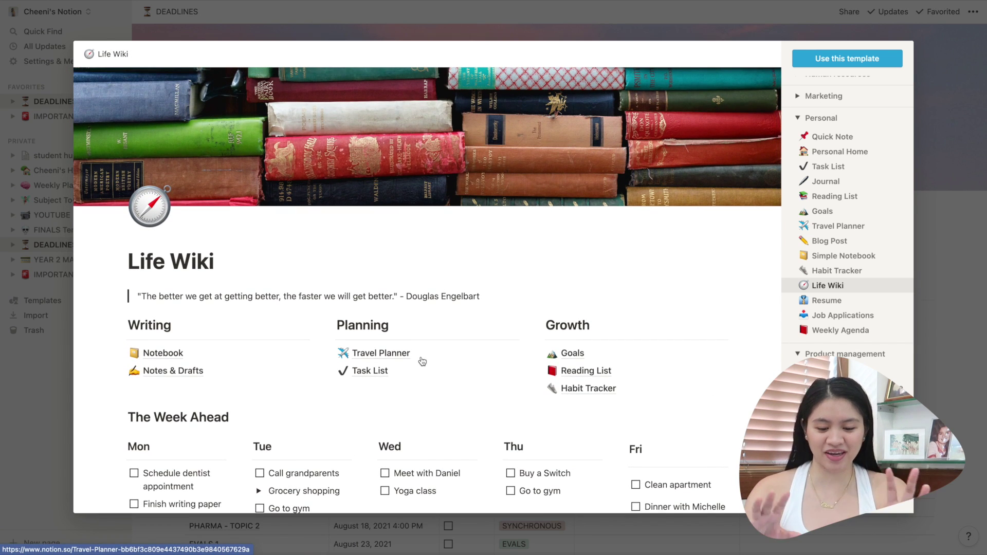
{"action": "scroll", "coordinate": [422, 360], "scroll_direction": "down", "scroll_amount": 5}
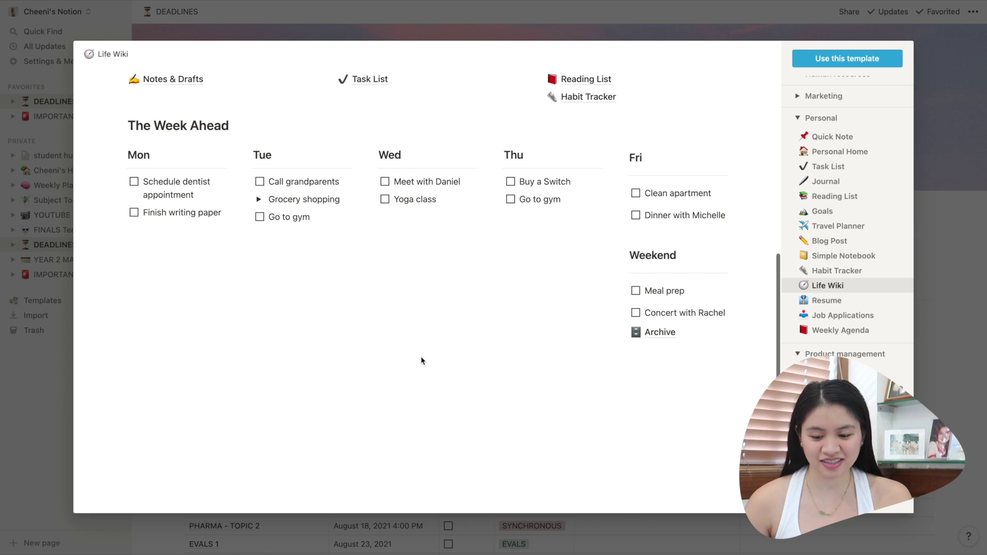
{"action": "scroll", "coordinate": [421, 359], "scroll_direction": "up", "scroll_amount": 6}
{"action": "scroll", "coordinate": [848, 307], "scroll_direction": "down", "scroll_amount": 3}
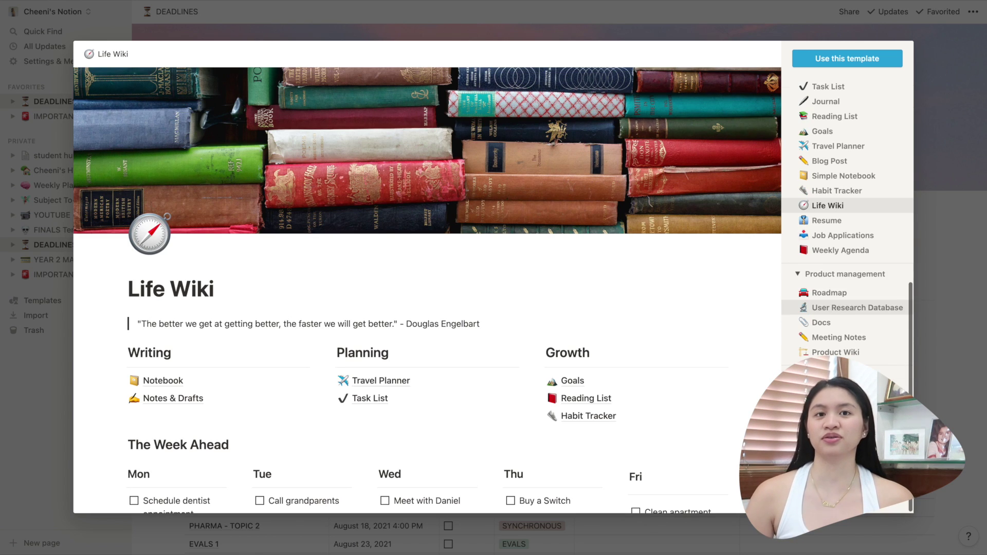
{"action": "left_click", "coordinate": [844, 294]}
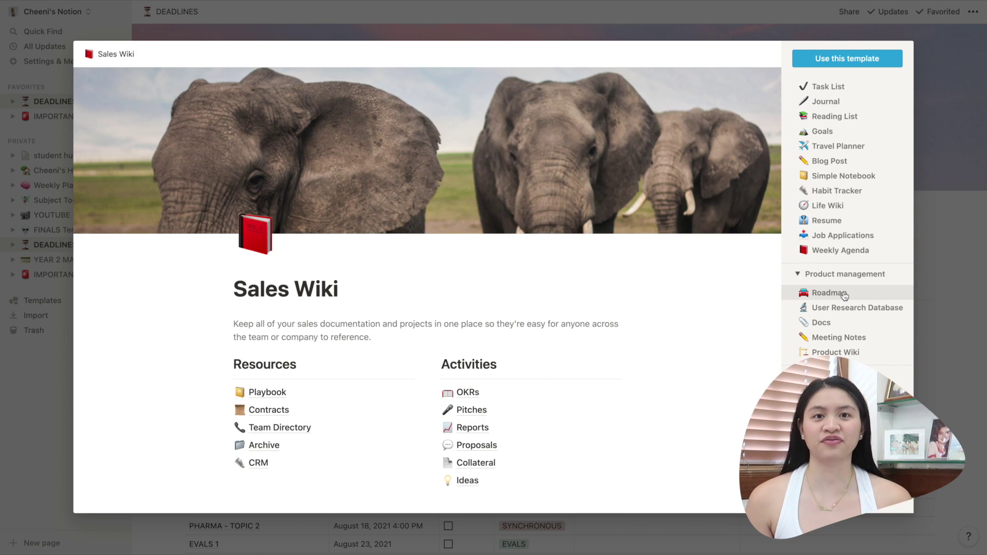
{"action": "scroll", "coordinate": [843, 293], "scroll_direction": "down", "scroll_amount": 5}
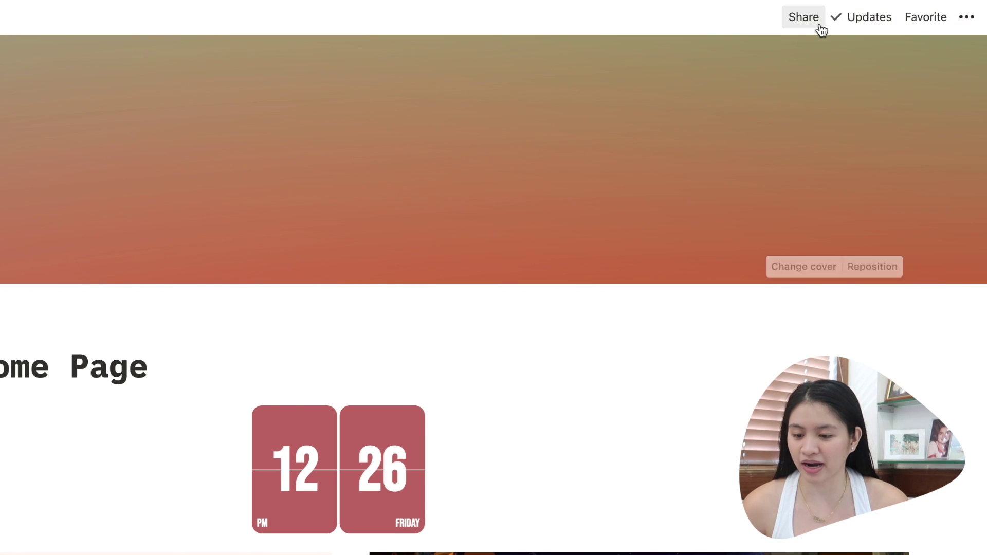
- Turn on Share to web for the home page and copy its public link
{"action": "left_click", "coordinate": [815, 20]}
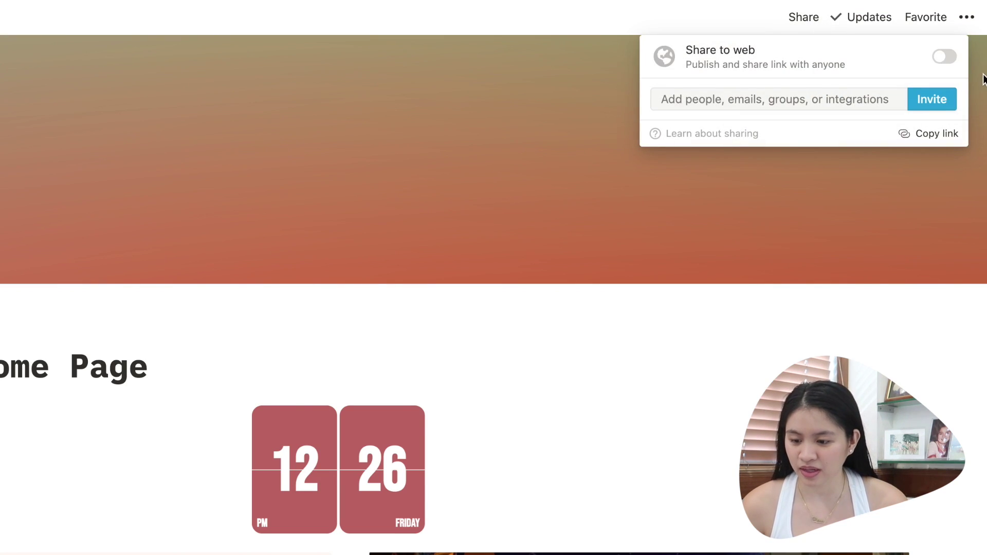
{"action": "left_click", "coordinate": [945, 57]}
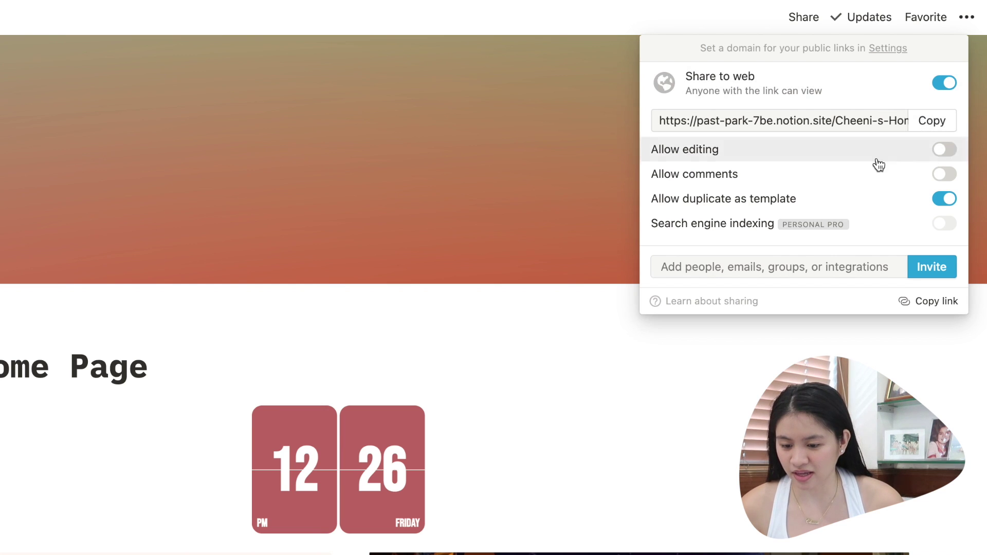
{"action": "mouse_move", "coordinate": [713, 205]}
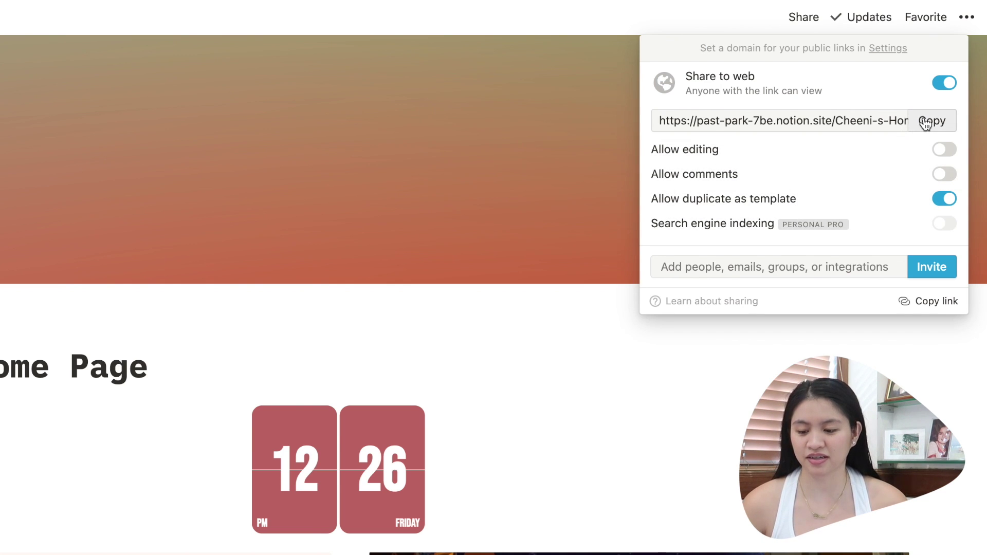
{"action": "left_click", "coordinate": [925, 122]}
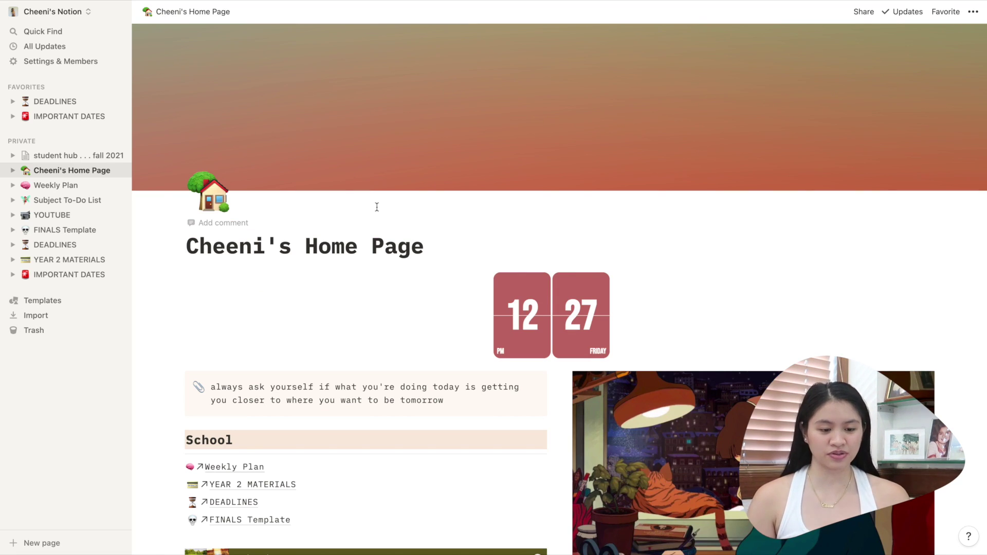
- Scroll up and down through the home page to review its contents
{"action": "scroll", "coordinate": [376, 207], "scroll_direction": "down", "scroll_amount": 3}
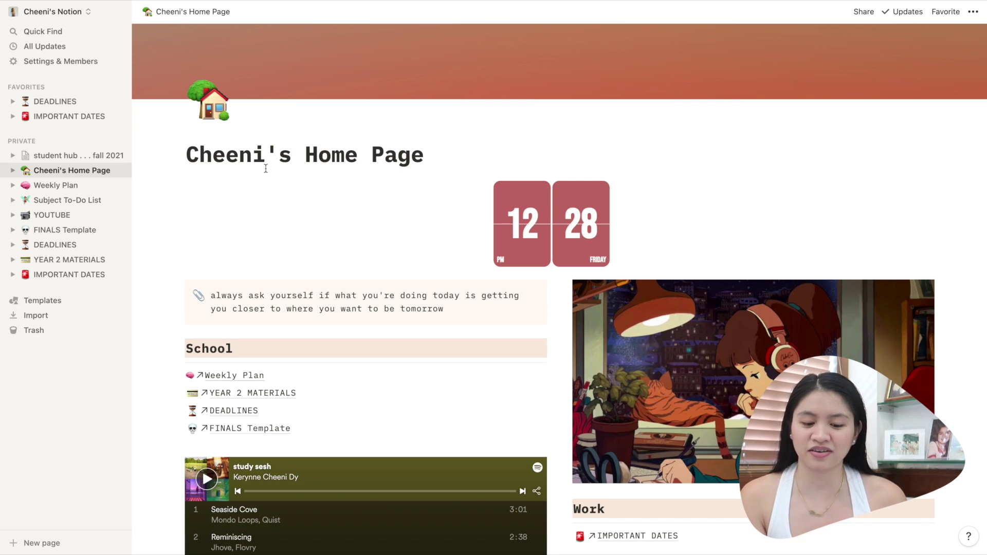
{"action": "scroll", "coordinate": [265, 168], "scroll_direction": "up", "scroll_amount": 3}
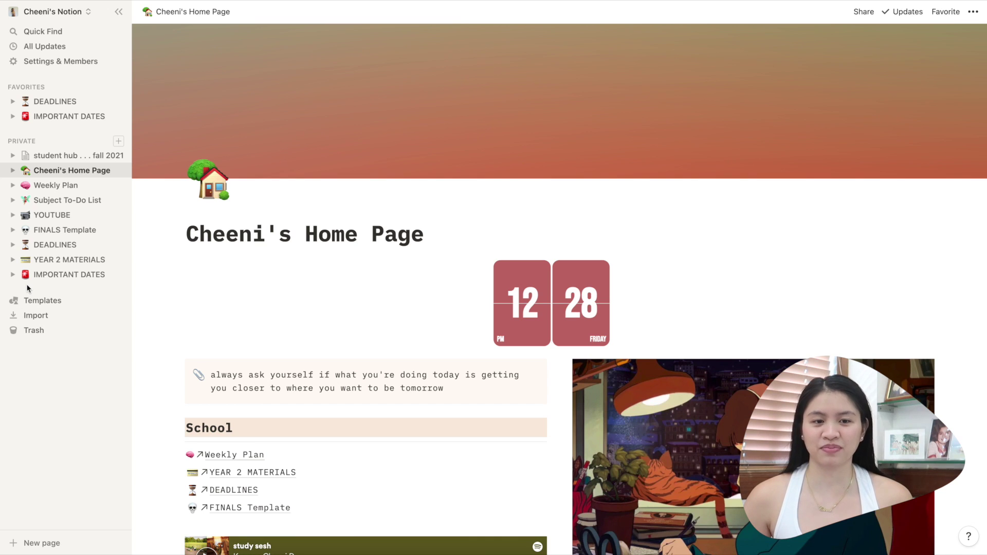
{"action": "scroll", "coordinate": [438, 329], "scroll_direction": "down", "scroll_amount": 6}
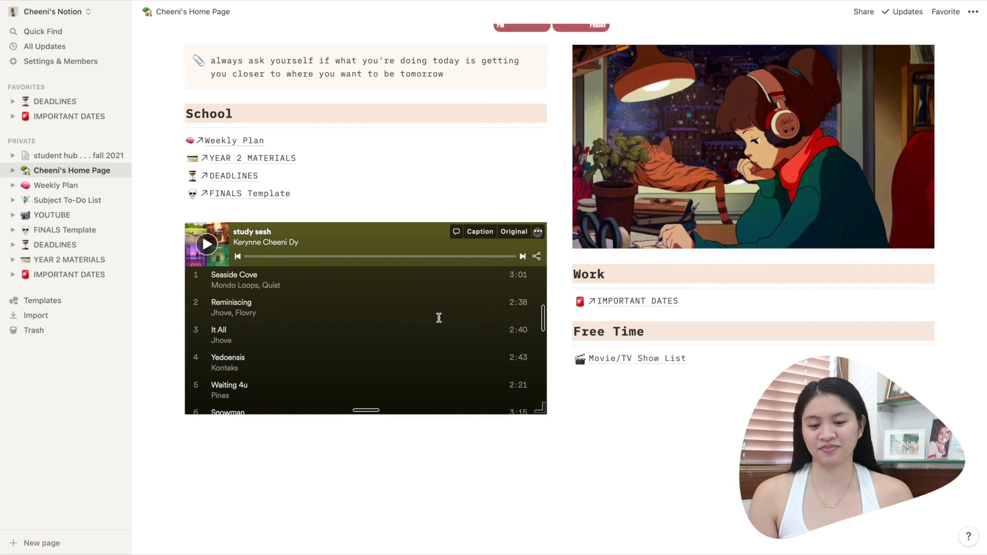
{"action": "scroll", "coordinate": [438, 318], "scroll_direction": "up", "scroll_amount": 3}
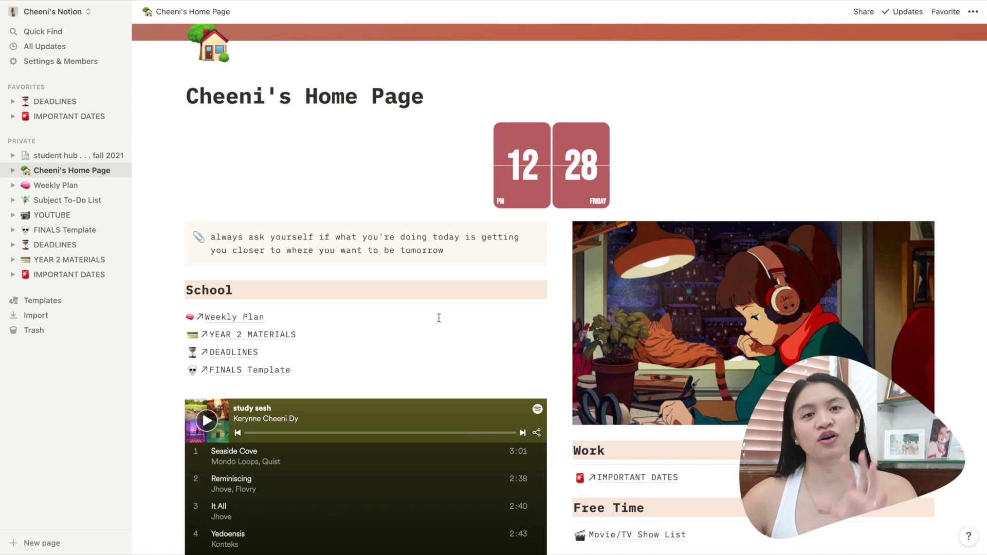
{"action": "scroll", "coordinate": [439, 317], "scroll_direction": "down", "scroll_amount": 1}
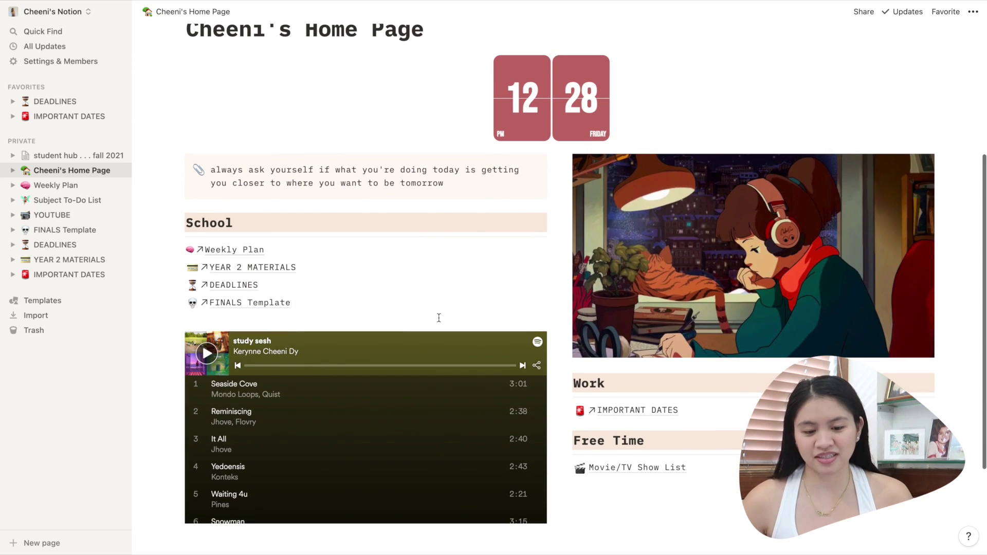
{"action": "scroll", "coordinate": [438, 317], "scroll_direction": "up", "scroll_amount": 1}
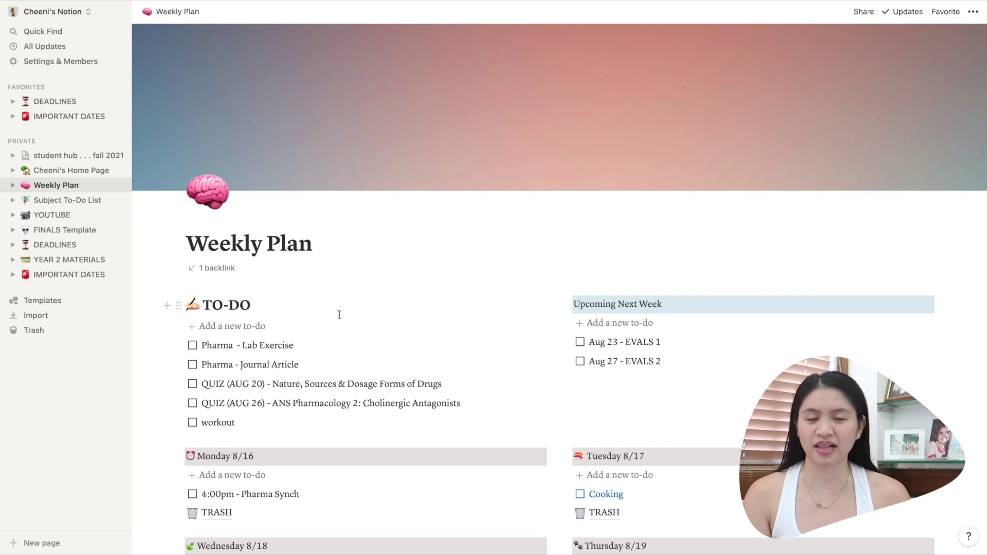
- Browse the Subject To-Do List page, then switch to the YOUTUBE video board
{"action": "scroll", "coordinate": [340, 314], "scroll_direction": "down", "scroll_amount": 5}
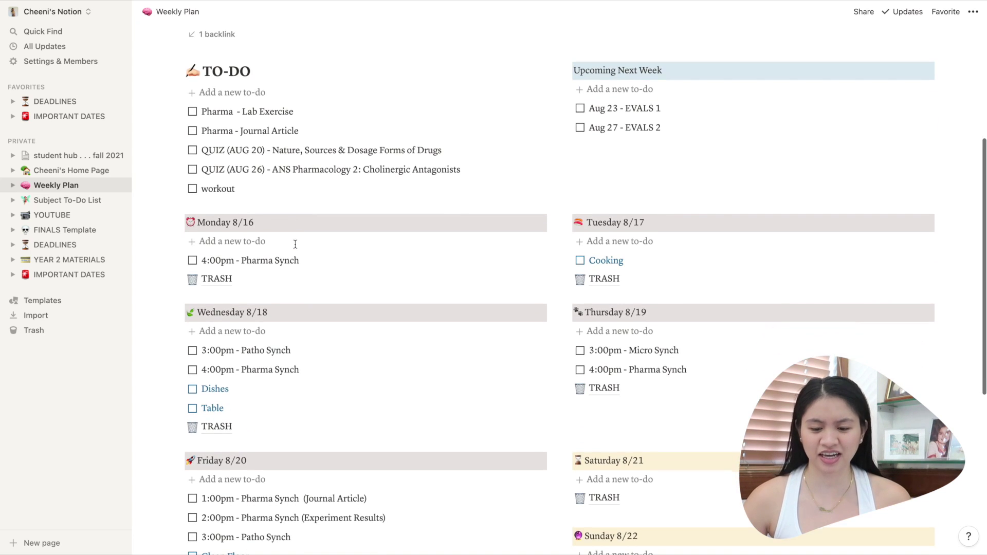
{"action": "scroll", "coordinate": [297, 249], "scroll_direction": "up", "scroll_amount": 5}
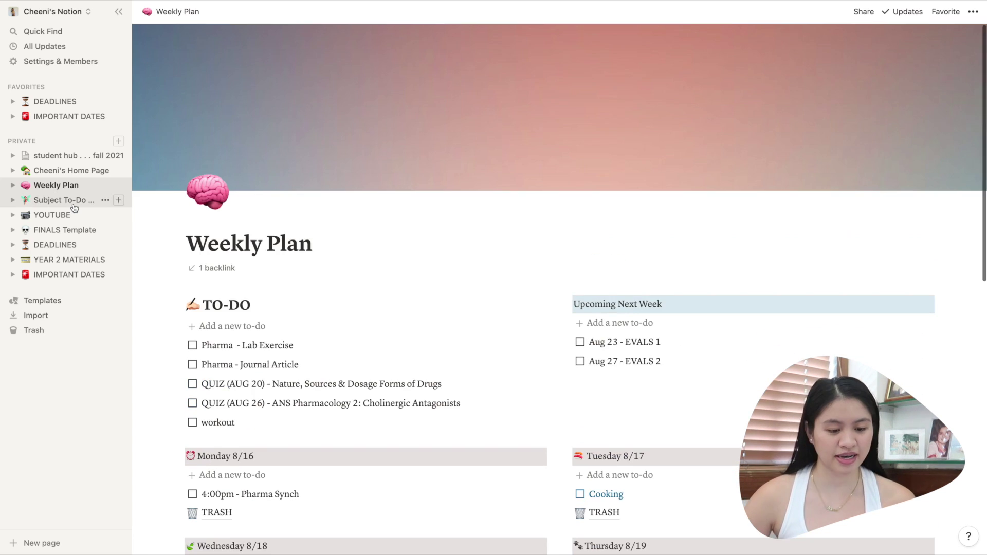
{"action": "left_click", "coordinate": [74, 201]}
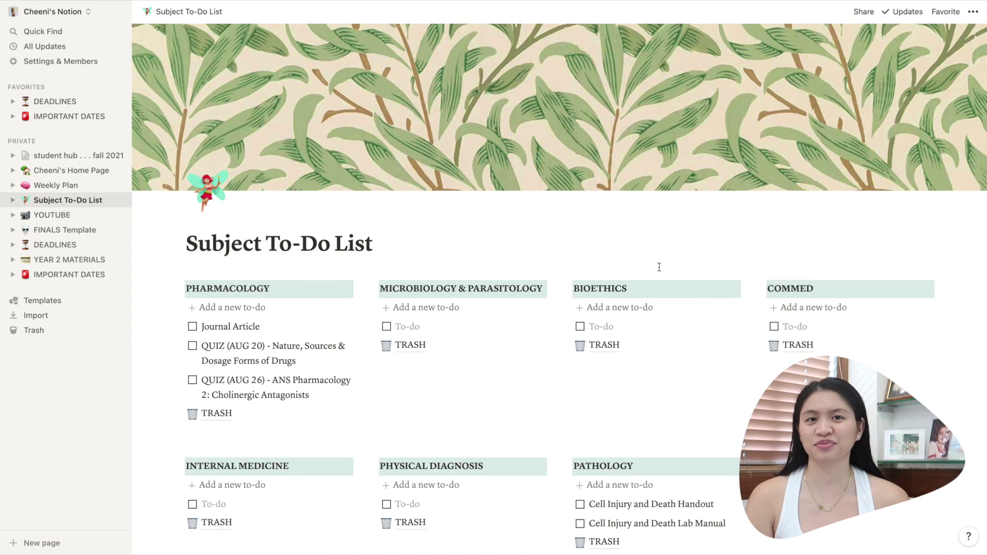
{"action": "scroll", "coordinate": [659, 266], "scroll_direction": "down", "scroll_amount": 3}
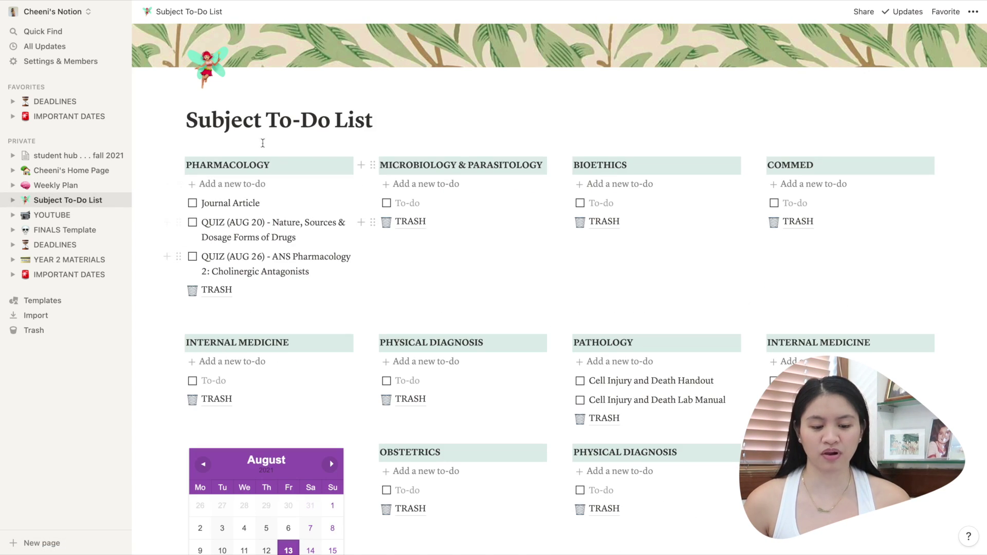
{"action": "scroll", "coordinate": [437, 249], "scroll_direction": "down", "scroll_amount": 1}
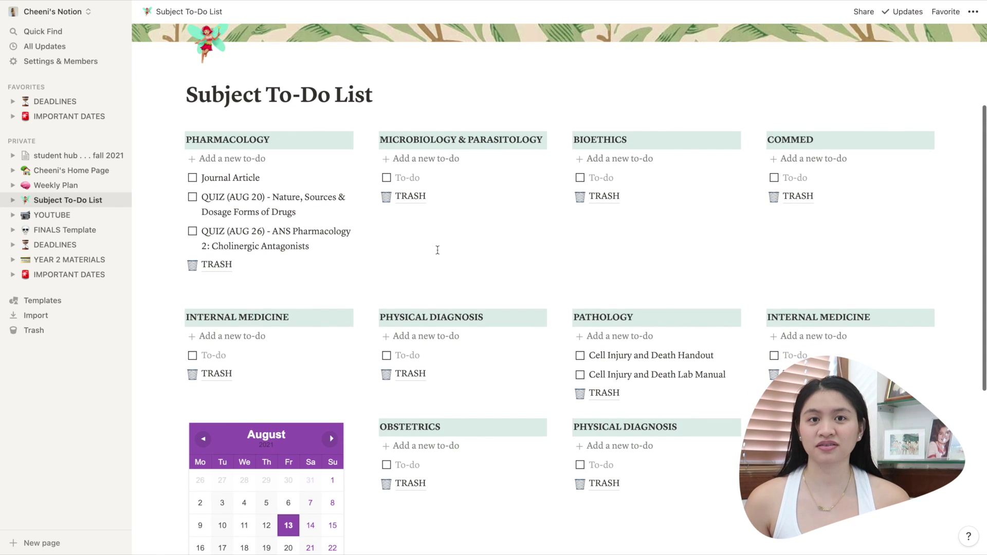
{"action": "scroll", "coordinate": [437, 250], "scroll_direction": "down", "scroll_amount": 3}
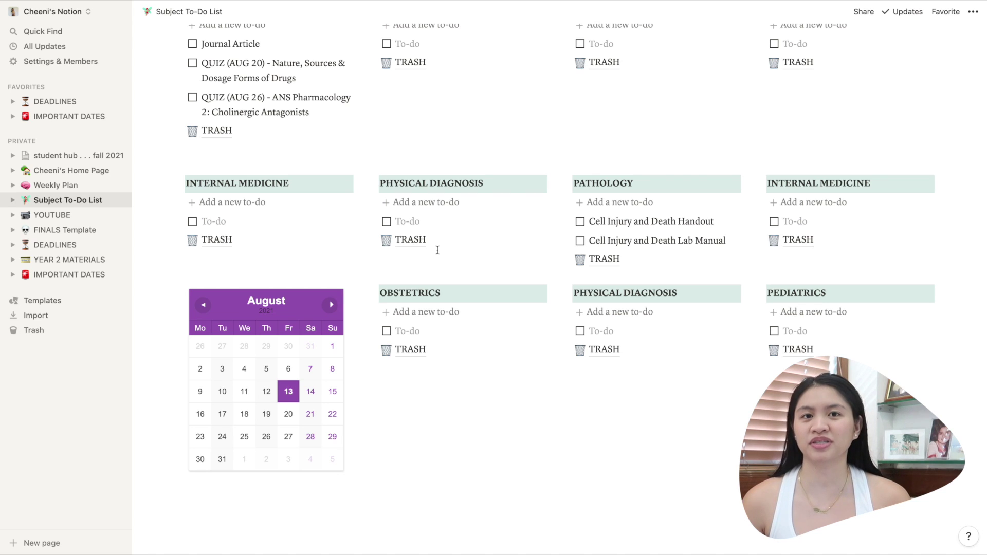
{"action": "left_click", "coordinate": [52, 214]}
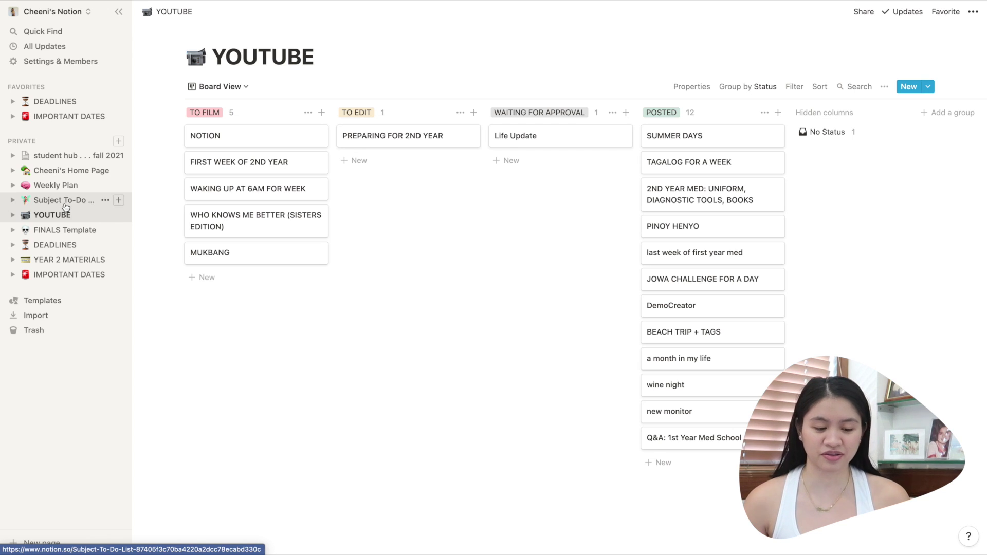
- Open the FINALS Template page and scroll through it
{"action": "left_click", "coordinate": [57, 229]}
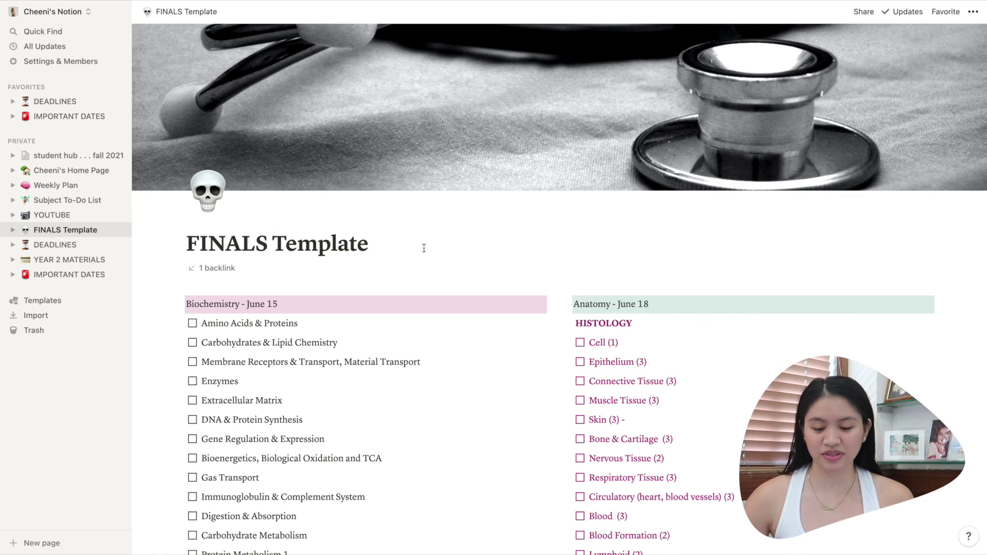
{"action": "scroll", "coordinate": [424, 248], "scroll_direction": "down", "scroll_amount": 20}
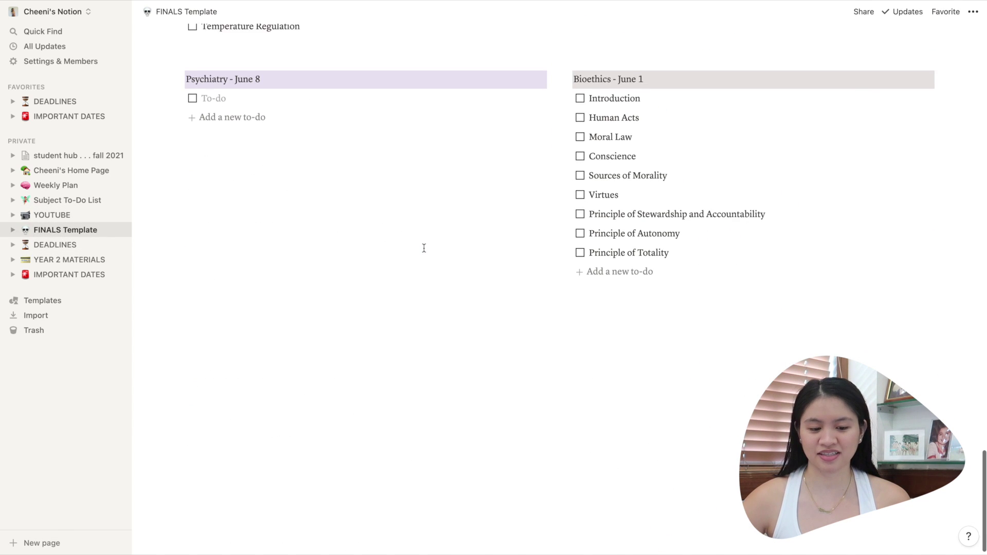
{"action": "scroll", "coordinate": [424, 248], "scroll_direction": "up", "scroll_amount": 15}
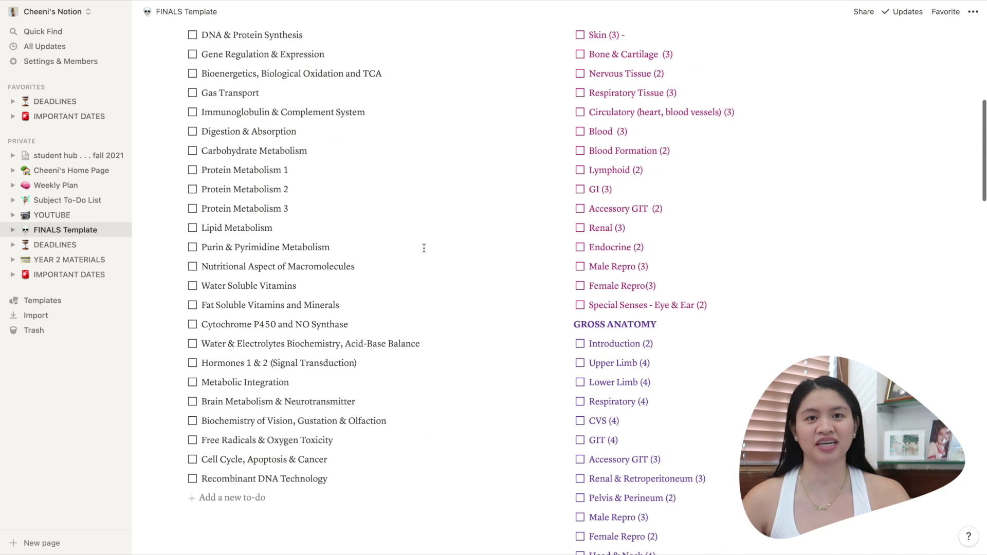
{"action": "scroll", "coordinate": [424, 248], "scroll_direction": "up", "scroll_amount": 3}
{"action": "scroll", "coordinate": [424, 248], "scroll_direction": "down", "scroll_amount": 15}
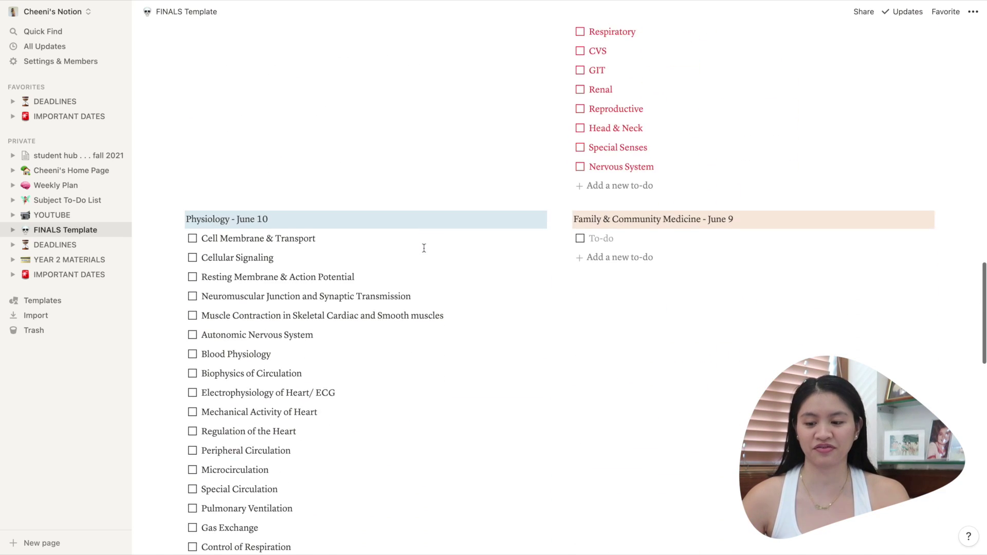
{"action": "scroll", "coordinate": [424, 248], "scroll_direction": "up", "scroll_amount": 15}
- Scroll through the DEADLINES page, then open the YEAR 2 MATERIALS expenses table
{"action": "left_click", "coordinate": [67, 245]}
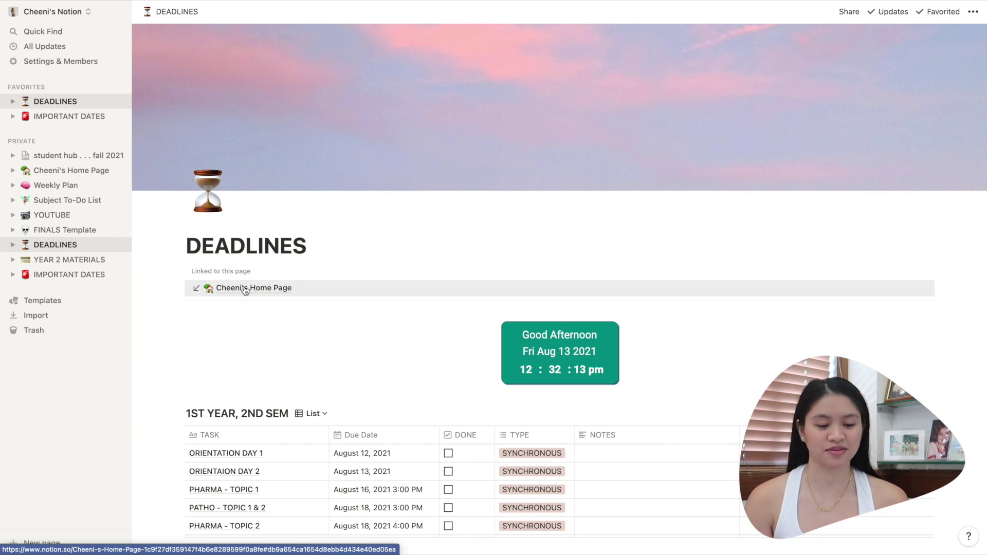
{"action": "scroll", "coordinate": [244, 291], "scroll_direction": "down", "scroll_amount": 3}
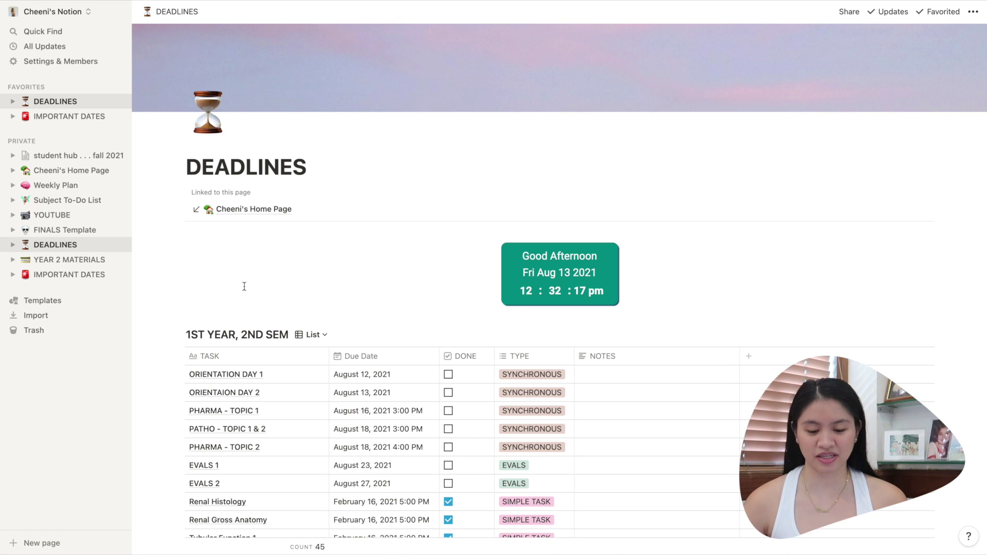
{"action": "scroll", "coordinate": [244, 286], "scroll_direction": "down", "scroll_amount": 15}
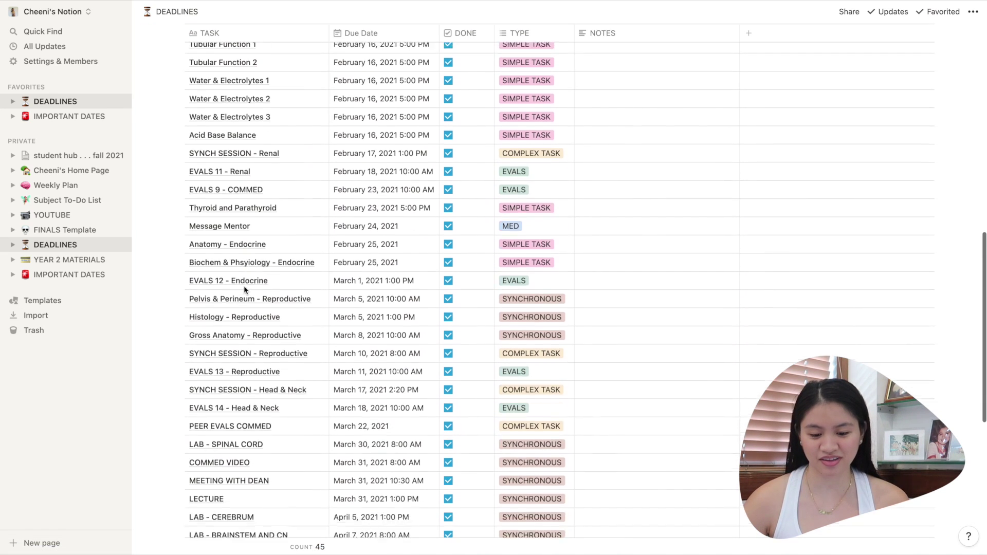
{"action": "scroll", "coordinate": [244, 285], "scroll_direction": "down", "scroll_amount": 10}
{"action": "scroll", "coordinate": [243, 285], "scroll_direction": "up", "scroll_amount": 12}
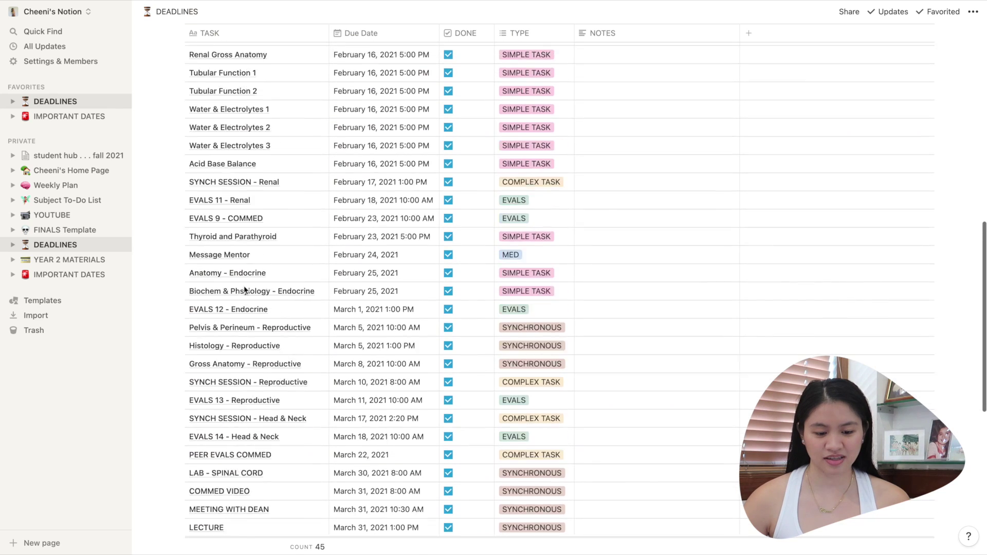
{"action": "scroll", "coordinate": [243, 285], "scroll_direction": "up", "scroll_amount": 20}
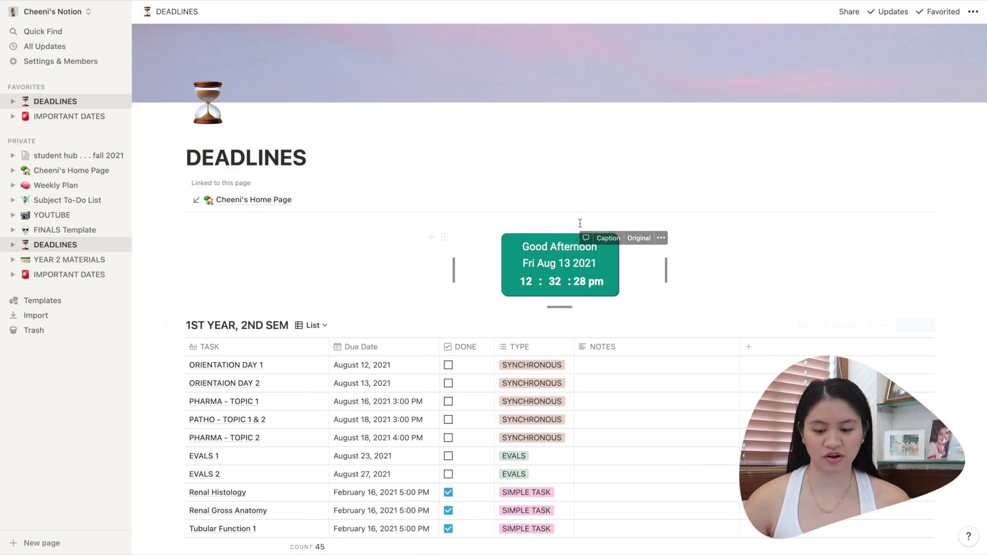
{"action": "left_click", "coordinate": [67, 264]}
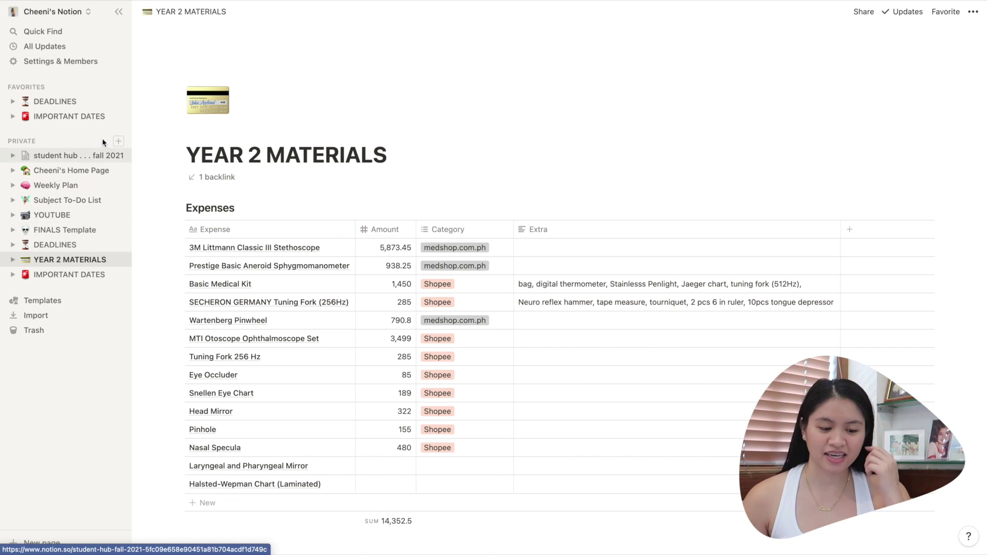
- Replace the Weekly Plan cover with the orange pills photo from an Unsplash 'medicine' search
{"action": "left_click", "coordinate": [55, 185]}
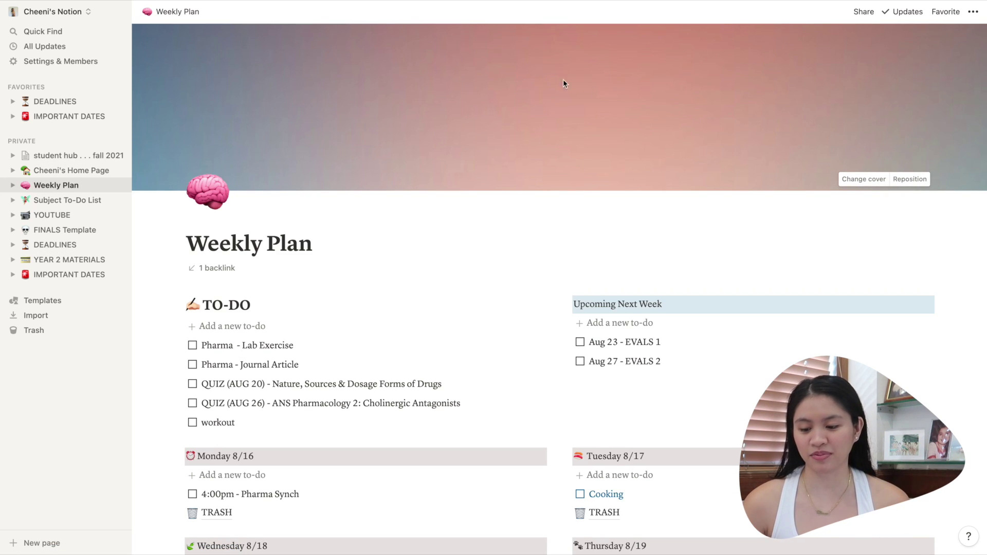
{"action": "left_click", "coordinate": [857, 179]}
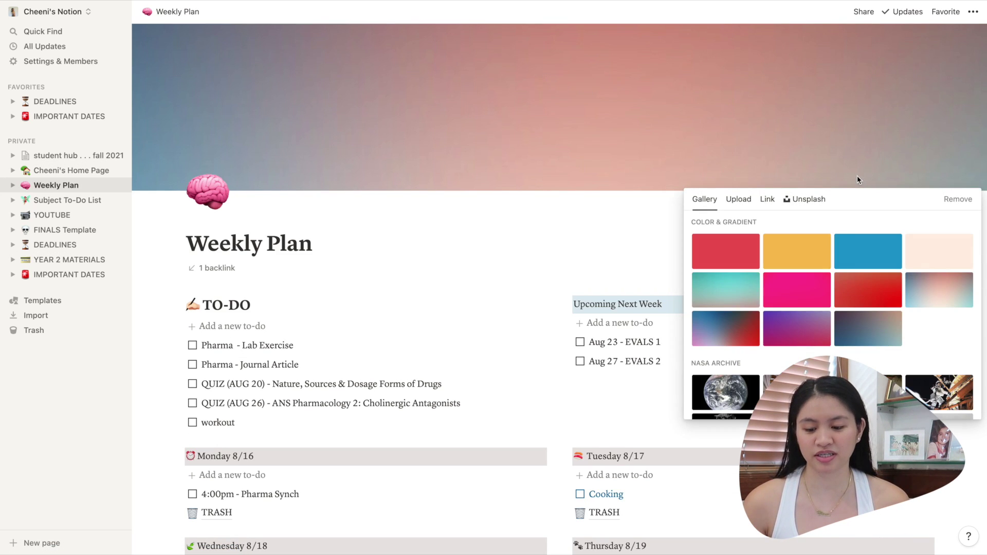
{"action": "scroll", "coordinate": [820, 274], "scroll_direction": "down", "scroll_amount": 10}
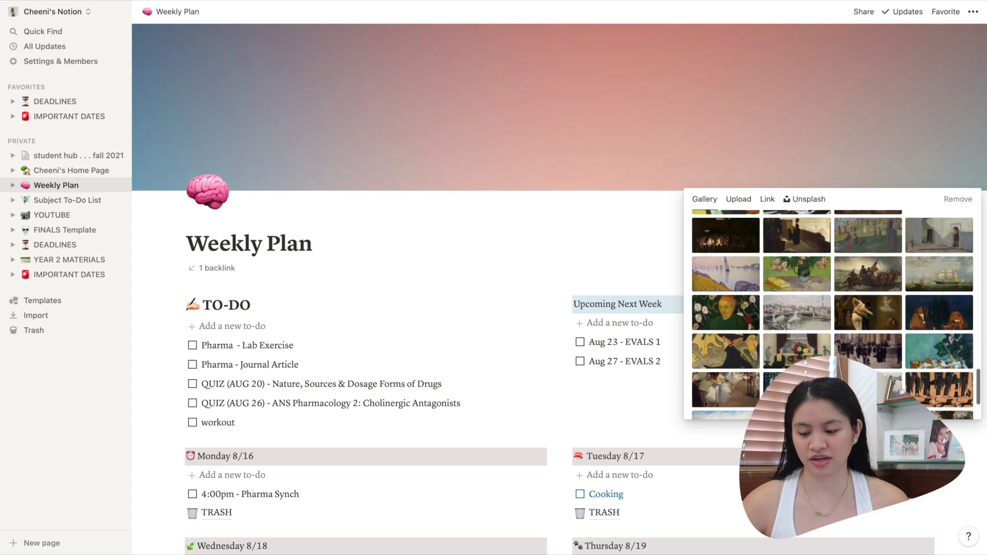
{"action": "scroll", "coordinate": [819, 273], "scroll_direction": "up", "scroll_amount": 10}
{"action": "left_click", "coordinate": [817, 204]}
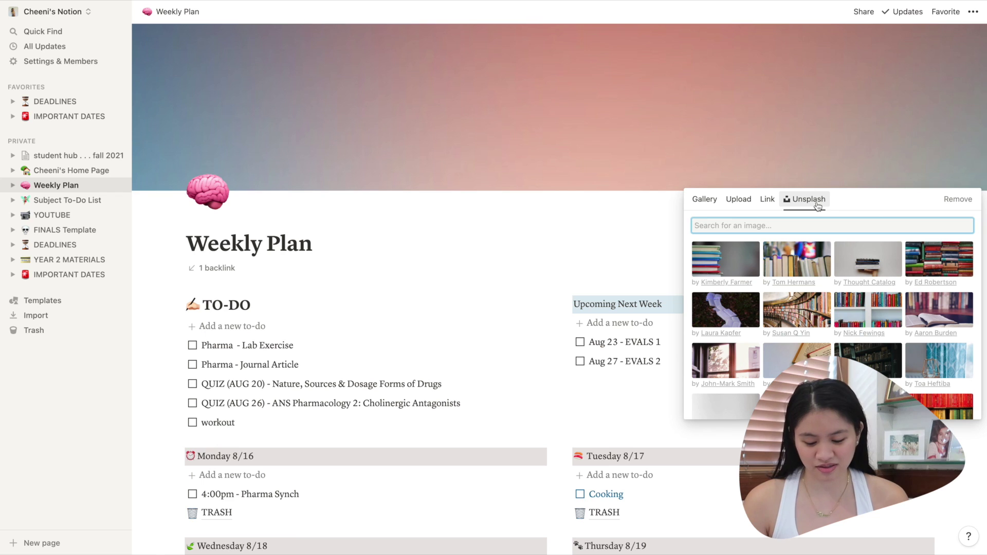
{"action": "type", "text": "medicine"}
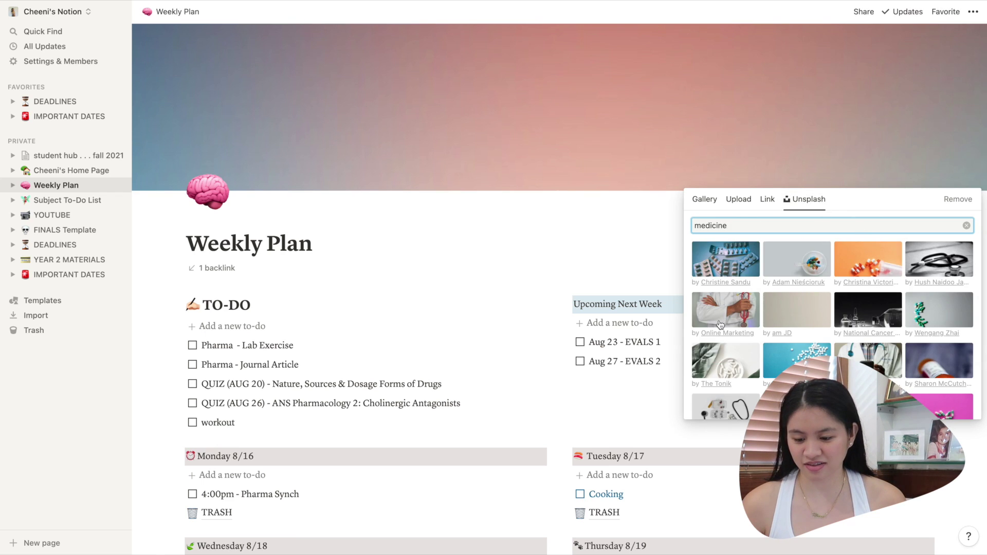
{"action": "left_click", "coordinate": [864, 258]}
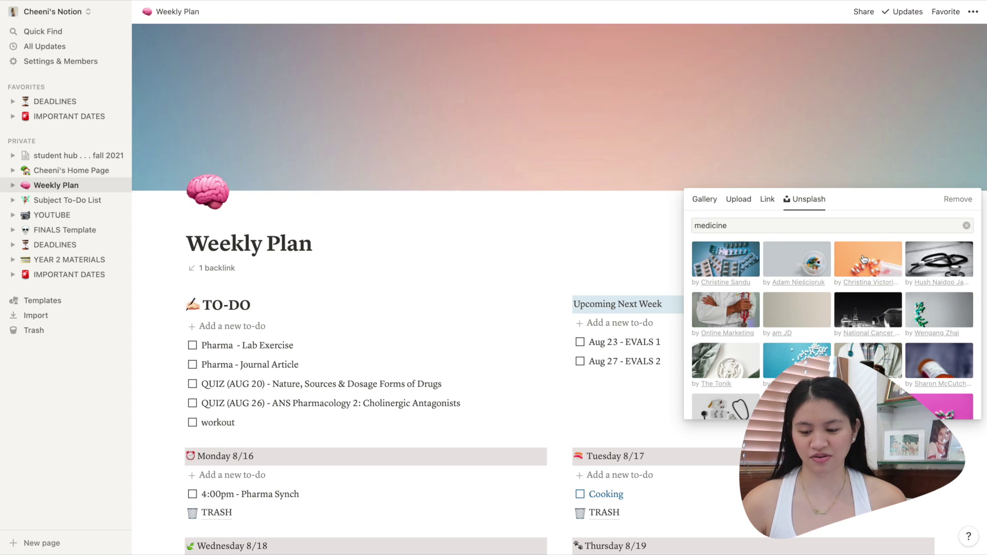
- Reposition the cover so the pills photo sits slightly lower
{"action": "left_click", "coordinate": [546, 230]}
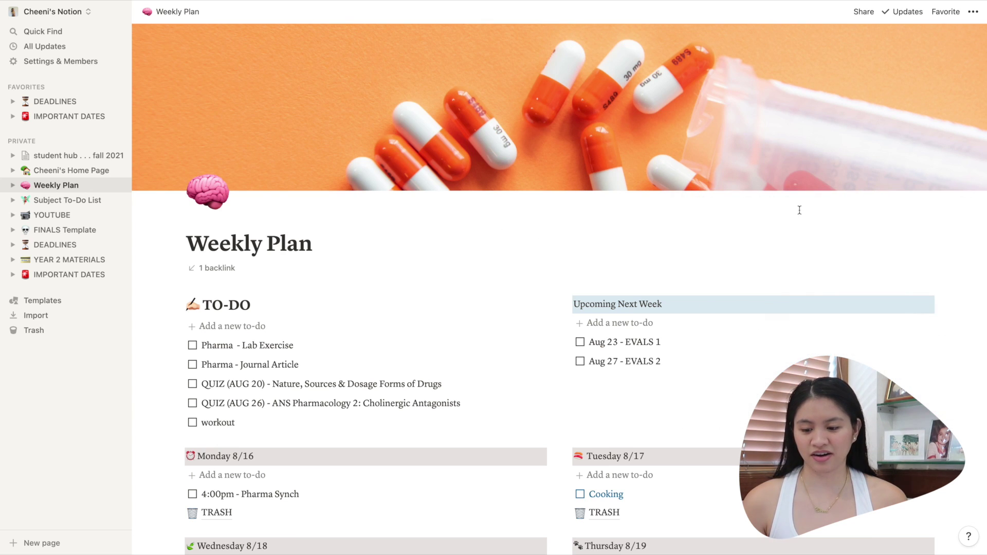
{"action": "left_click", "coordinate": [901, 180]}
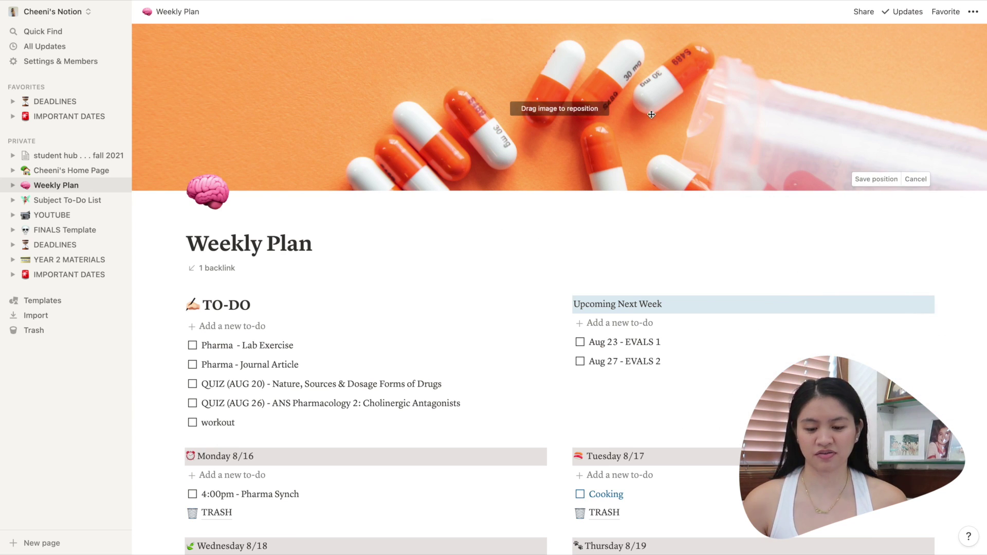
{"action": "left_click_drag", "start_coordinate": [650, 115], "coordinate": [658, 278]}
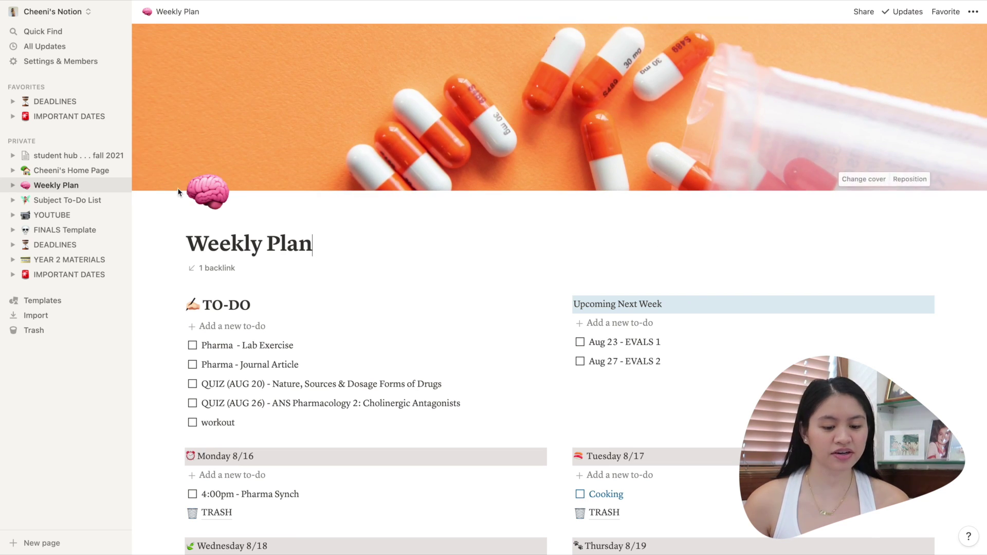
- Move the workout to-do from the TO-DO list into Tuesday 8/17
{"action": "left_click", "coordinate": [201, 200]}
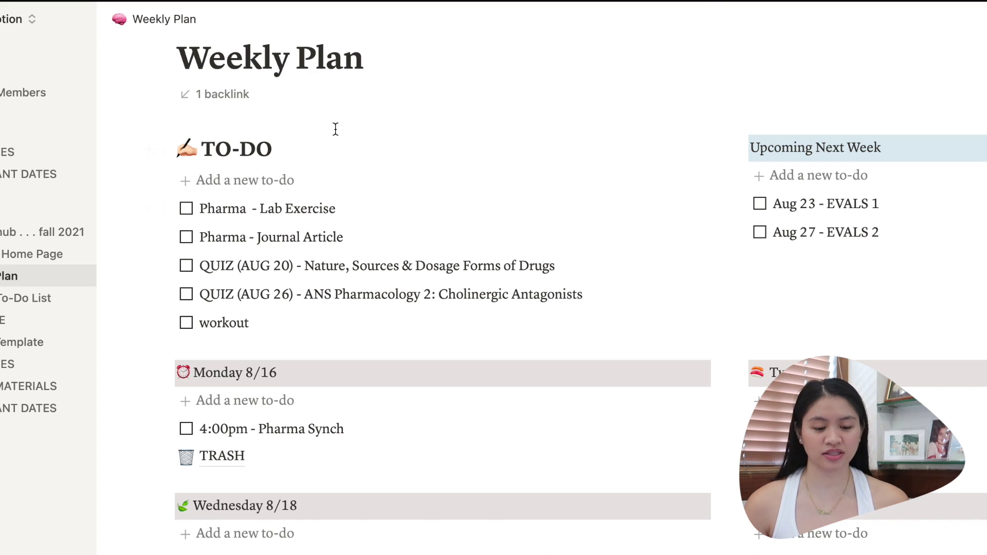
{"action": "left_click", "coordinate": [269, 324]}
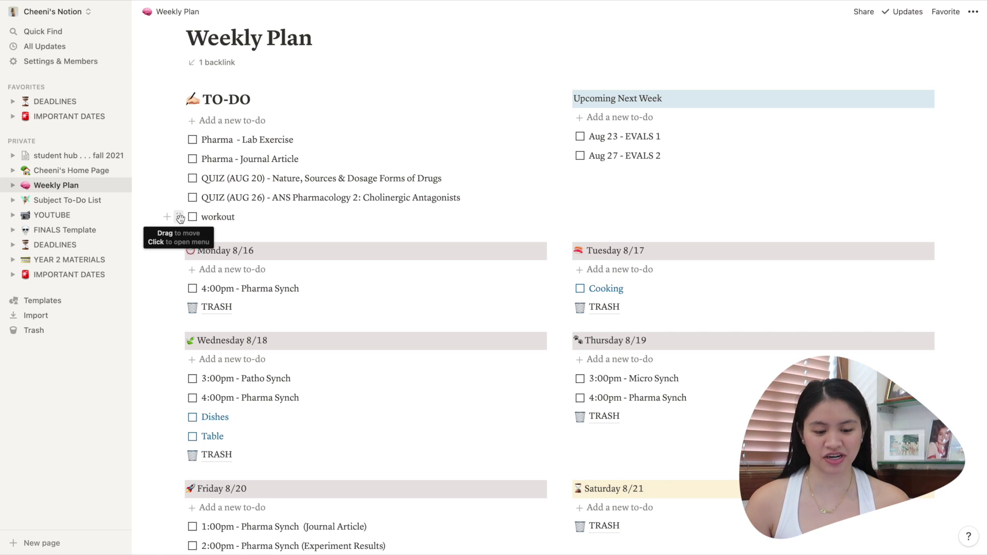
{"action": "left_click_drag", "start_coordinate": [181, 217], "coordinate": [601, 286]}
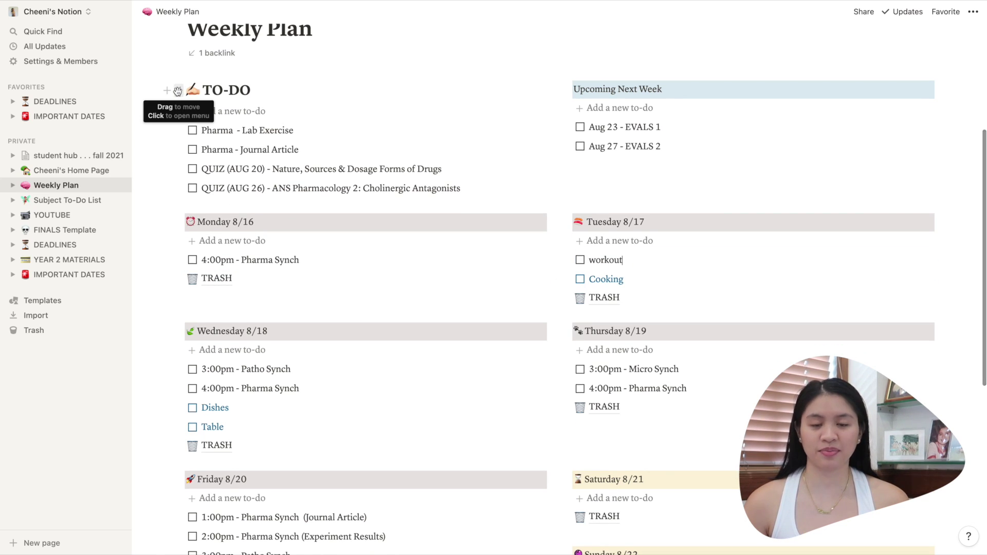
- Try a green background on the TO-DO heading, then reset it to Default colour
{"action": "left_click", "coordinate": [178, 91]}
{"action": "mouse_move", "coordinate": [136, 172]}
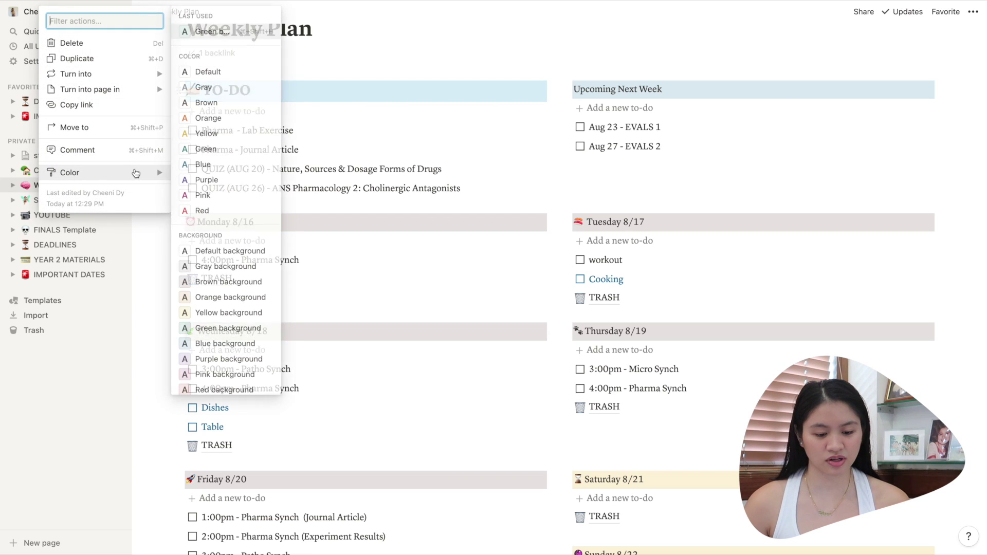
{"action": "left_click", "coordinate": [216, 328]}
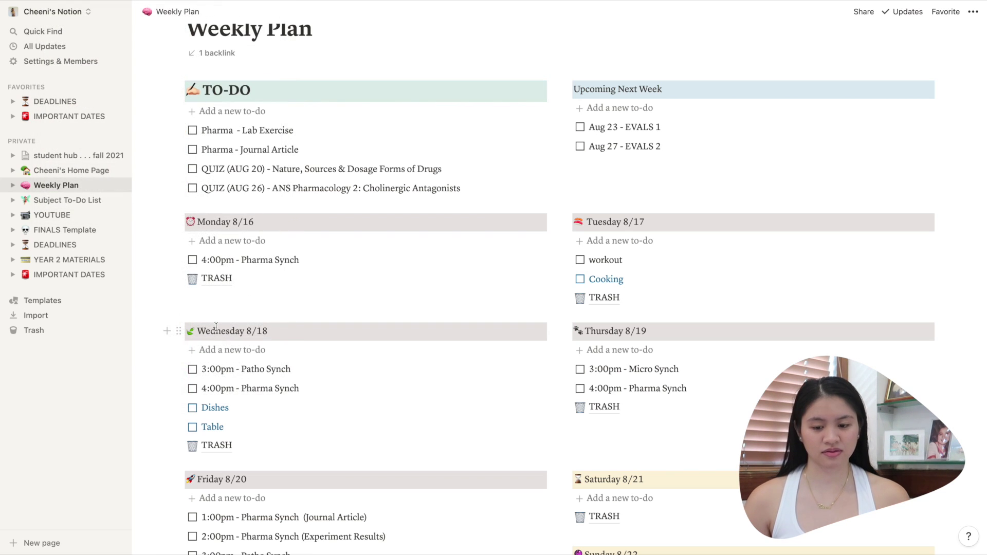
{"action": "left_click", "coordinate": [178, 92]}
{"action": "mouse_move", "coordinate": [137, 176]}
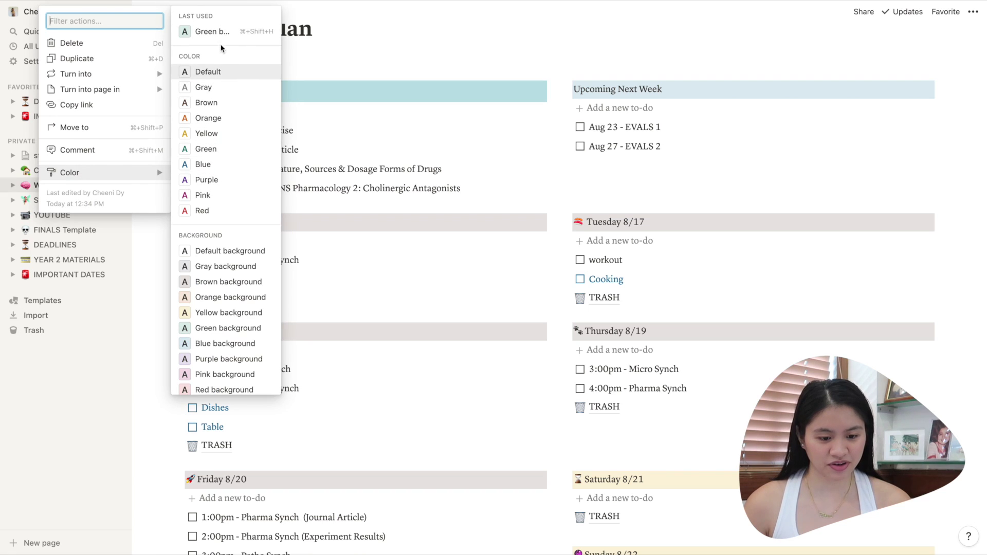
{"action": "left_click", "coordinate": [222, 70]}
{"action": "scroll", "coordinate": [222, 71], "scroll_direction": "up", "scroll_amount": 2}
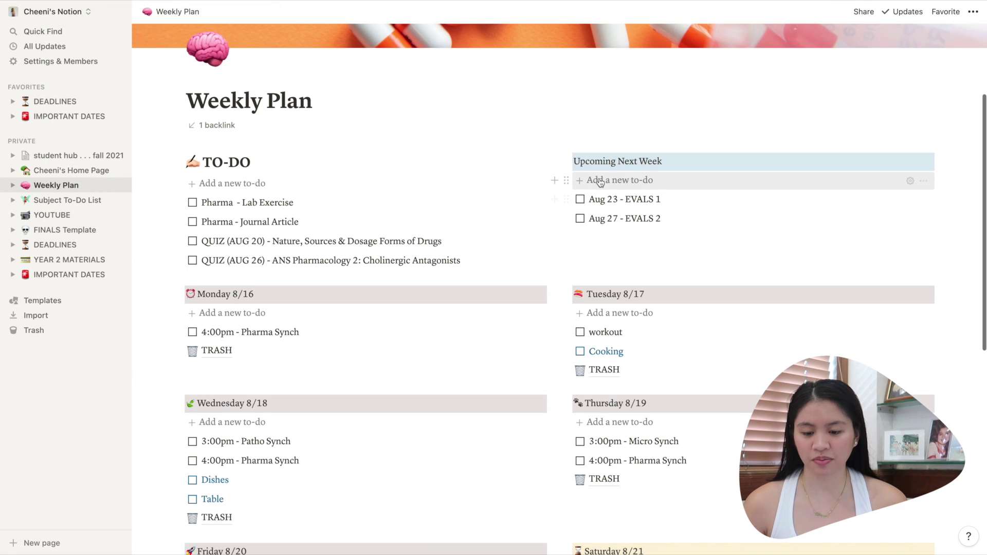
- Drag the EVALS to-dos into the TO-DO list and Monday 8/16, then undo back to Upcoming Next Week
{"action": "scroll", "coordinate": [604, 139], "scroll_direction": "up", "scroll_amount": 5}
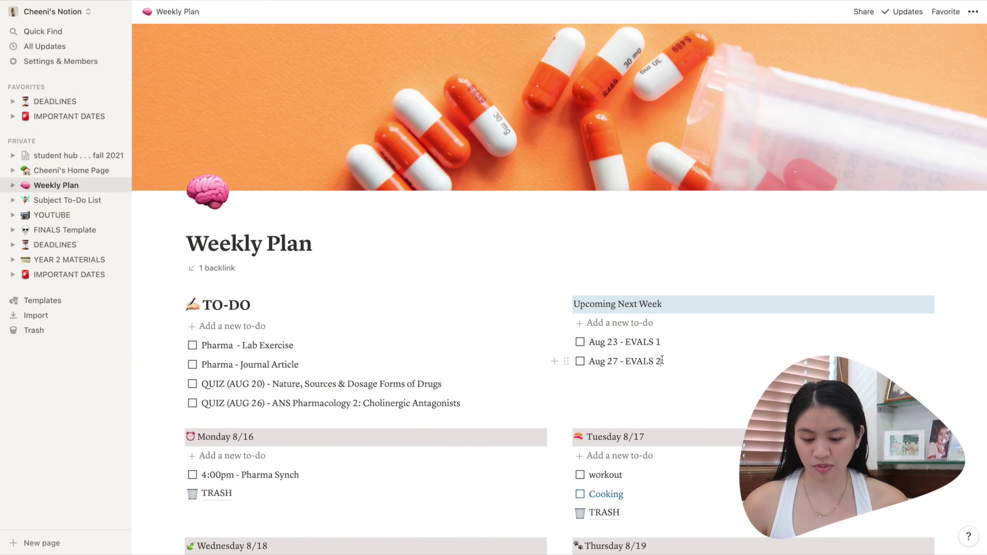
{"action": "left_click_drag", "start_coordinate": [661, 360], "coordinate": [569, 342]}
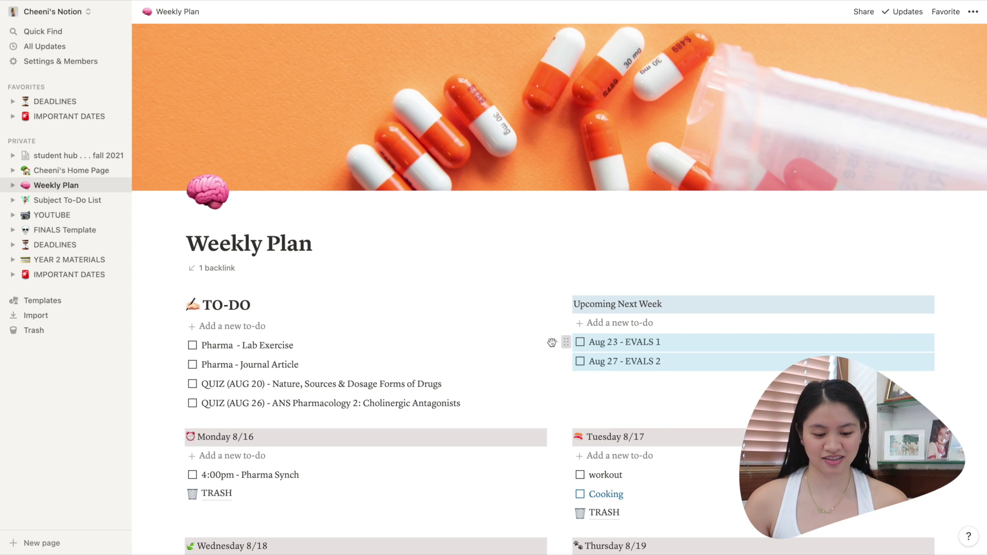
{"action": "left_click_drag", "start_coordinate": [565, 342], "coordinate": [257, 341]}
{"action": "scroll", "coordinate": [257, 341], "scroll_direction": "down", "scroll_amount": 3}
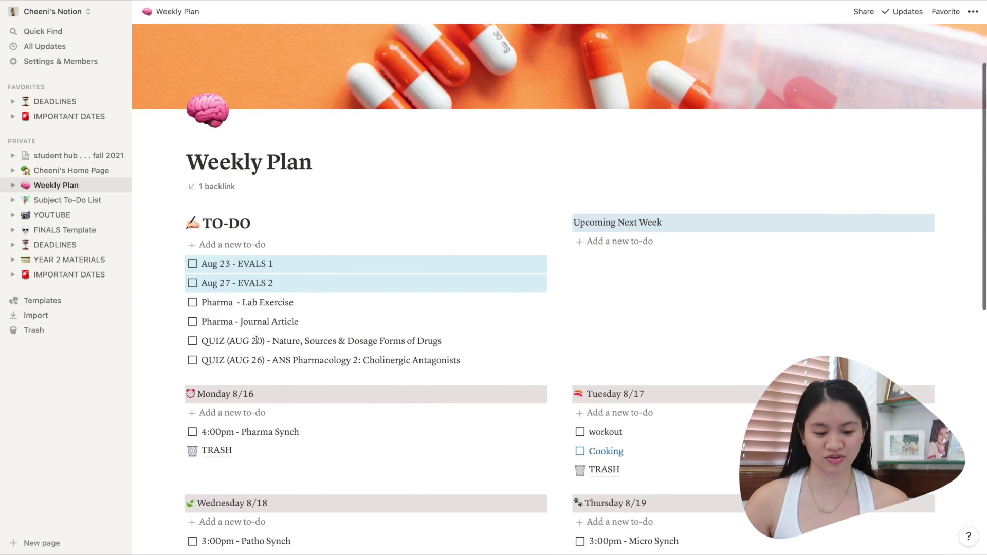
{"action": "left_click_drag", "start_coordinate": [177, 194], "coordinate": [185, 356]}
{"action": "key", "text": "ctrl+z"}
{"action": "key", "text": "ctrl+z"}
- Check Monday's 4:00pm Pharma Synch, drop it onto TRASH, then restore it
{"action": "scroll", "coordinate": [185, 356], "scroll_direction": "down", "scroll_amount": 2}
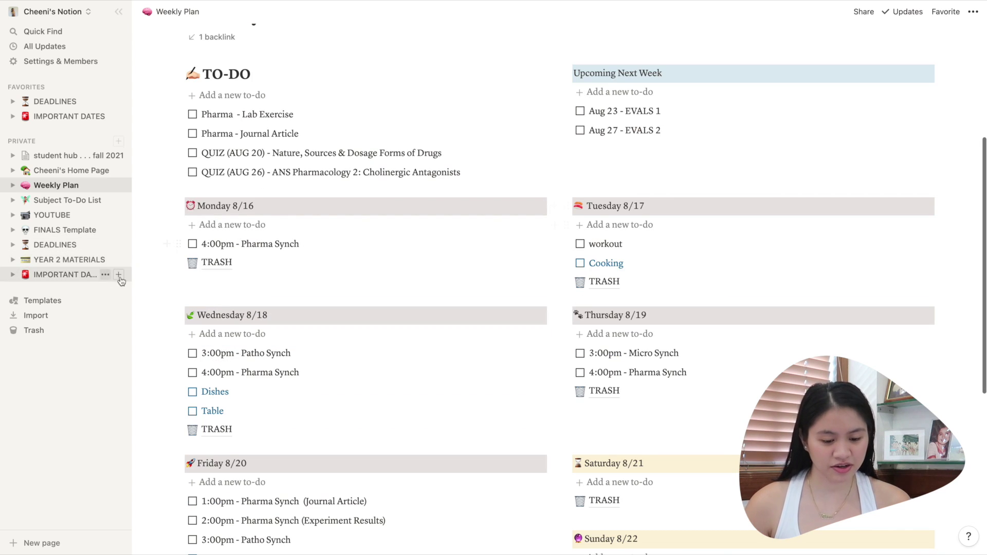
{"action": "left_click", "coordinate": [218, 267]}
{"action": "key", "text": "super+bracketleft"}
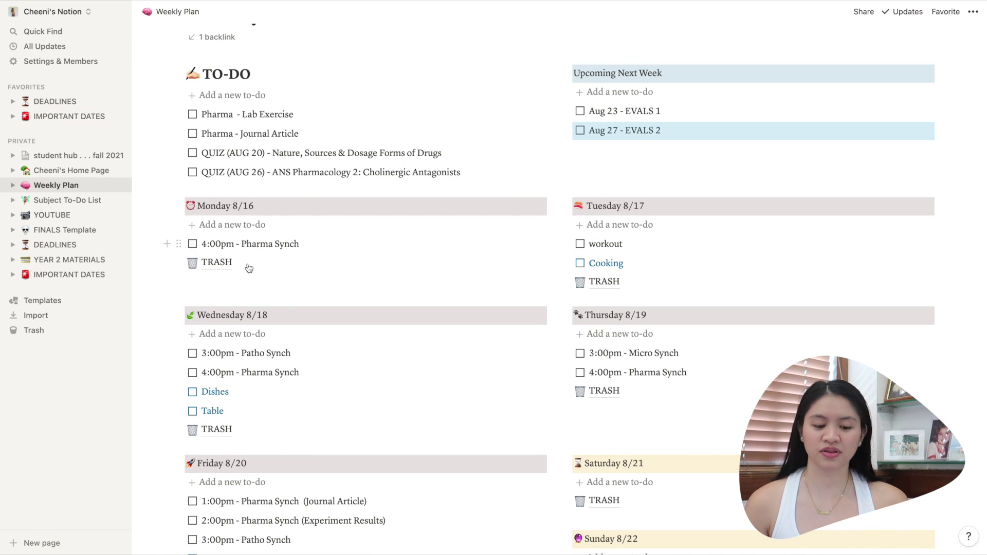
{"action": "left_click", "coordinate": [194, 245]}
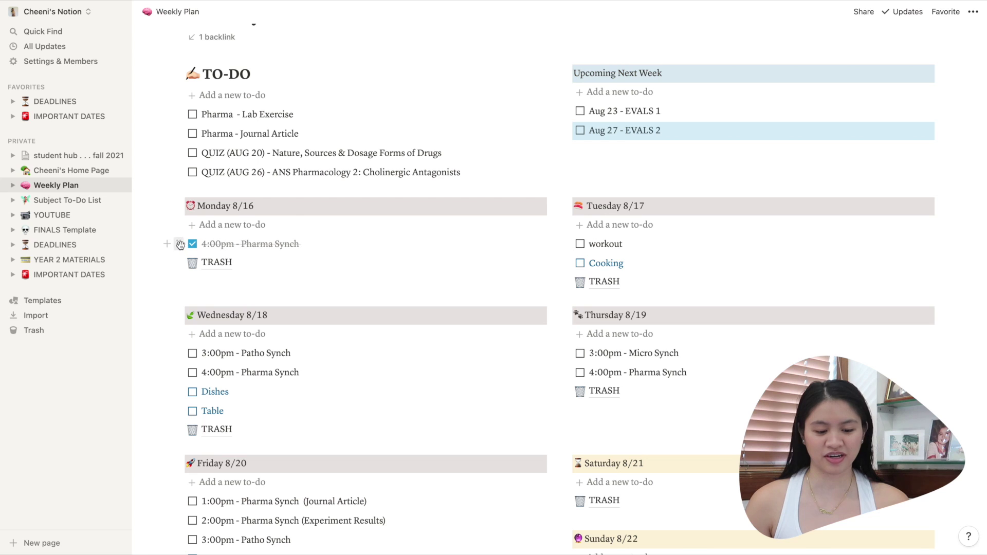
{"action": "left_click_drag", "start_coordinate": [178, 244], "coordinate": [214, 265]}
{"action": "type", "text": "4:00pm - Pharma Synch"}
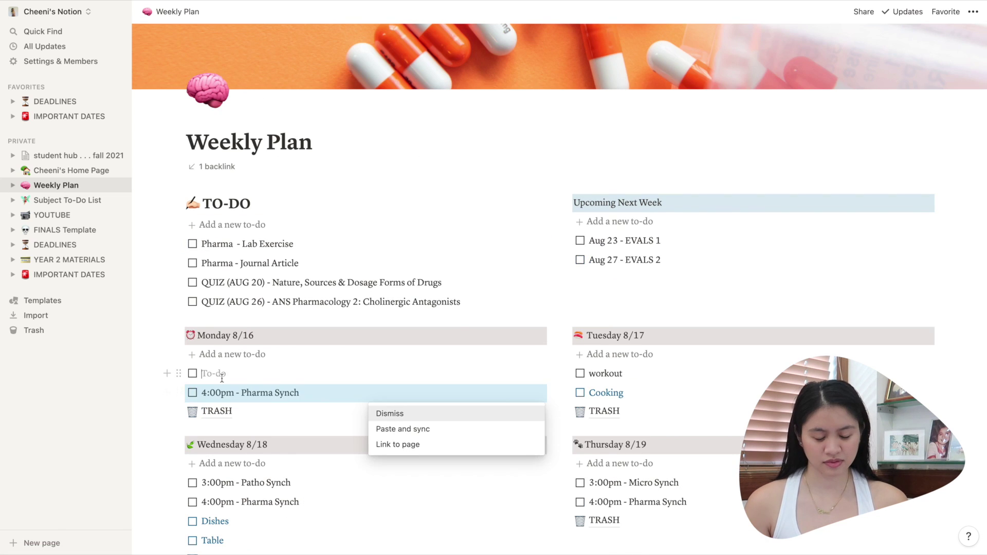
{"action": "key", "text": "BackSpace"}
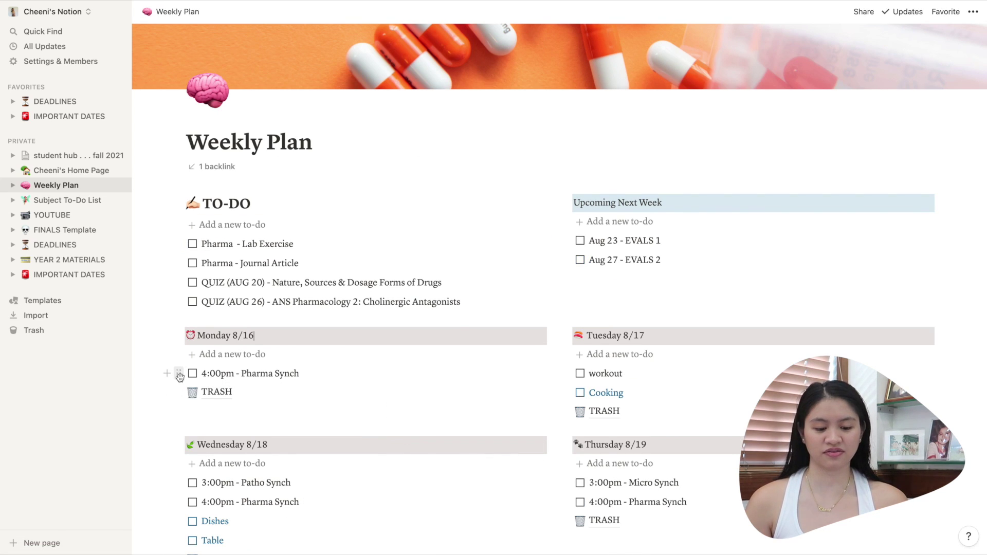
- Select and deselect the Dishes and Table to-dos, ticking and unticking Dishes
{"action": "left_click", "coordinate": [179, 373]}
{"action": "left_click", "coordinate": [315, 374]}
{"action": "scroll", "coordinate": [317, 379], "scroll_direction": "down", "scroll_amount": 4}
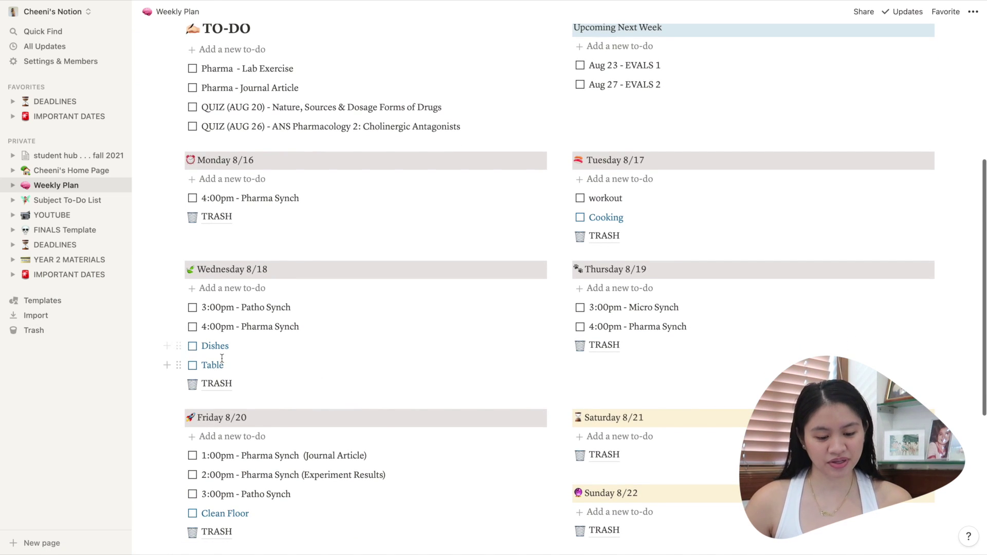
{"action": "left_click_drag", "start_coordinate": [227, 368], "coordinate": [189, 351]}
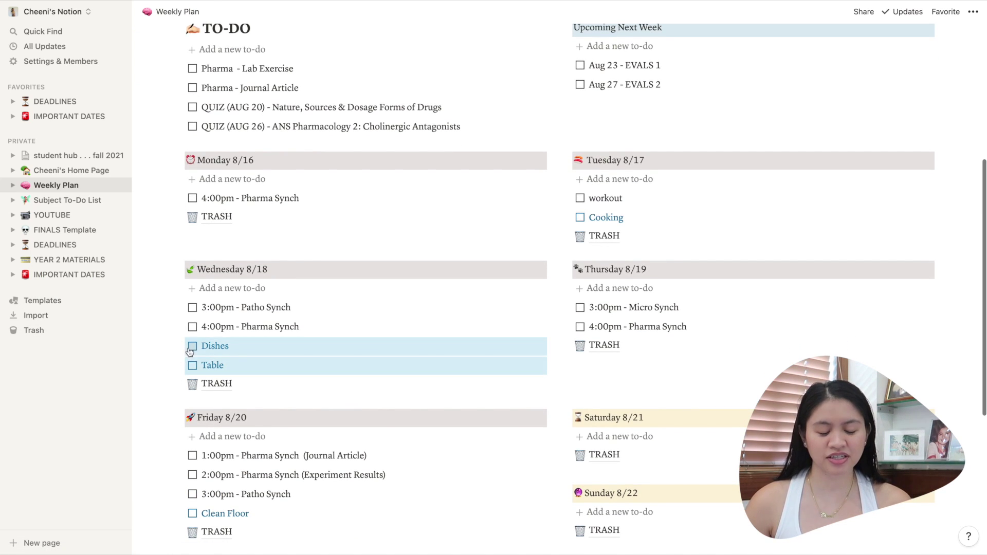
{"action": "left_click", "coordinate": [244, 365]}
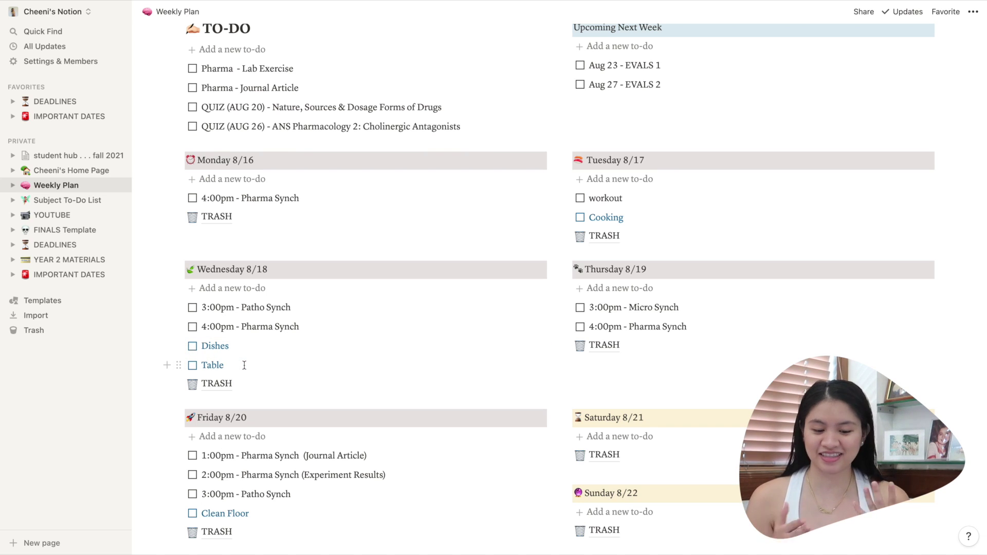
{"action": "left_click", "coordinate": [192, 347]}
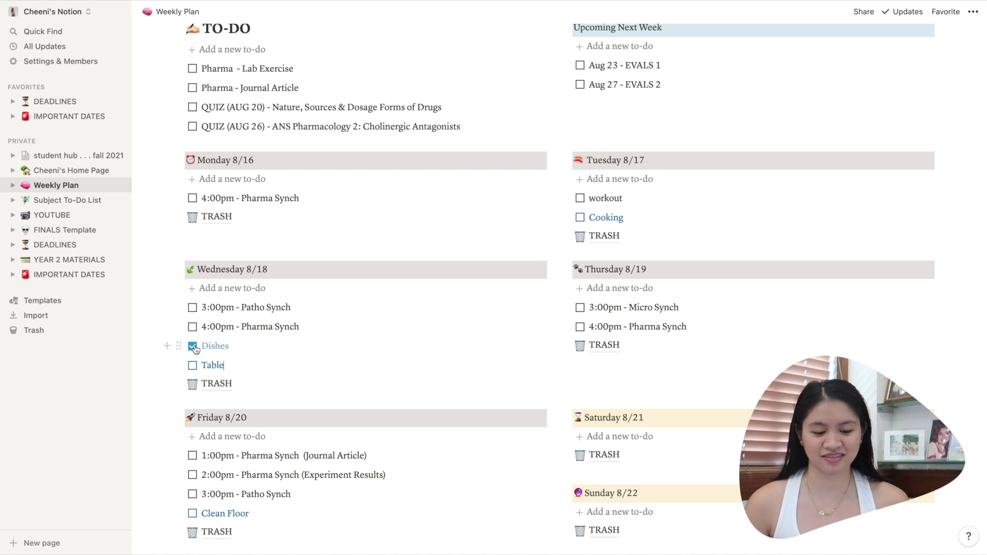
{"action": "left_click", "coordinate": [193, 347]}
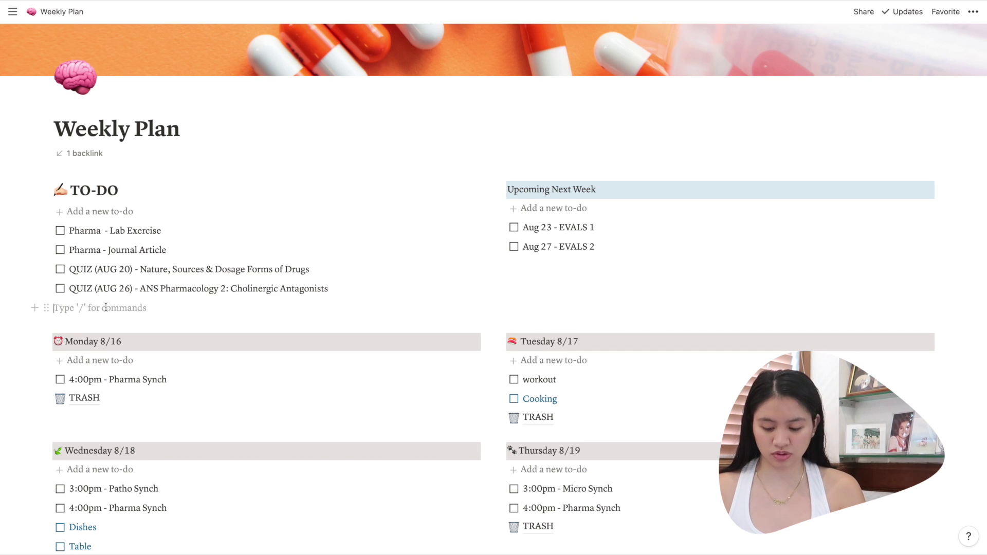
- Insert a template button block via /template and rename it 'Add task'
{"action": "type", "text": "/t"}
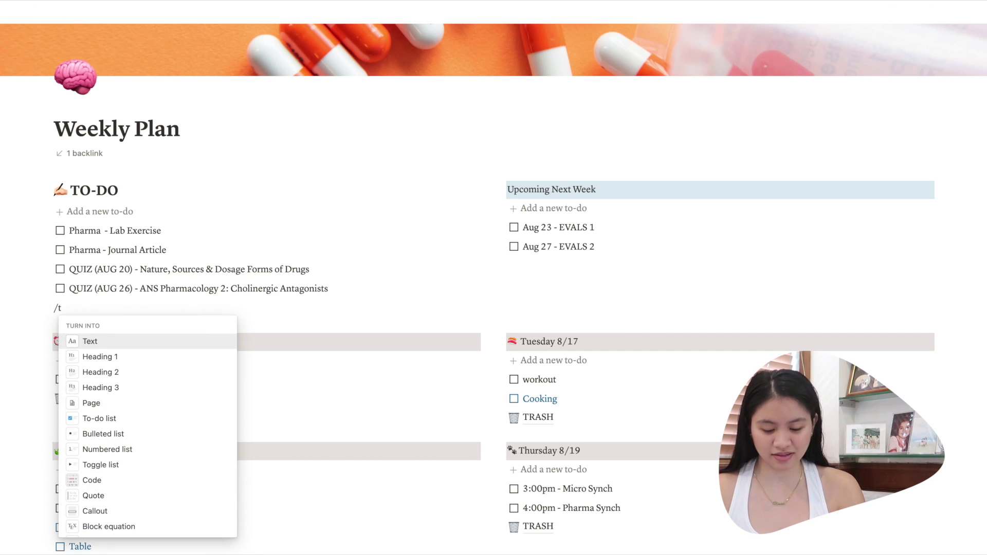
{"action": "type", "text": "empl"}
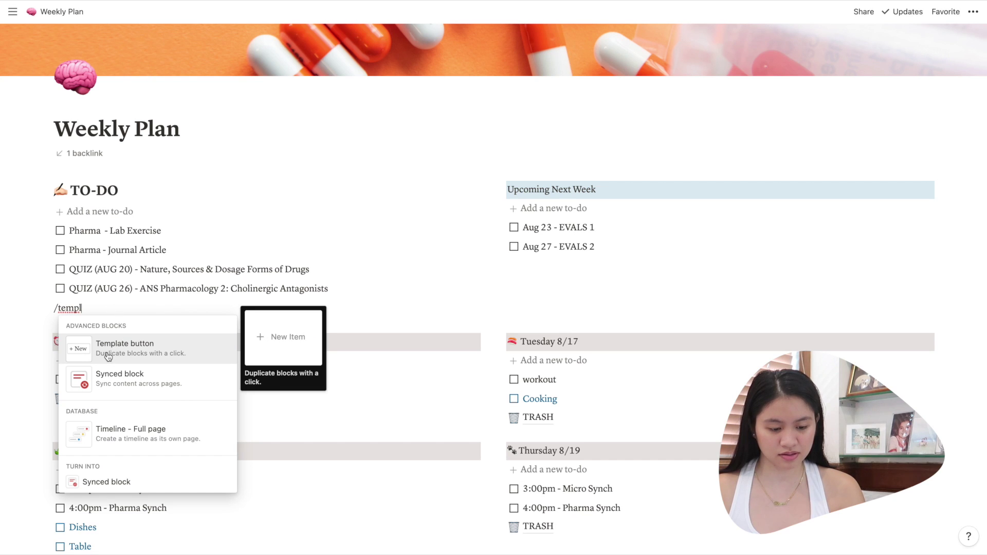
{"action": "left_click", "coordinate": [107, 355]}
{"action": "scroll", "coordinate": [218, 357], "scroll_direction": "down", "scroll_amount": 3}
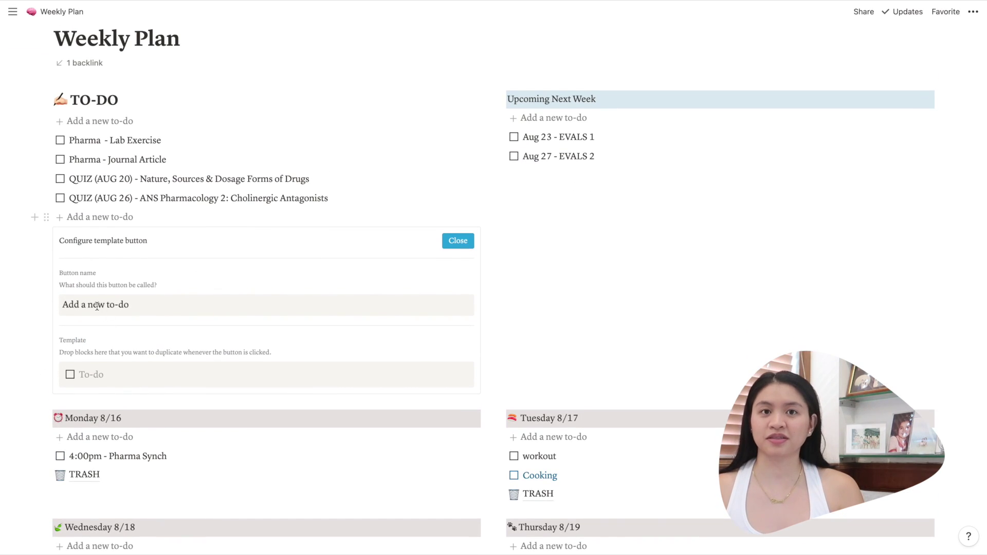
{"action": "left_click_drag", "start_coordinate": [63, 306], "coordinate": [186, 307]}
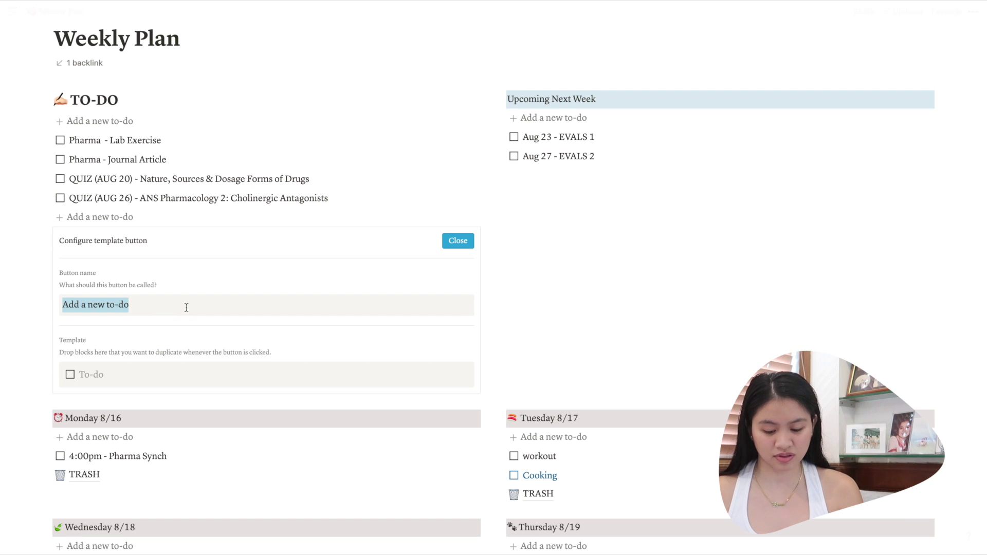
{"action": "type", "text": "A"}
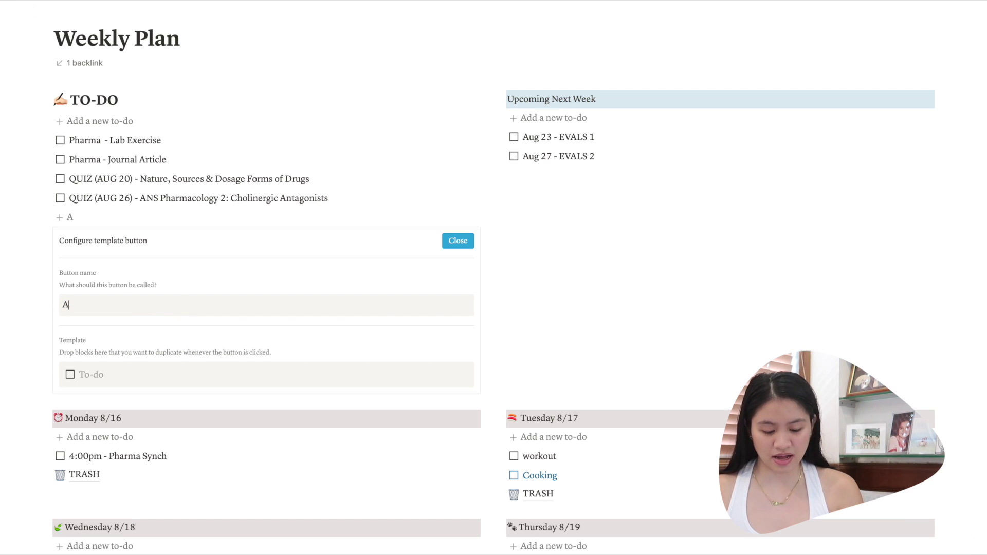
{"action": "type", "text": "dd tak"}
{"action": "type", "text": "k"}
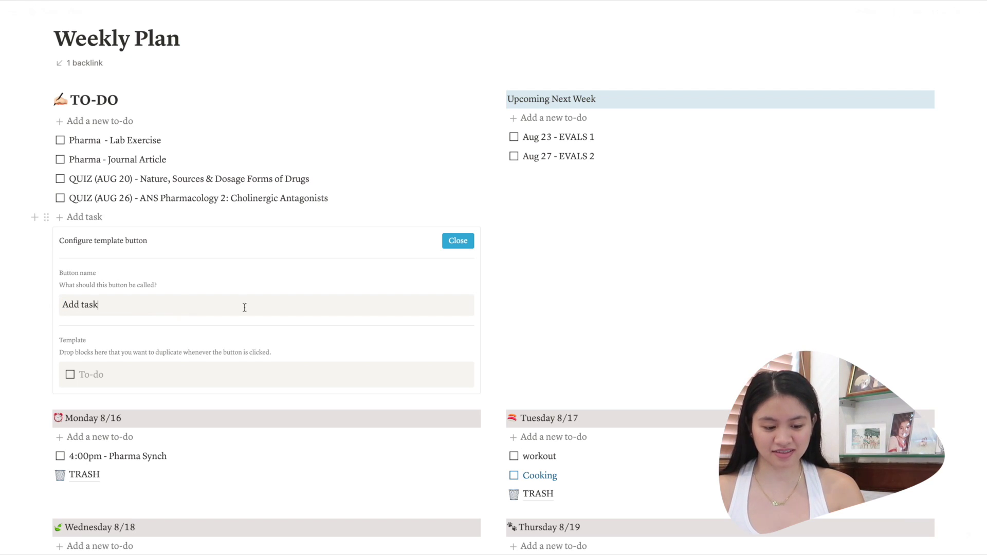
- Finish the Add task button, use it to add a to-do, then open Subject To-Do List
{"action": "left_click", "coordinate": [457, 240]}
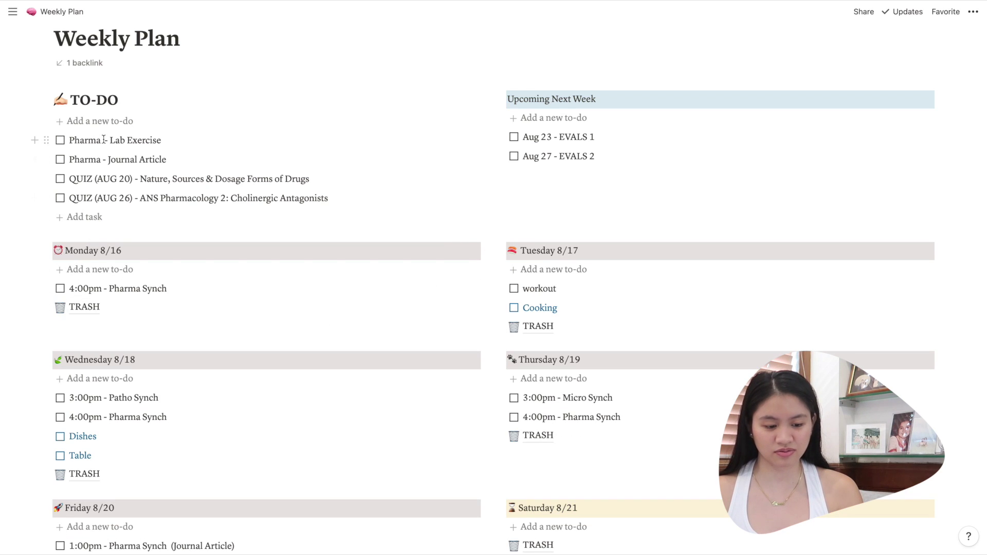
{"action": "left_click", "coordinate": [97, 226]}
{"action": "left_click", "coordinate": [63, 202]}
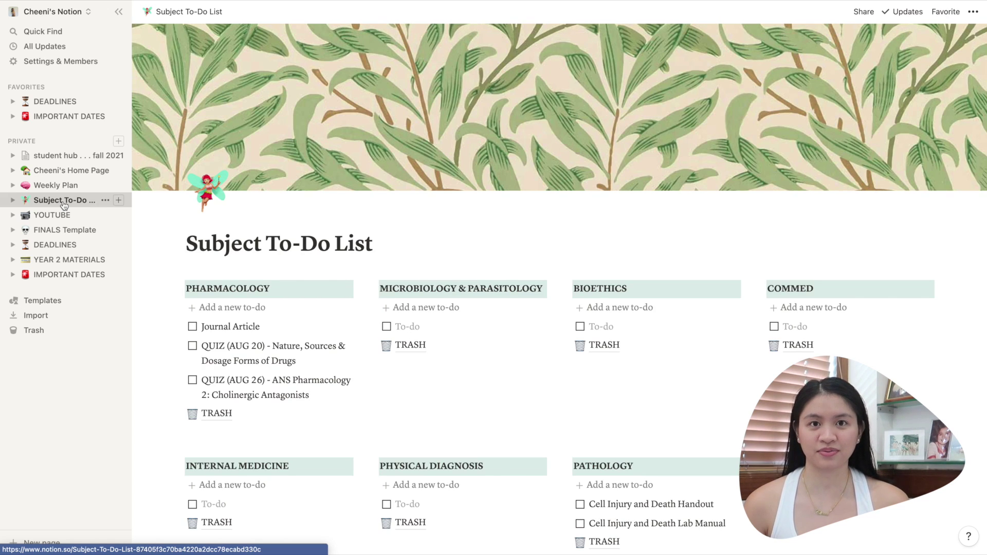
- Duplicate the Weekly Plan page to create Copy of Weekly Plan
{"action": "left_click", "coordinate": [89, 188]}
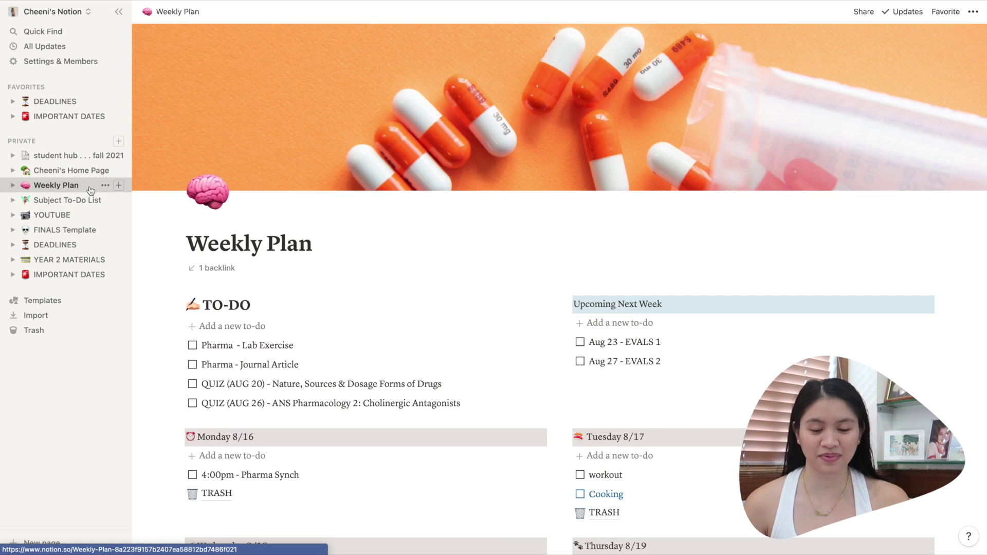
{"action": "left_click", "coordinate": [105, 185]}
{"action": "left_click", "coordinate": [106, 185]}
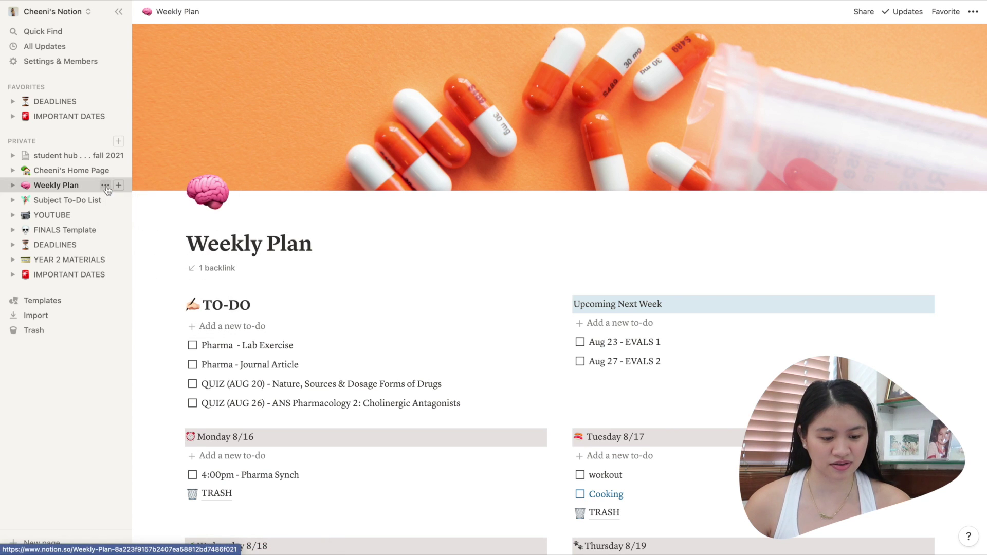
{"action": "left_click", "coordinate": [106, 186]}
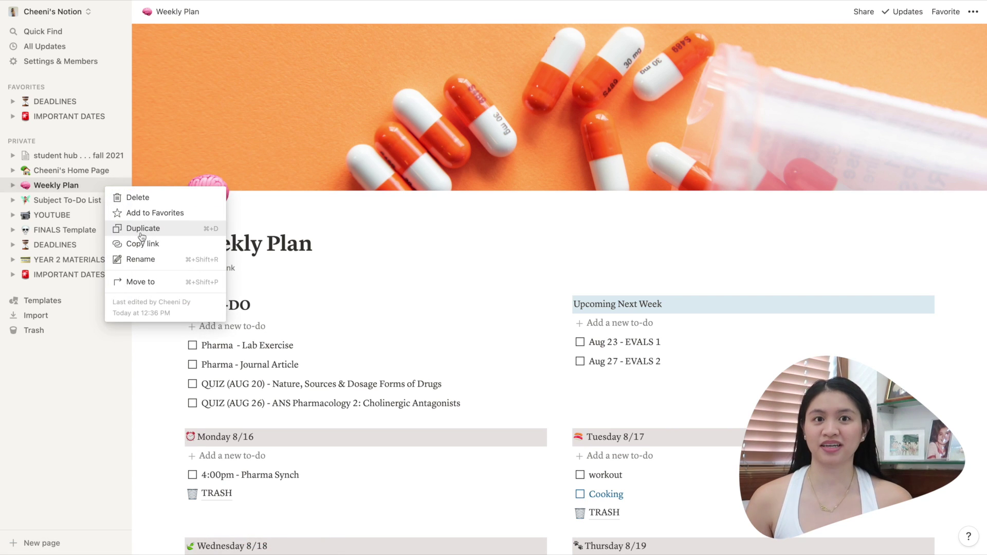
{"action": "left_click", "coordinate": [142, 228]}
- In Copy of Weekly Plan, drag Tuesday 8/17 beside Upcoming Next Week and Monday 8/16 into its own column
{"action": "left_click", "coordinate": [54, 216]}
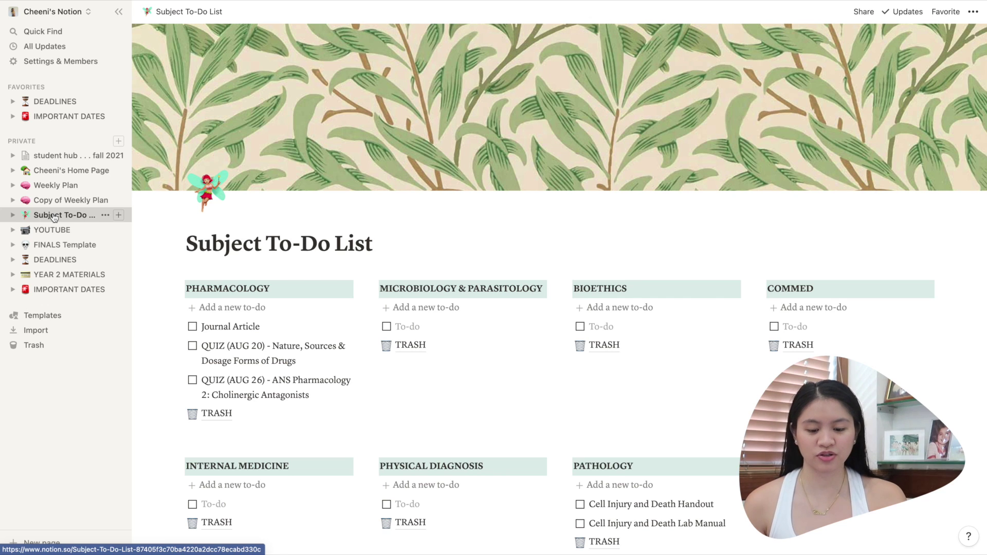
{"action": "scroll", "coordinate": [232, 273], "scroll_direction": "down", "scroll_amount": 4}
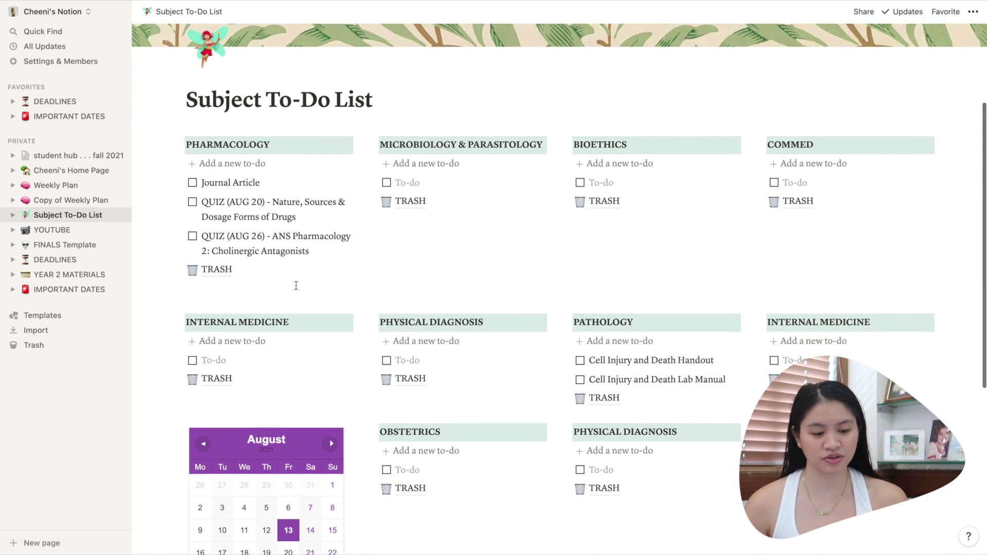
{"action": "left_click", "coordinate": [62, 200]}
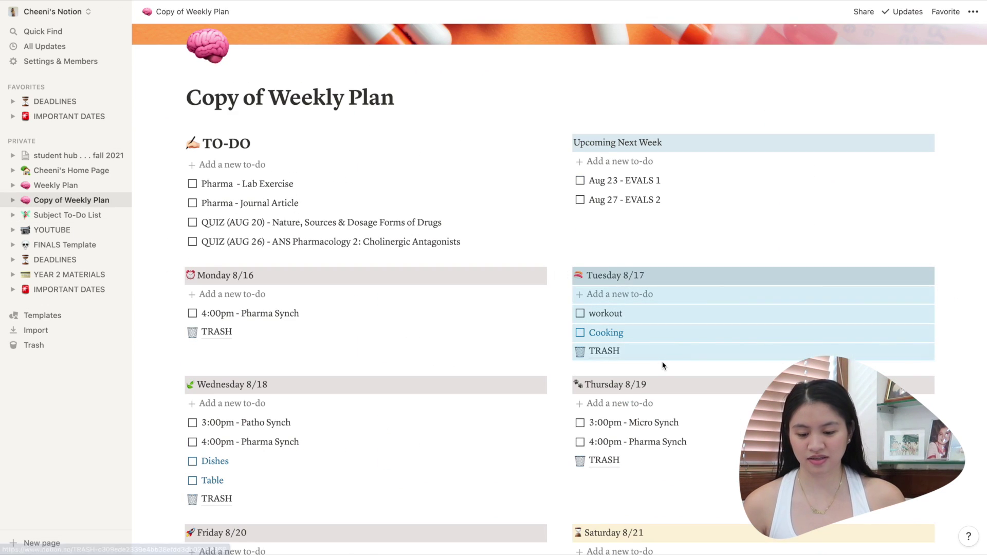
{"action": "left_click_drag", "start_coordinate": [565, 275], "coordinate": [966, 147]}
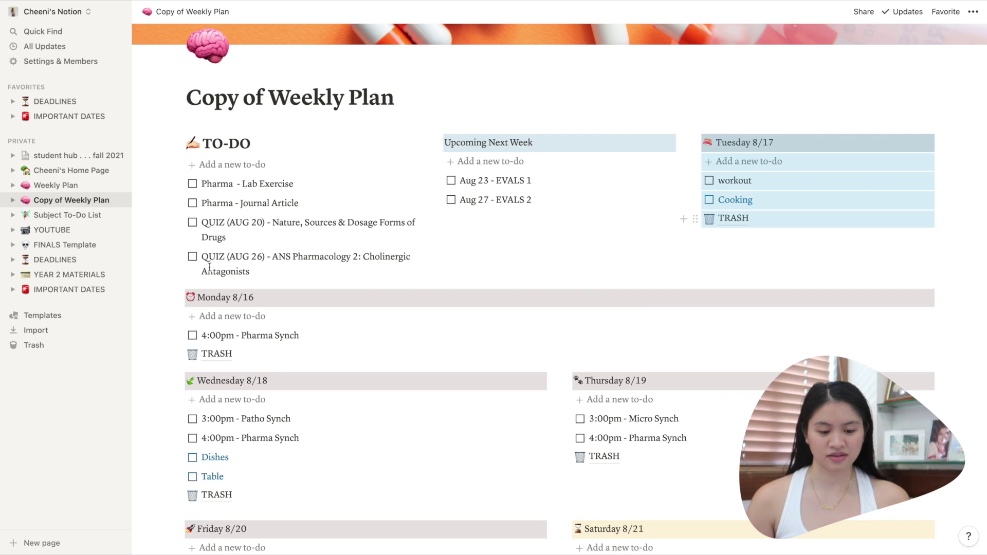
{"action": "left_click", "coordinate": [180, 298]}
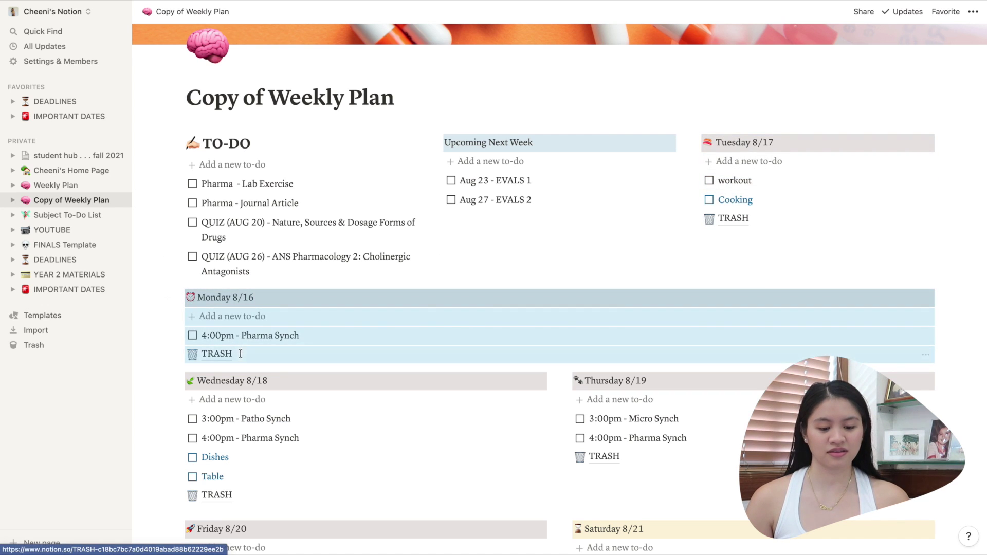
{"action": "left_click_drag", "start_coordinate": [182, 301], "coordinate": [687, 147]}
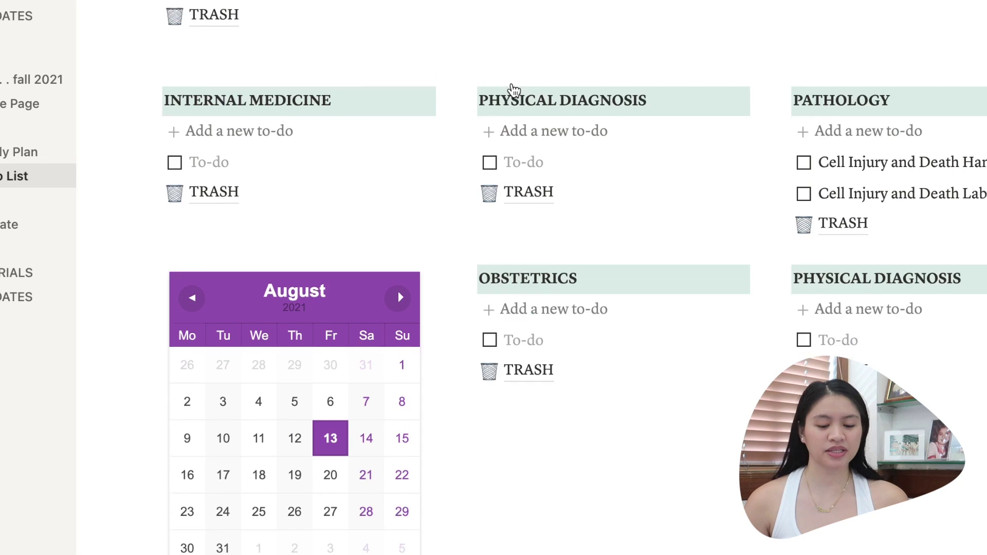
{"action": "scroll", "coordinate": [399, 375], "scroll_direction": "down", "scroll_amount": 2}
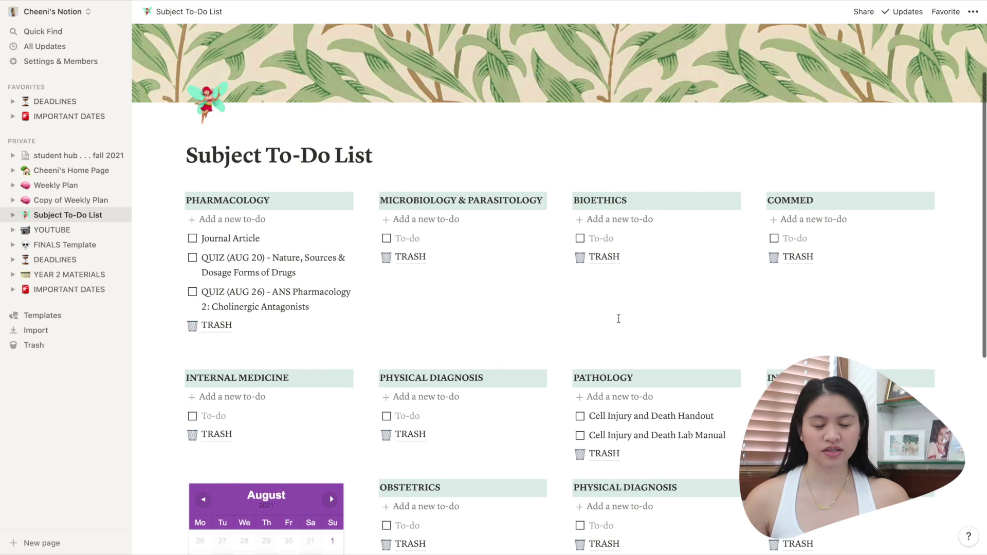
{"action": "scroll", "coordinate": [618, 317], "scroll_direction": "down", "scroll_amount": 2}
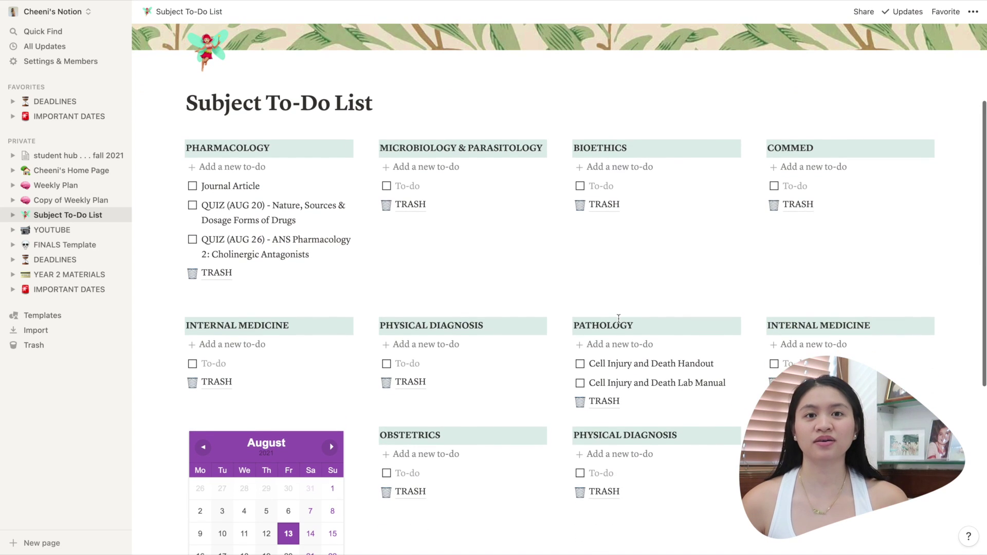
{"action": "scroll", "coordinate": [502, 303], "scroll_direction": "down", "scroll_amount": 3}
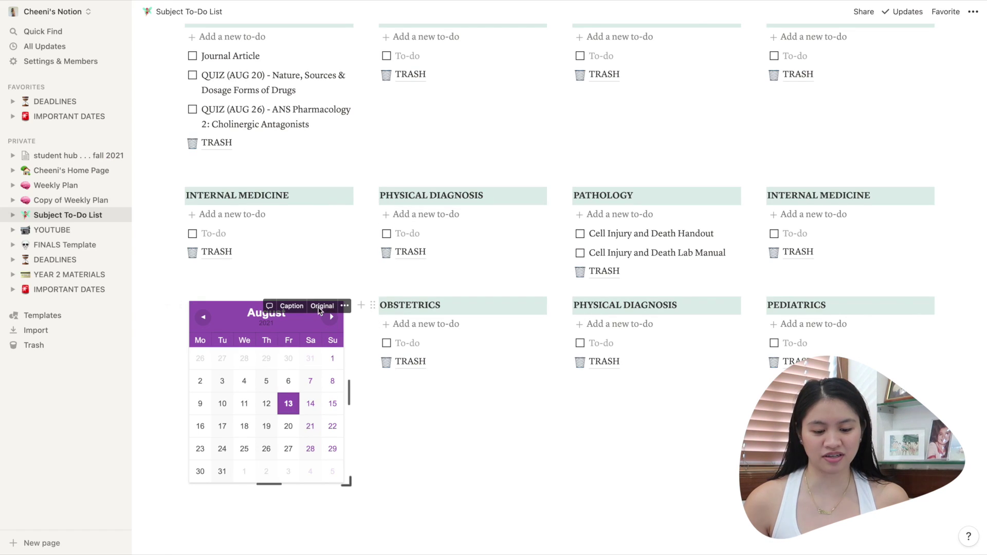
- Copy the August calendar widget's link and embed it as a second calendar below the first
{"action": "left_click", "coordinate": [318, 306]}
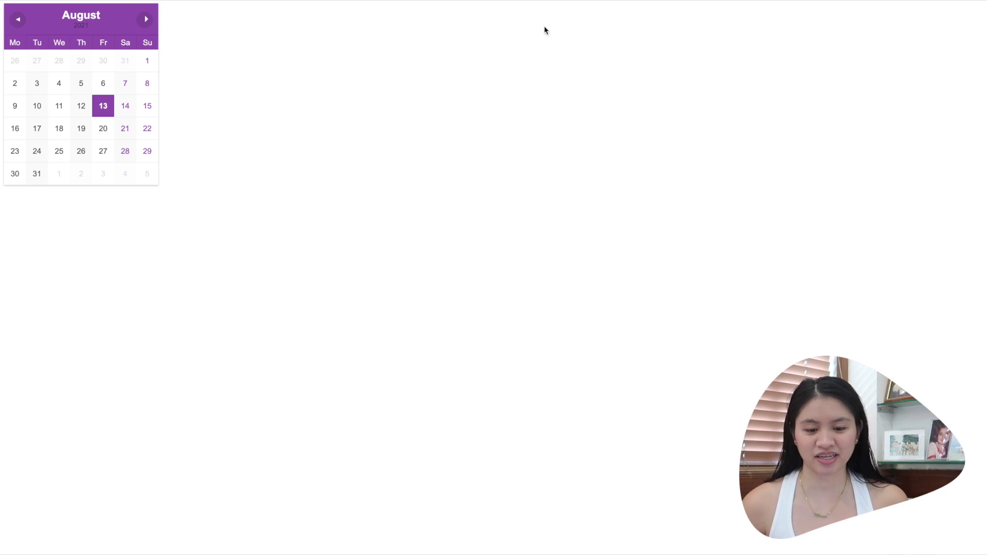
{"action": "key", "text": "super+bracketleft"}
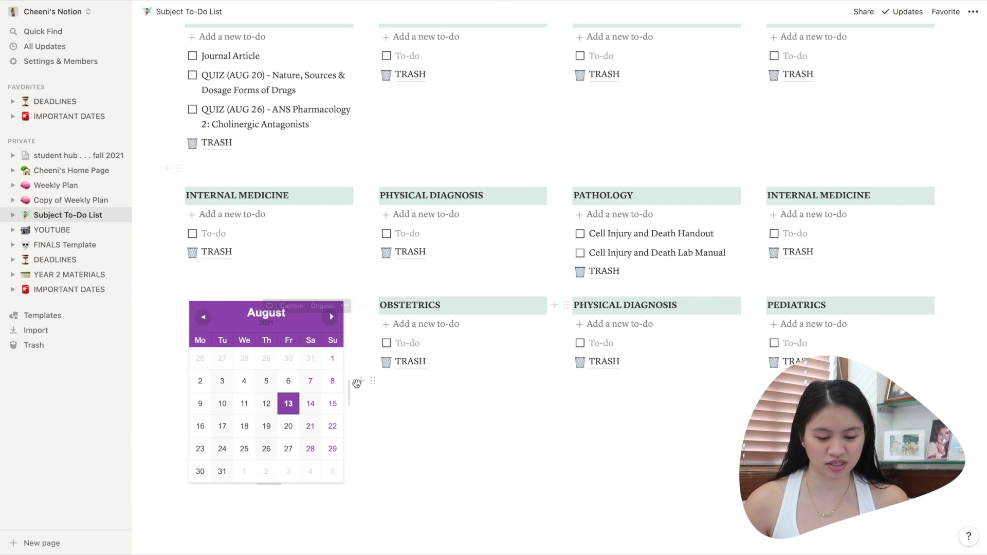
{"action": "scroll", "coordinate": [349, 385], "scroll_direction": "down", "scroll_amount": 4}
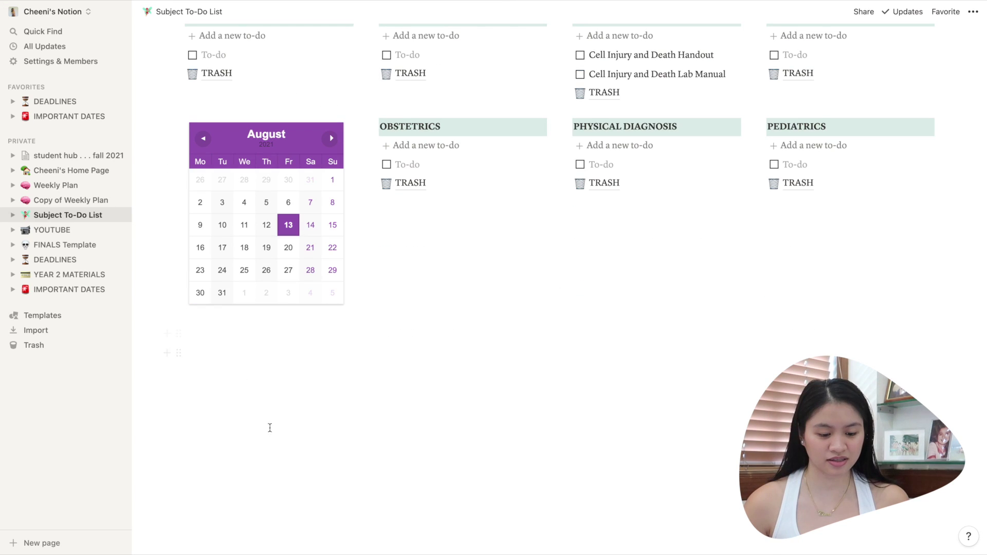
{"action": "left_click", "coordinate": [167, 334]}
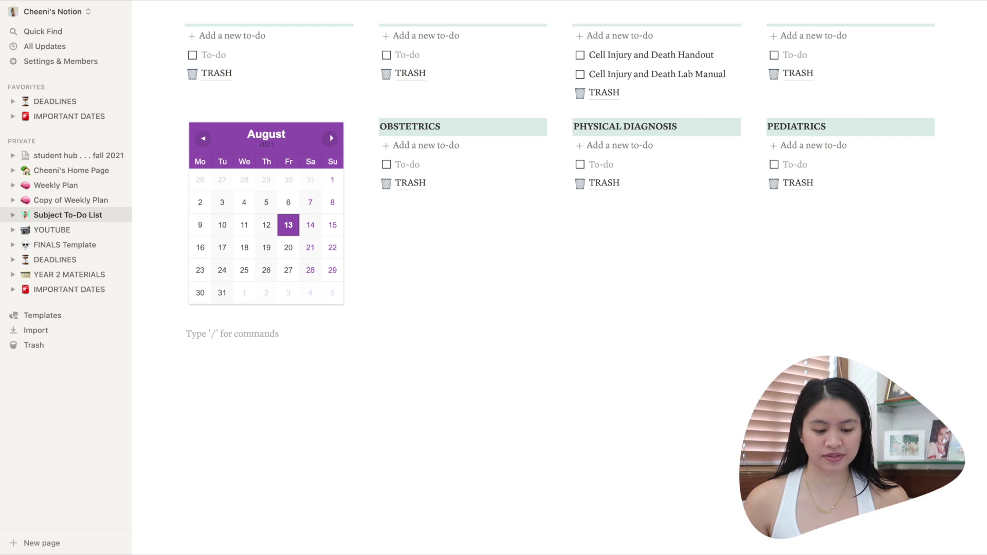
{"action": "type", "text": "/embed"}
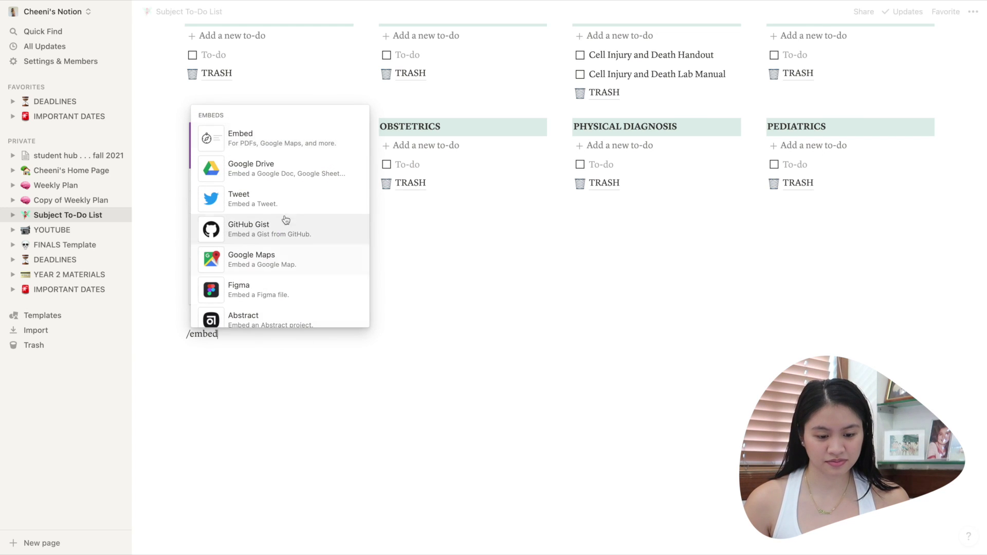
{"action": "left_click", "coordinate": [279, 138]}
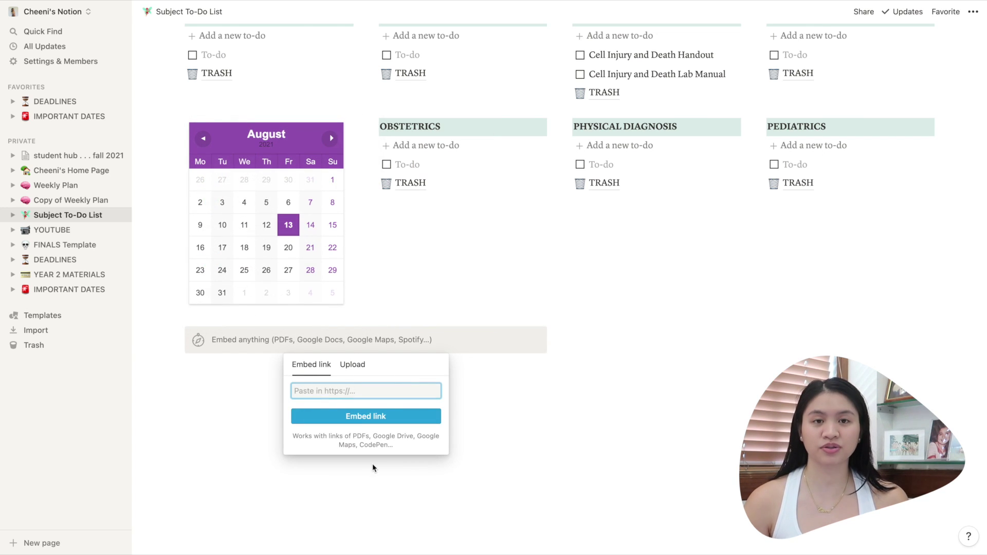
{"action": "key", "text": "ctrl+v"}
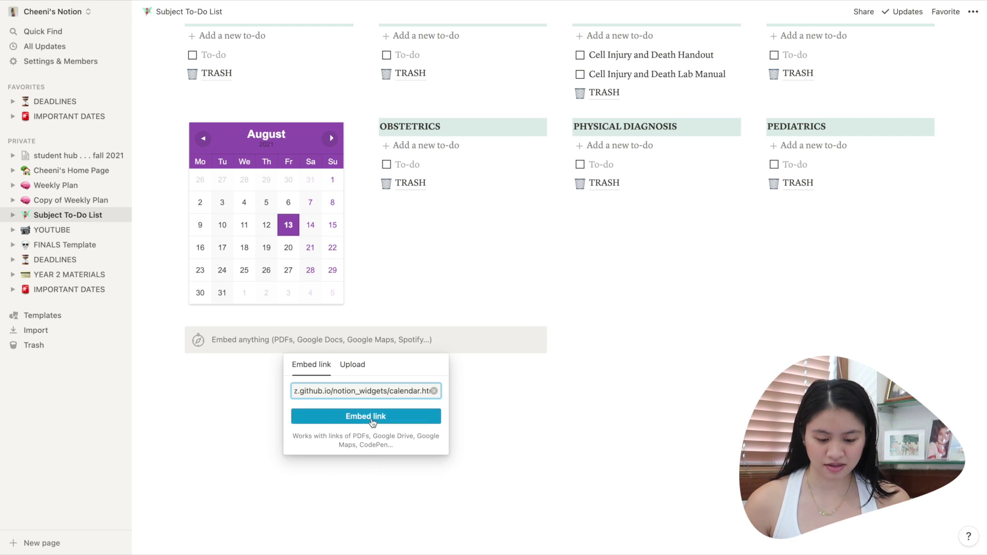
{"action": "left_click", "coordinate": [371, 417]}
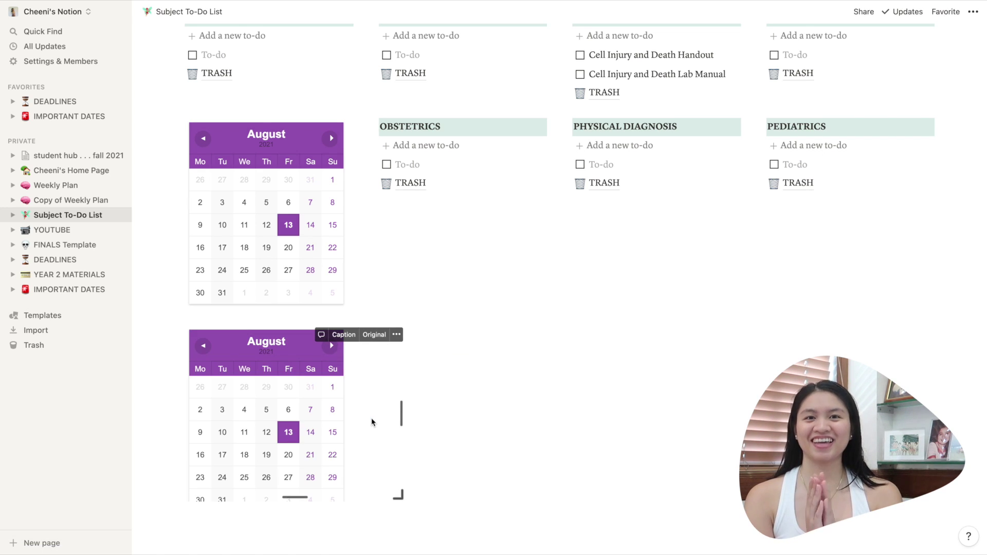
{"action": "left_click", "coordinate": [52, 229]}
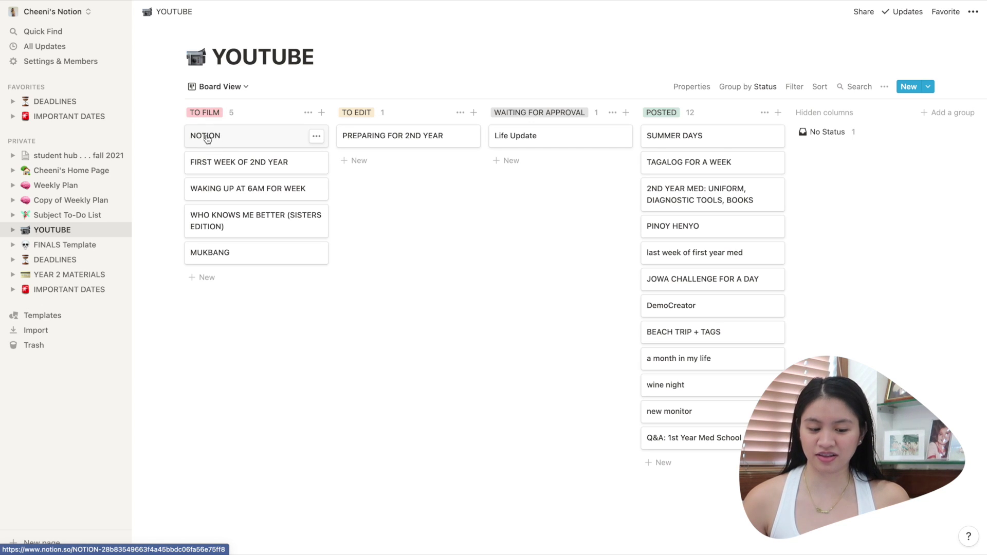
- Move the NOTION card to TO EDIT and all posted videos except SUMMER DAYS to No Status
{"action": "left_click_drag", "start_coordinate": [203, 137], "coordinate": [379, 165]}
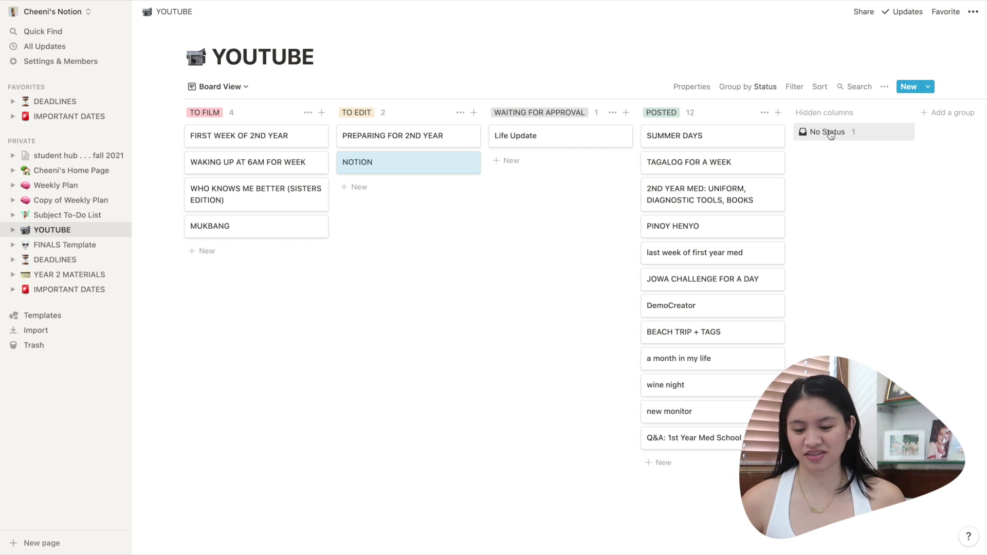
{"action": "left_click_drag", "start_coordinate": [636, 158], "coordinate": [729, 442]}
{"action": "left_click_drag", "start_coordinate": [700, 174], "coordinate": [828, 134]}
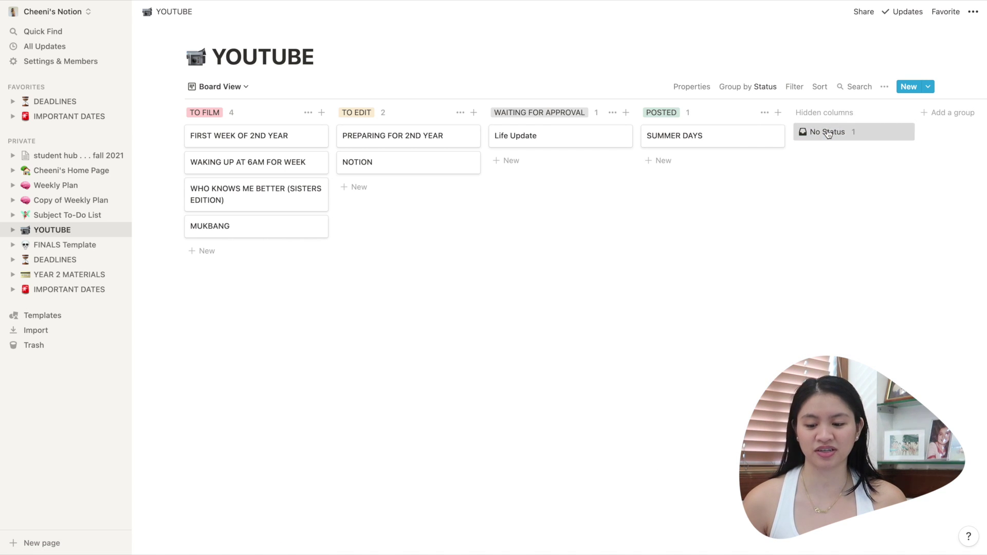
{"action": "left_click", "coordinate": [828, 132]}
{"action": "scroll", "coordinate": [831, 163], "scroll_direction": "down", "scroll_amount": 3}
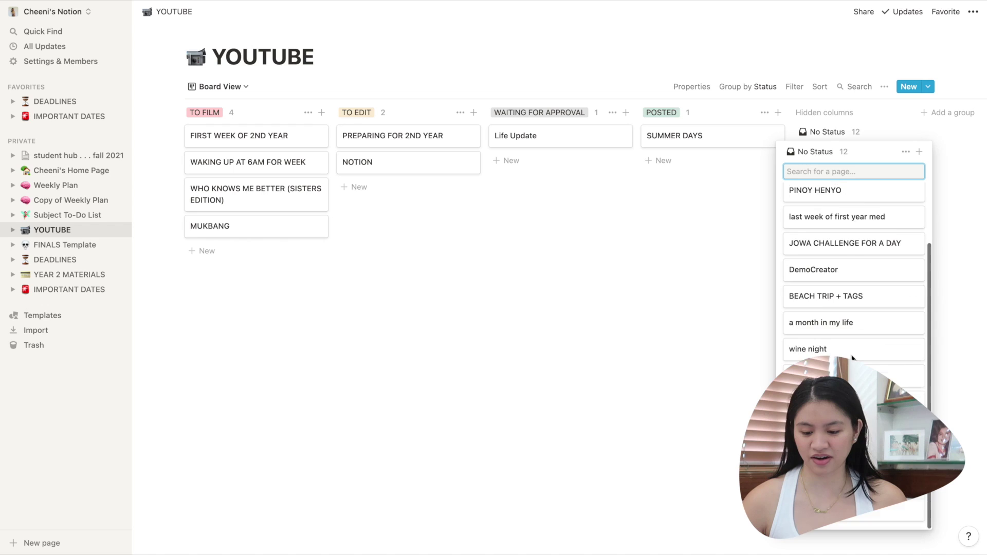
{"action": "left_click", "coordinate": [65, 245]}
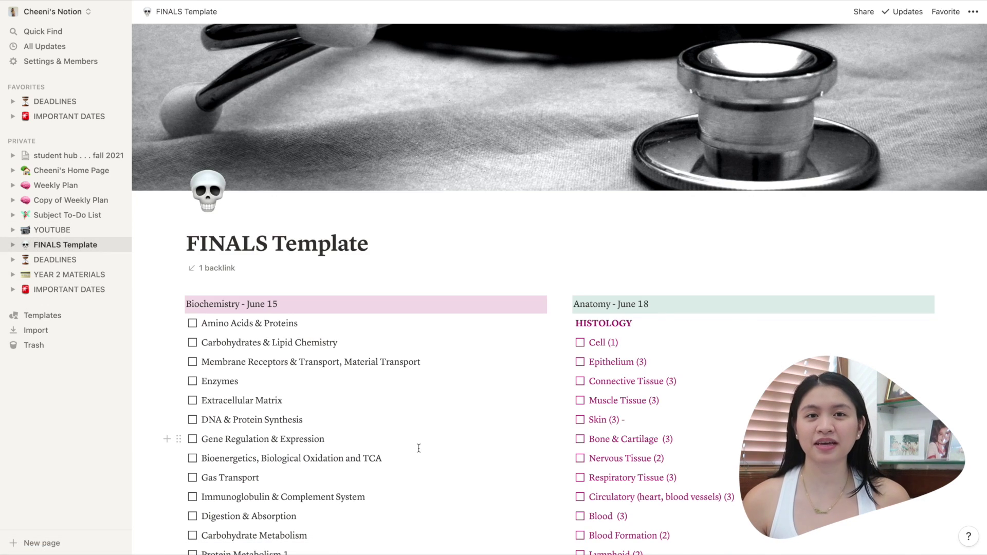
- Embed a second greeting clock widget below the existing clock on DEADLINES from its pasted link
{"action": "scroll", "coordinate": [418, 449], "scroll_direction": "down", "scroll_amount": 15}
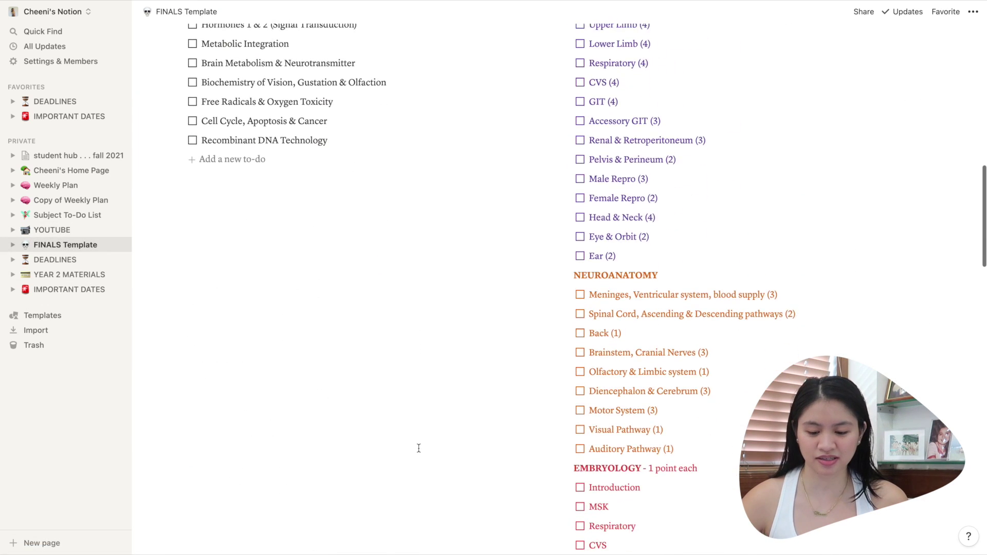
{"action": "scroll", "coordinate": [418, 448], "scroll_direction": "down", "scroll_amount": 20}
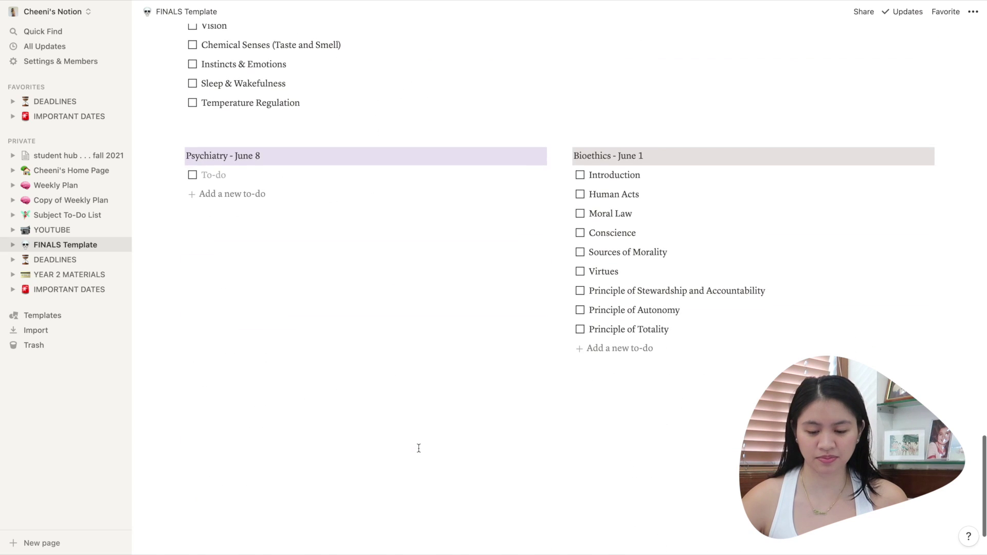
{"action": "scroll", "coordinate": [418, 448], "scroll_direction": "up", "scroll_amount": 4}
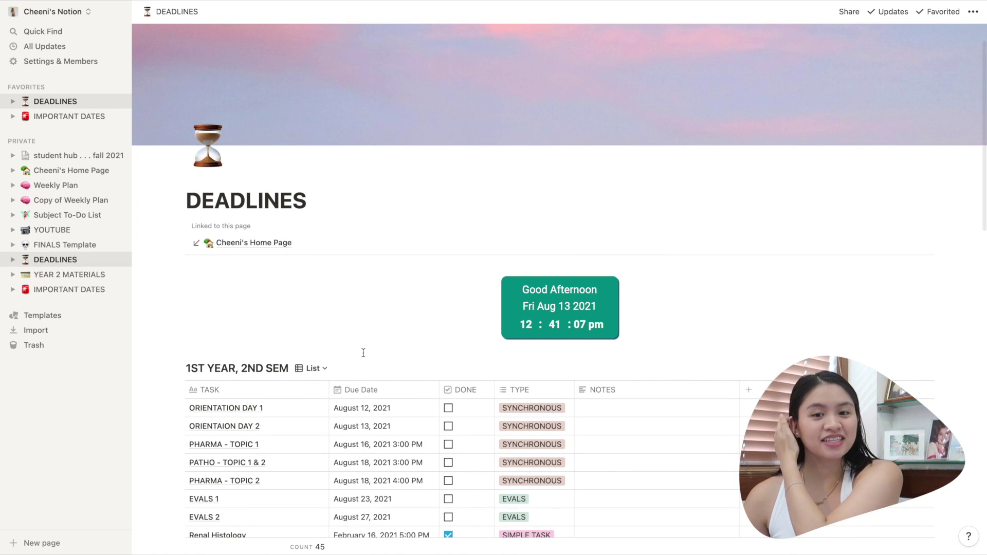
{"action": "mouse_move", "coordinate": [644, 286]}
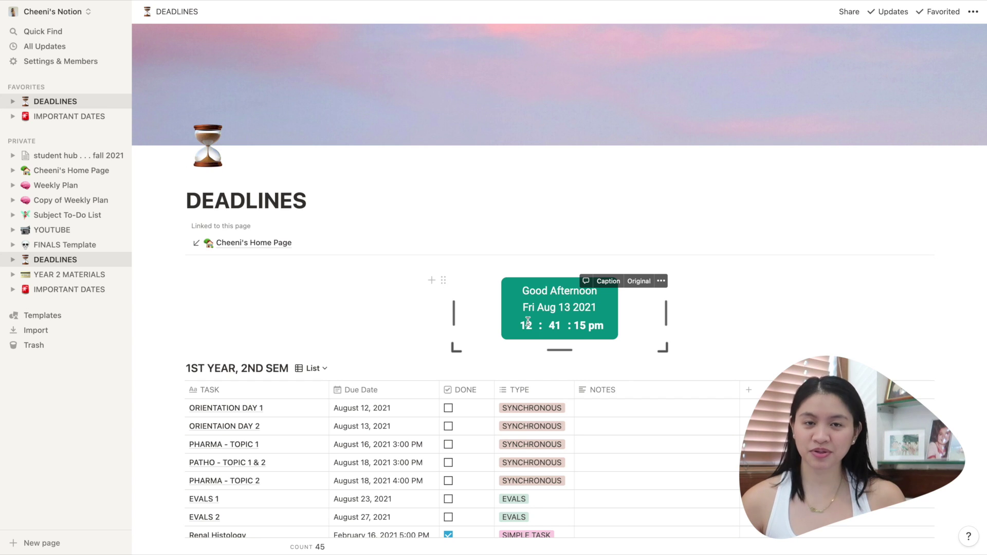
{"action": "left_click", "coordinate": [431, 281]}
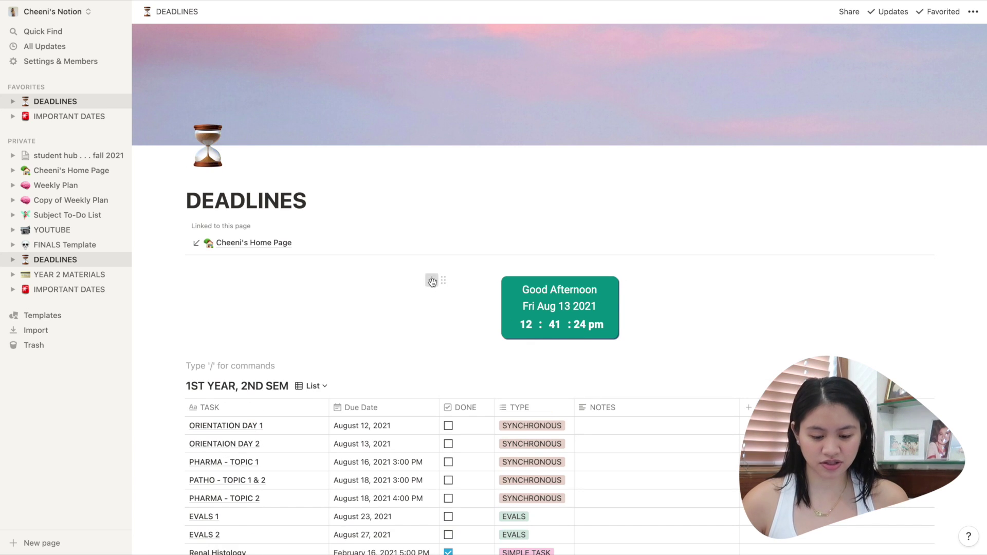
{"action": "type", "text": "embed"}
{"action": "key", "text": "Return"}
{"action": "key", "text": "super+v"}
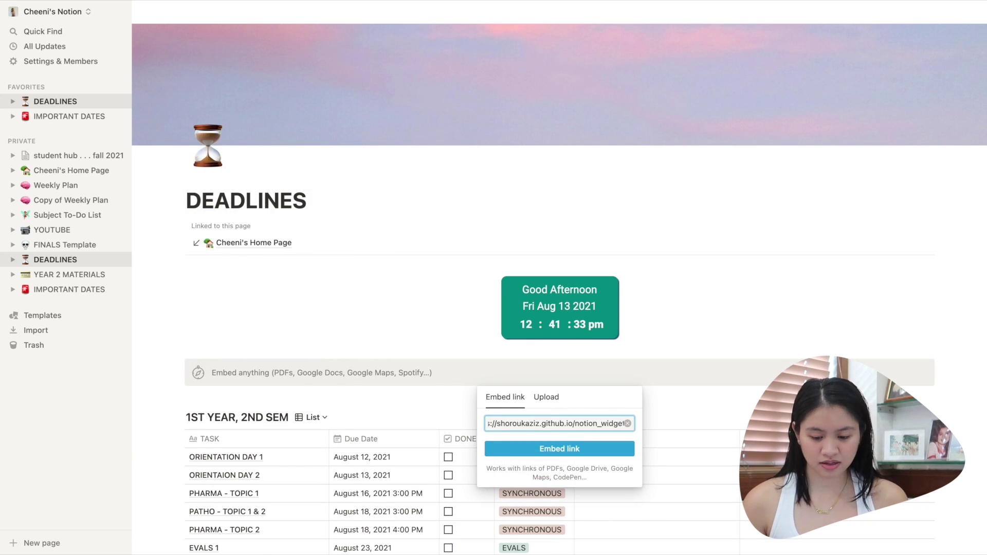
{"action": "key", "text": "Return"}
{"action": "scroll", "coordinate": [380, 242], "scroll_direction": "down", "scroll_amount": 7}
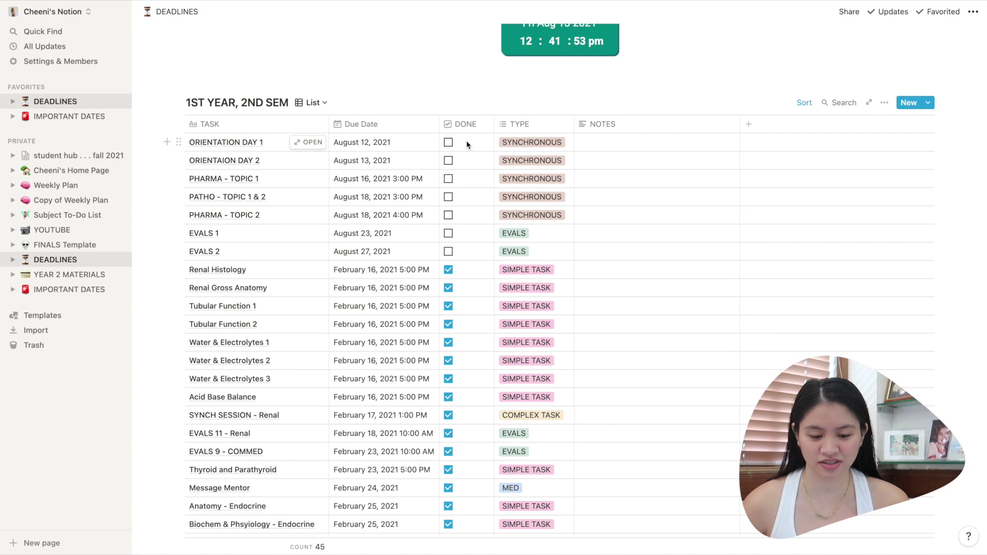
- Mark ORIENTATION DAY 1 done and rearrange the table's DONE and Due Date sort order
{"action": "left_click", "coordinate": [449, 143]}
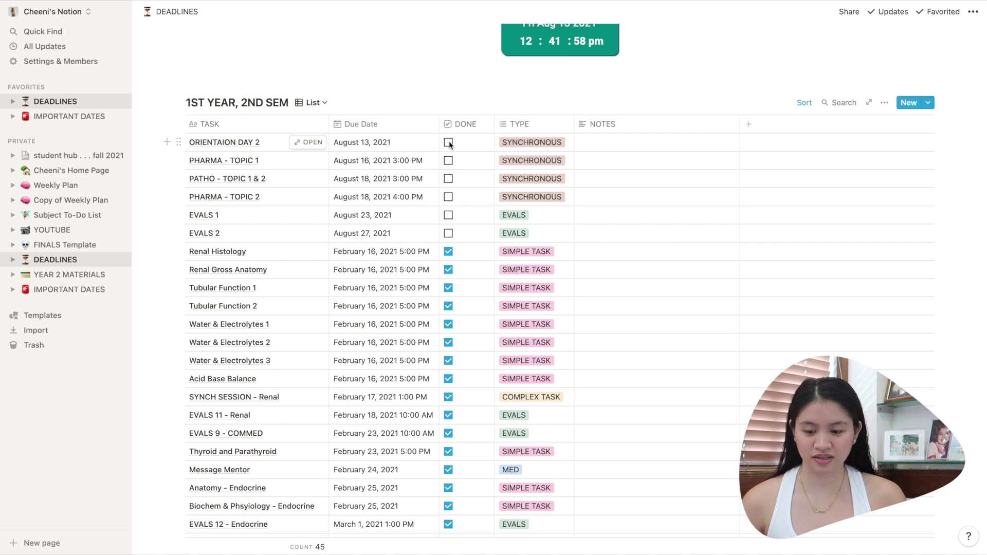
{"action": "left_click", "coordinate": [803, 103]}
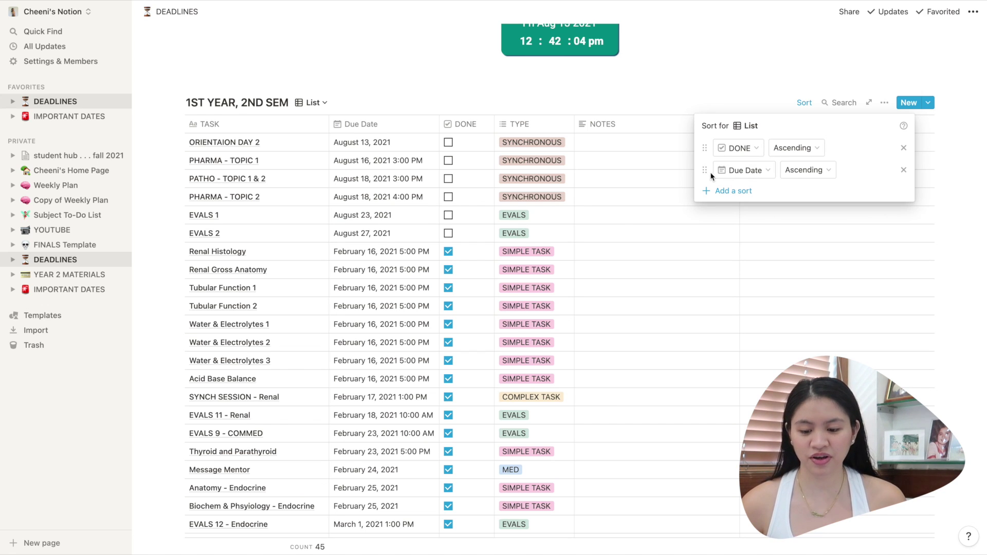
{"action": "mouse_move", "coordinate": [706, 171]}
{"action": "left_mouse_down"}
{"action": "mouse_move", "coordinate": [713, 144]}
{"action": "mouse_move", "coordinate": [703, 169]}
{"action": "left_mouse_up"}
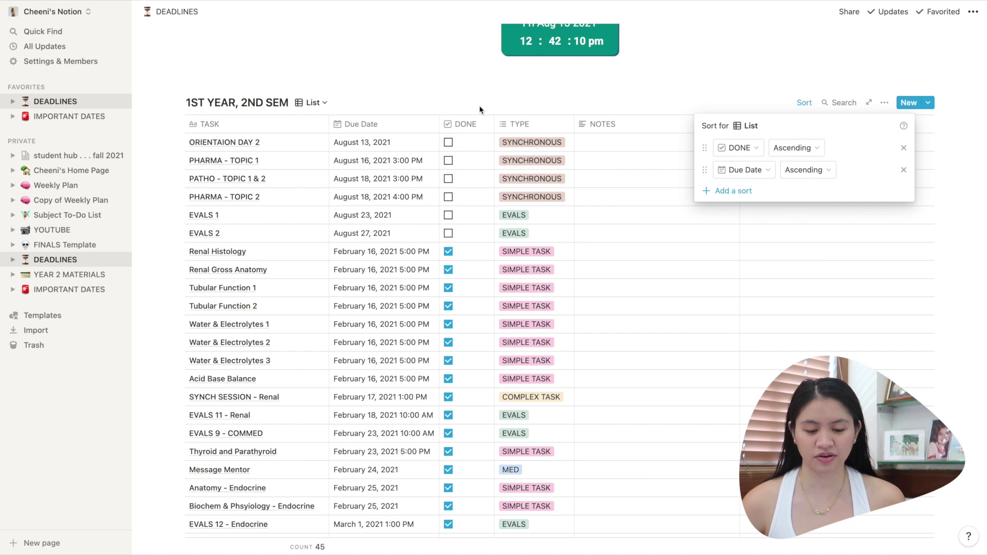
{"action": "left_click", "coordinate": [421, 82]}
- Uncheck the orientation task's DONE box, then check it again
{"action": "scroll", "coordinate": [406, 267], "scroll_direction": "down", "scroll_amount": 12}
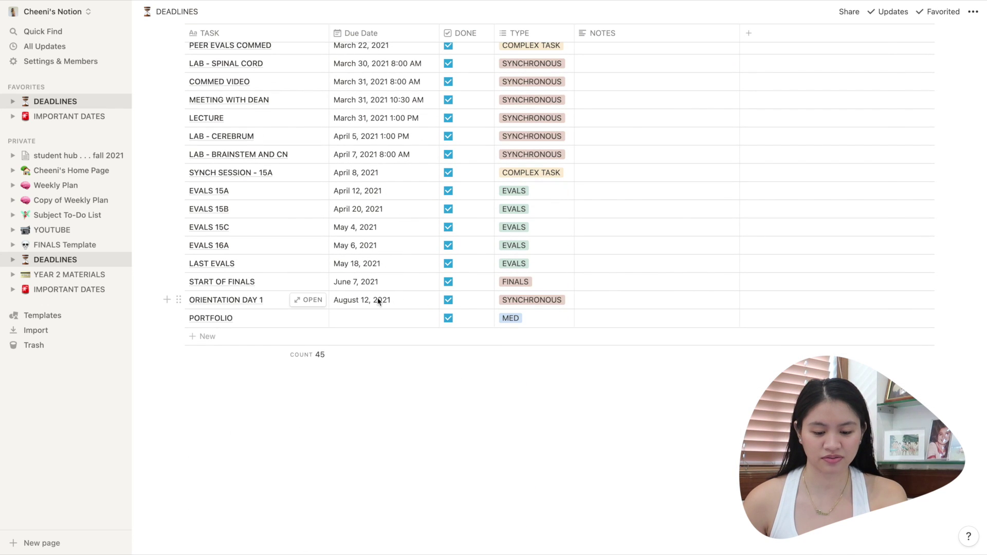
{"action": "left_click", "coordinate": [464, 304]}
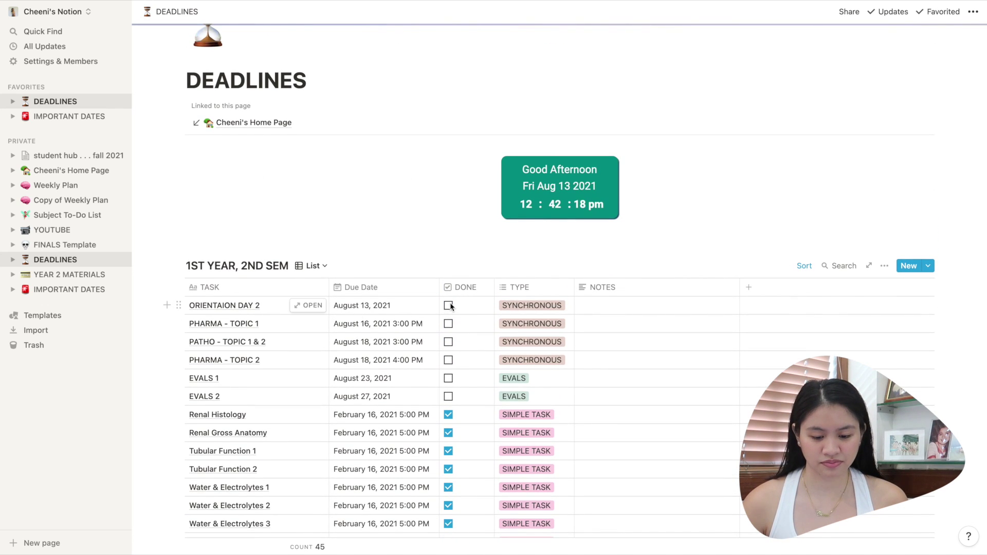
{"action": "left_click", "coordinate": [448, 303]}
{"action": "scroll", "coordinate": [449, 303], "scroll_direction": "down", "scroll_amount": 1}
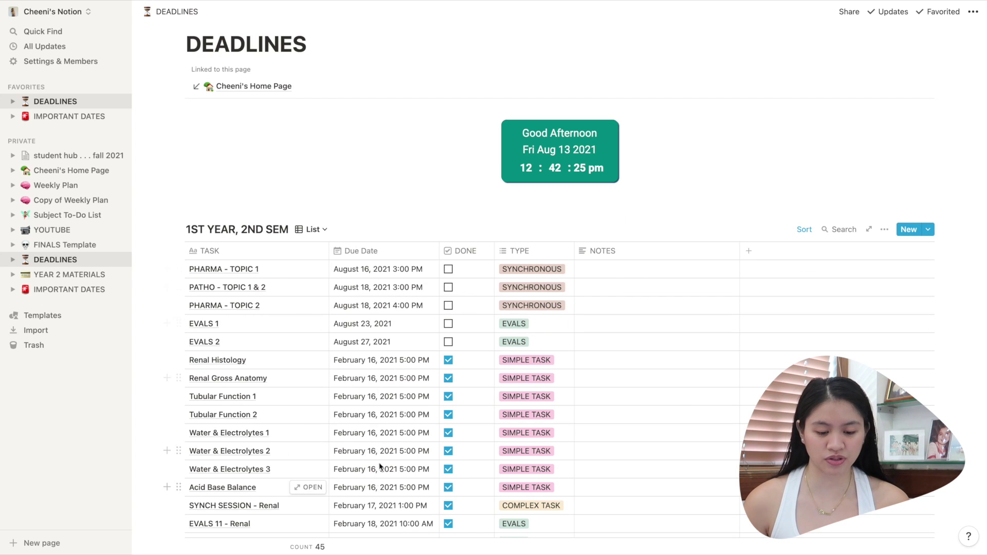
{"action": "left_click", "coordinate": [378, 250]}
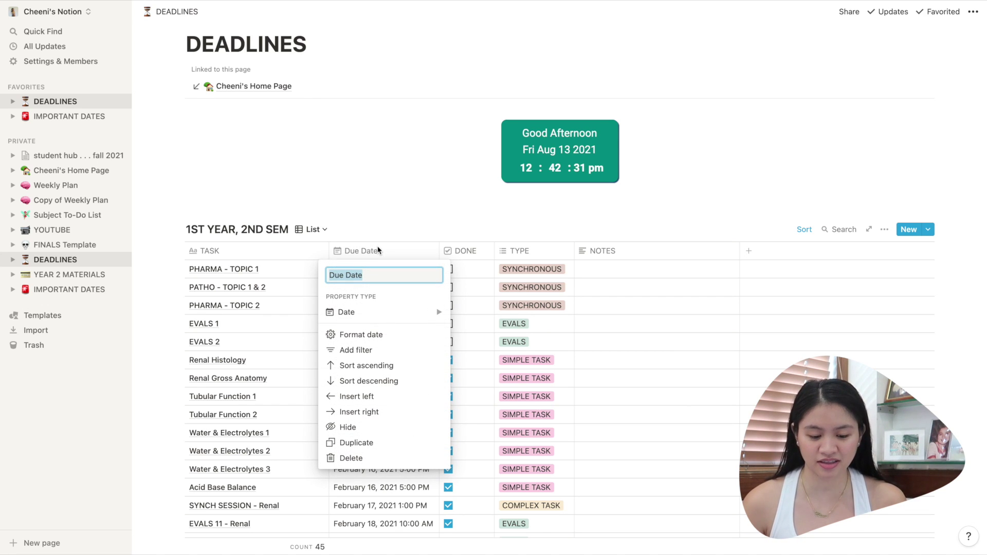
{"action": "mouse_move", "coordinate": [372, 317]}
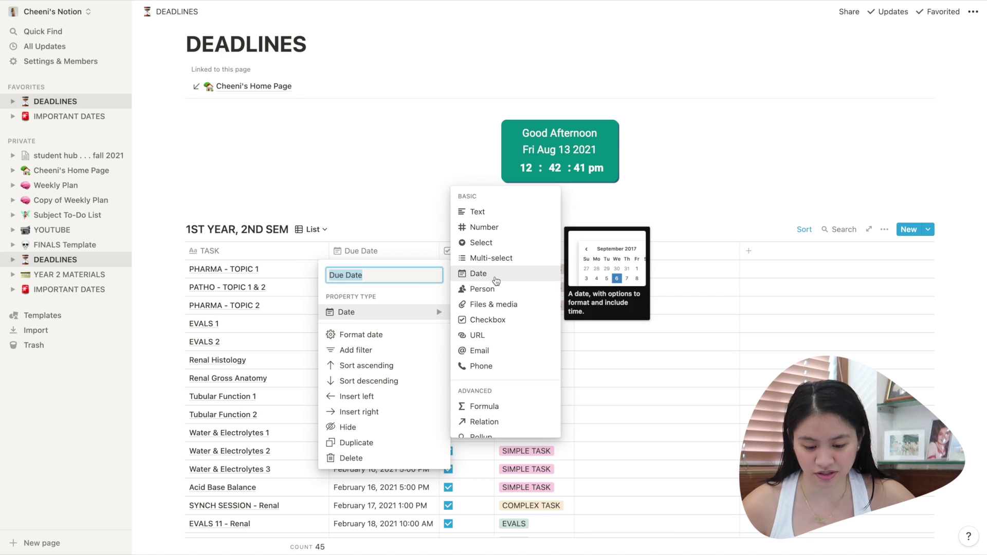
{"action": "left_click", "coordinate": [477, 273]}
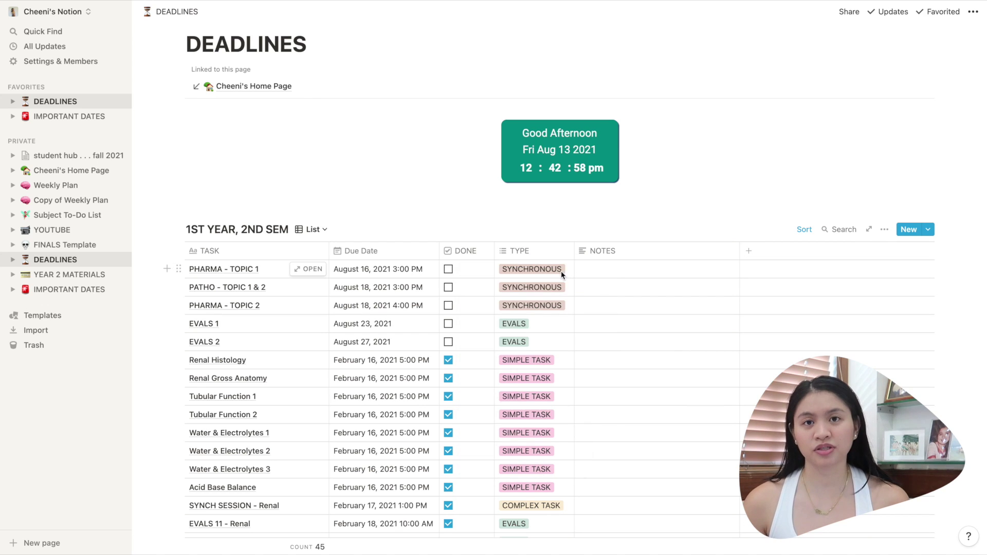
{"action": "left_click", "coordinate": [540, 324]}
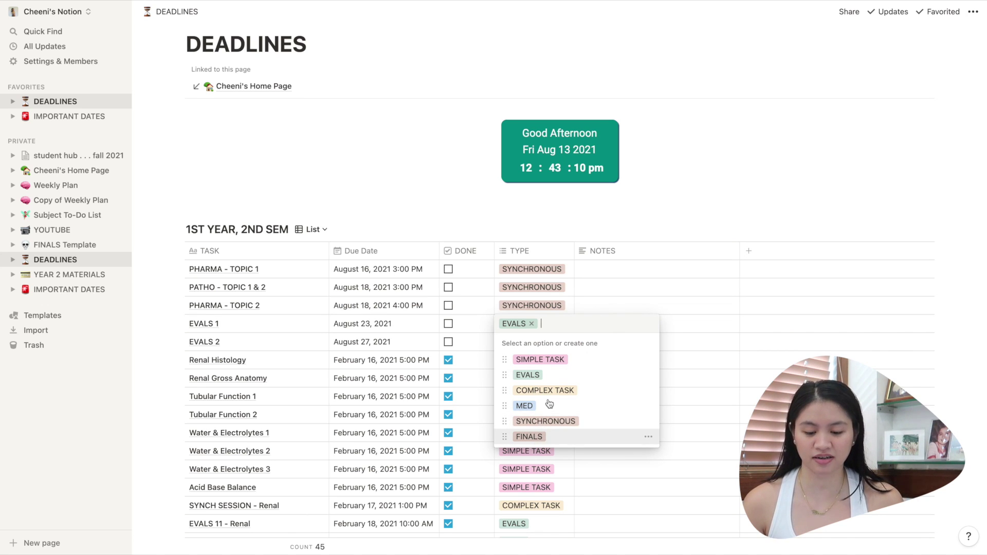
{"action": "key", "text": "Escape"}
{"action": "scroll", "coordinate": [625, 222], "scroll_direction": "down", "scroll_amount": 1}
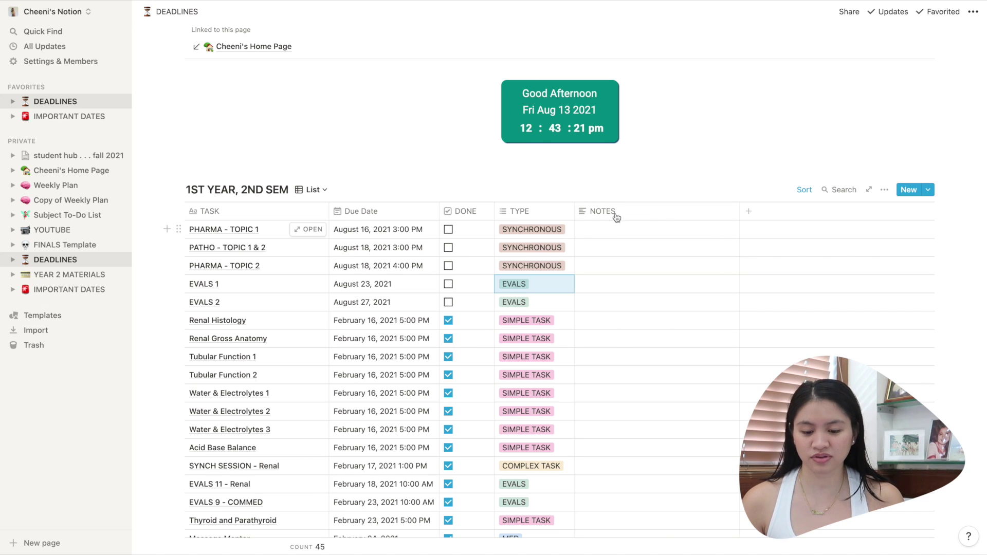
{"action": "left_click", "coordinate": [615, 213]}
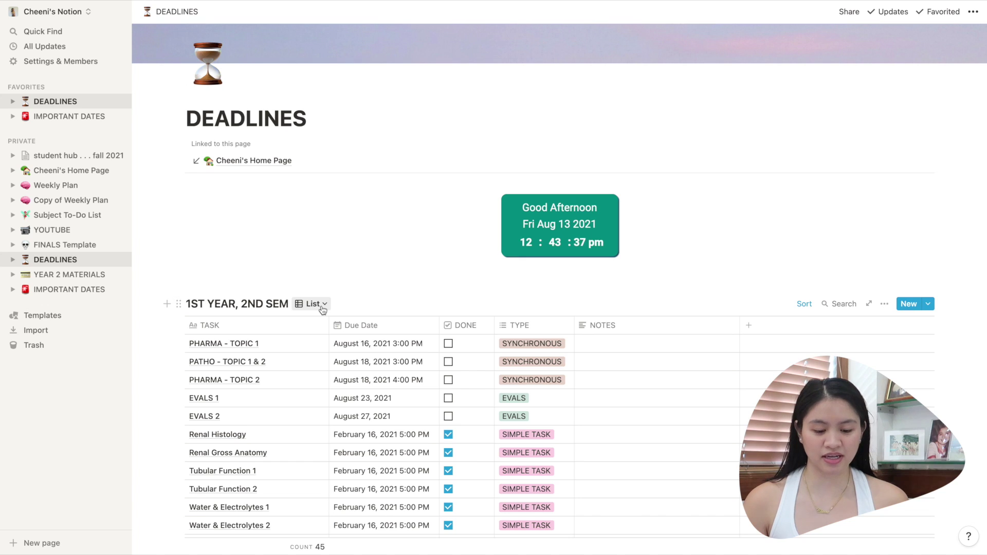
- Show the 1ST YEAR, 2ND SEM deadlines in Calendar view, advance to June, and start adding a view
{"action": "left_click", "coordinate": [321, 305]}
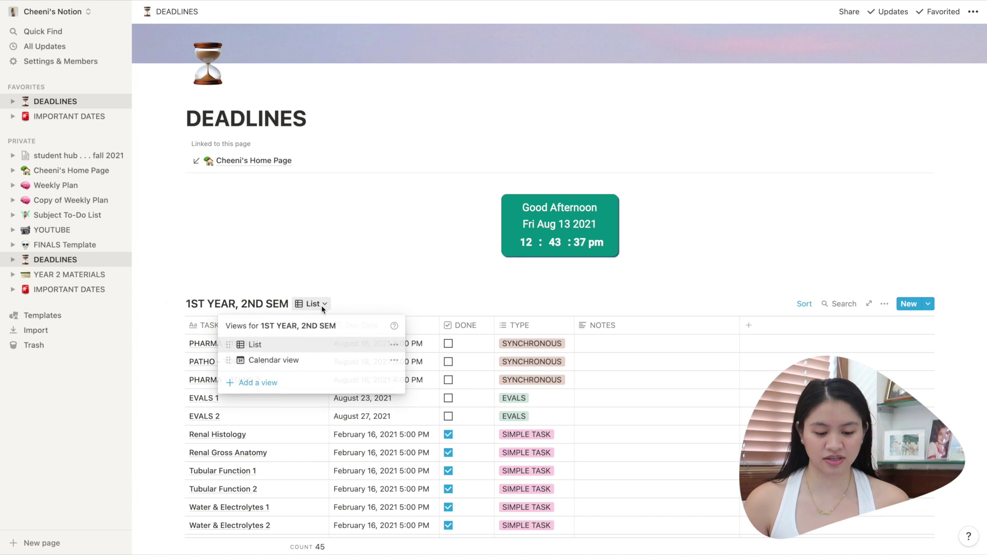
{"action": "left_click", "coordinate": [314, 360]}
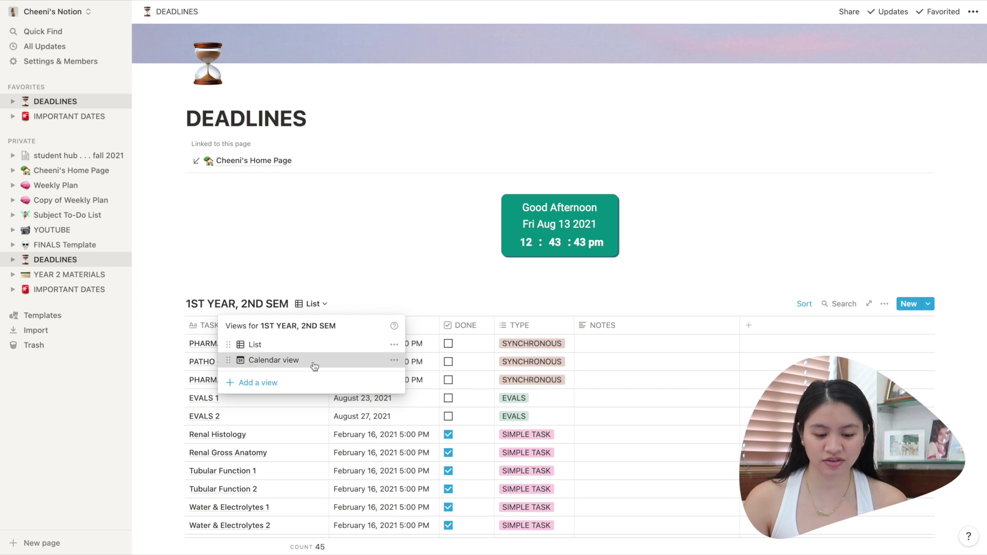
{"action": "scroll", "coordinate": [314, 365], "scroll_direction": "down", "scroll_amount": 5}
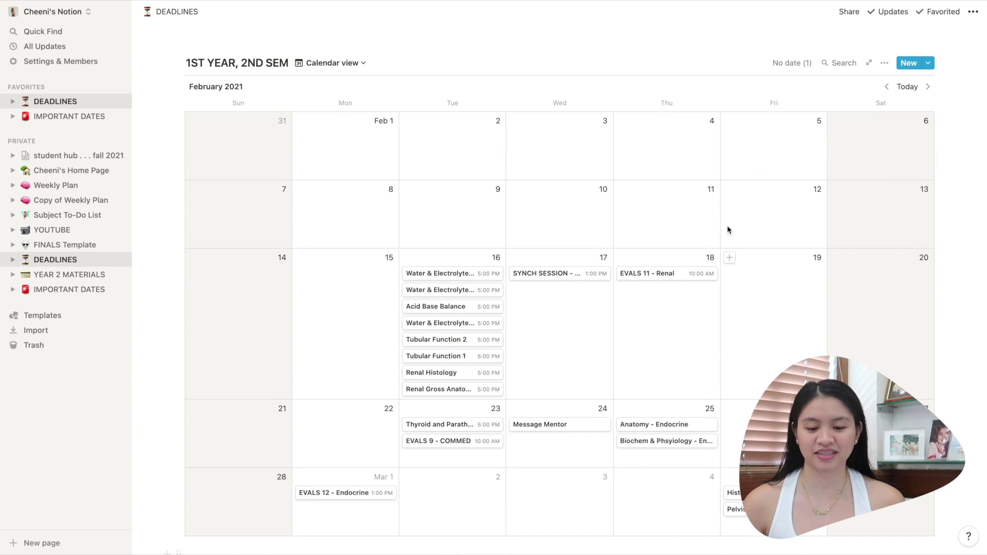
{"action": "scroll", "coordinate": [455, 195], "scroll_direction": "down", "scroll_amount": 2}
{"action": "scroll", "coordinate": [455, 197], "scroll_direction": "up", "scroll_amount": 3}
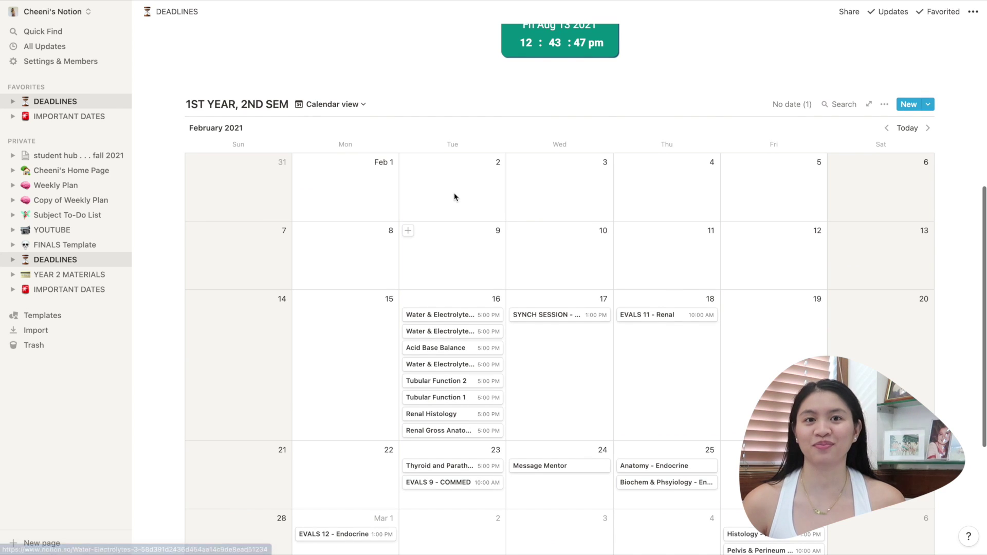
{"action": "scroll", "coordinate": [452, 203], "scroll_direction": "down", "scroll_amount": 3}
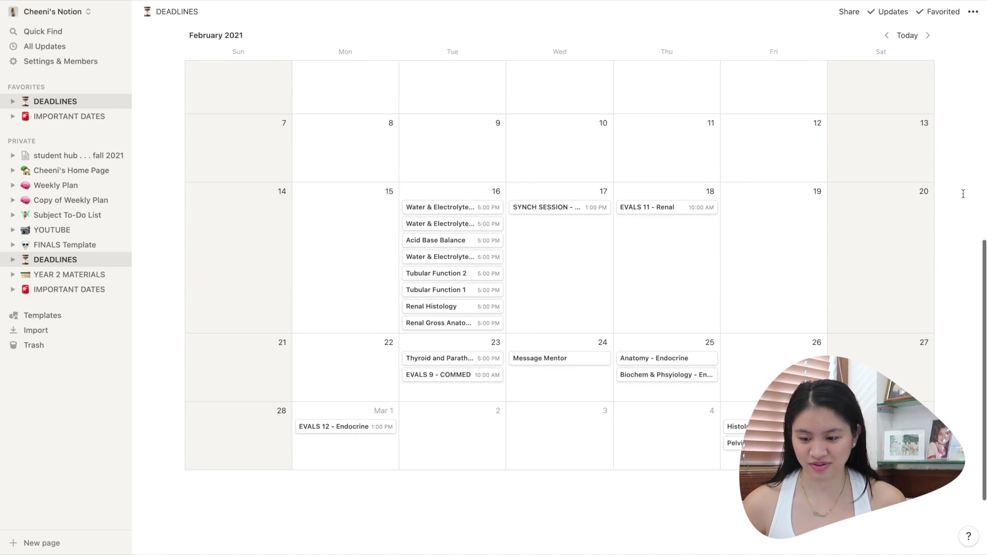
{"action": "scroll", "coordinate": [963, 194], "scroll_direction": "up", "scroll_amount": 3}
{"action": "left_click", "coordinate": [926, 125]}
{"action": "left_click", "coordinate": [926, 125]}
{"action": "left_click", "coordinate": [926, 125]}
{"action": "left_click", "coordinate": [926, 125]}
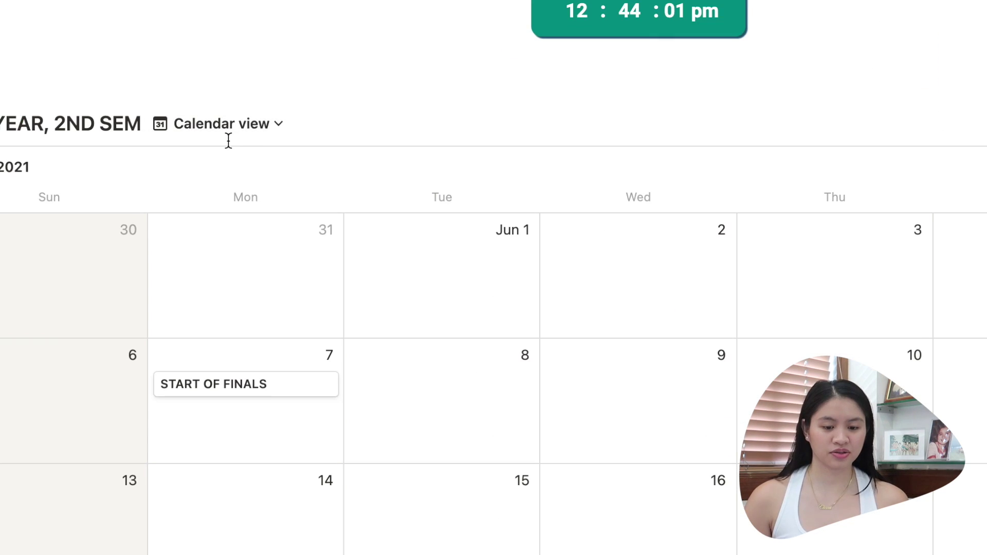
{"action": "left_click", "coordinate": [336, 100]}
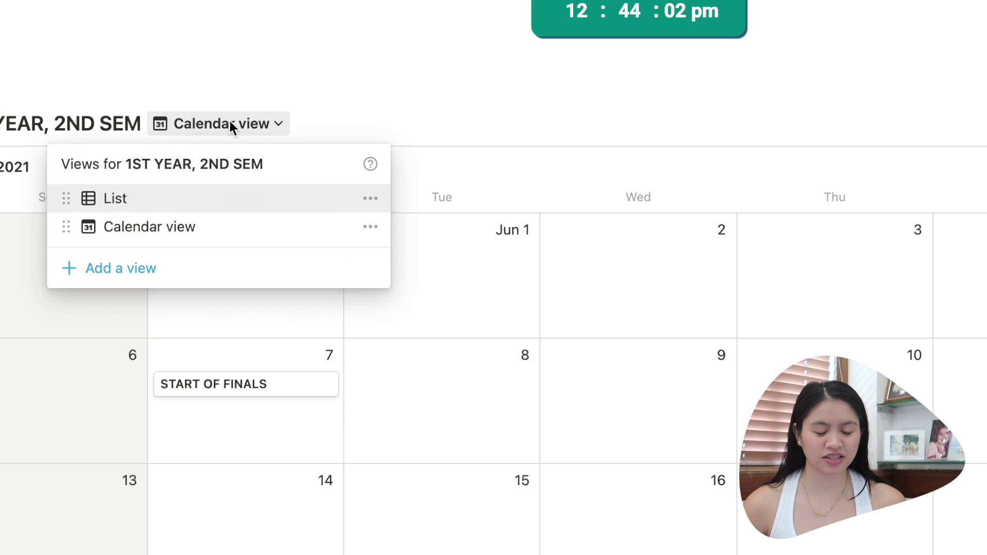
{"action": "left_click", "coordinate": [159, 278]}
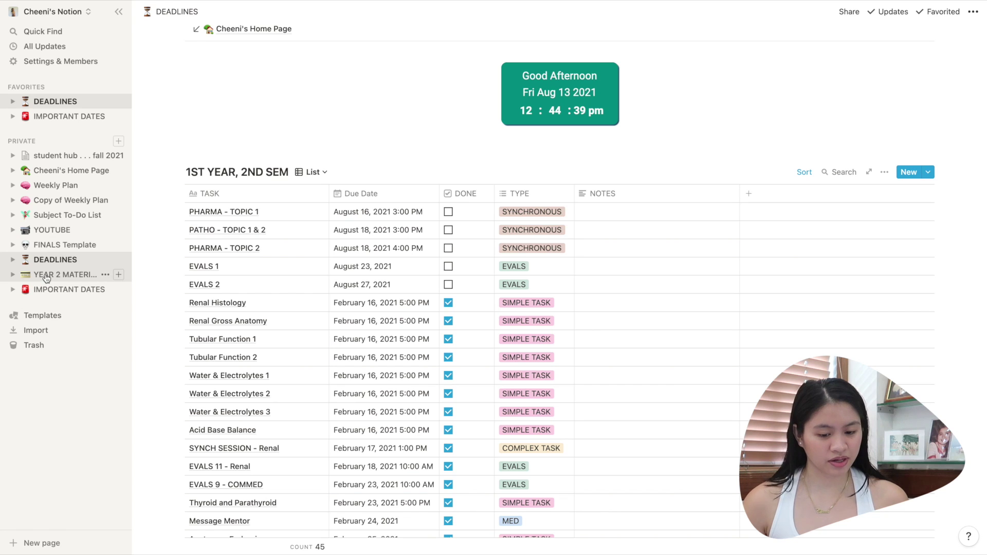
- Open YEAR 2 MATERIALS, preview the Education Simple Budget template, and choose Use this template
{"action": "left_click", "coordinate": [46, 275]}
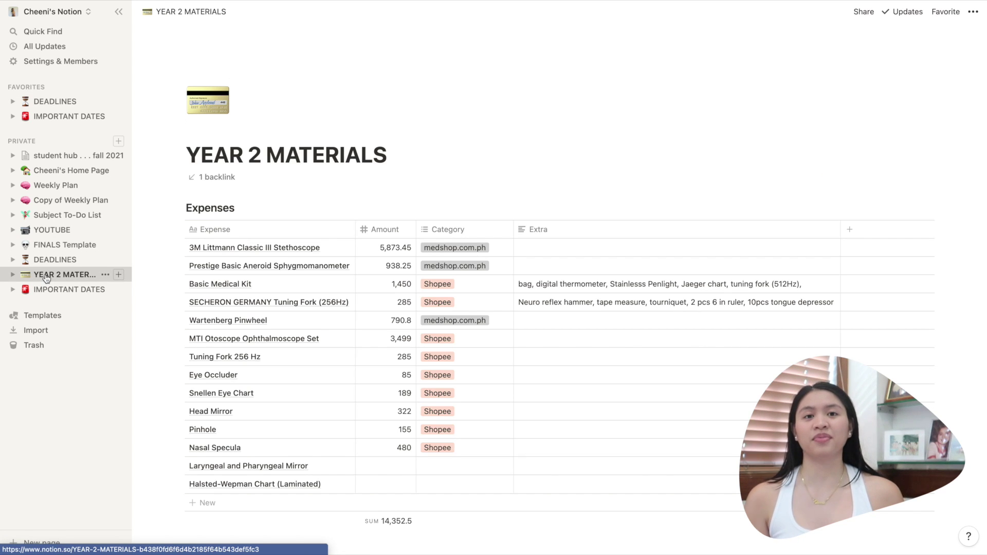
{"action": "scroll", "coordinate": [254, 232], "scroll_direction": "down", "scroll_amount": 1}
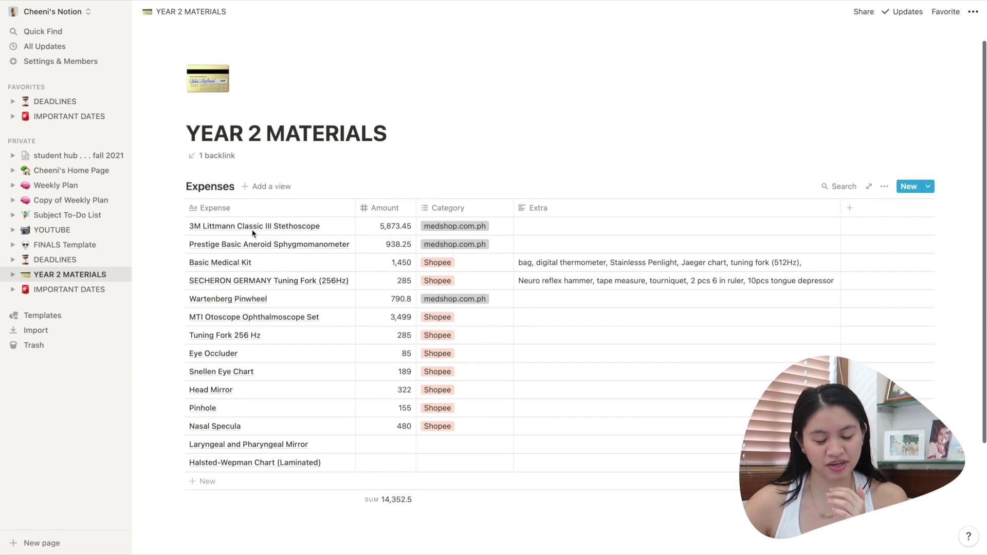
{"action": "scroll", "coordinate": [346, 234], "scroll_direction": "up", "scroll_amount": 1}
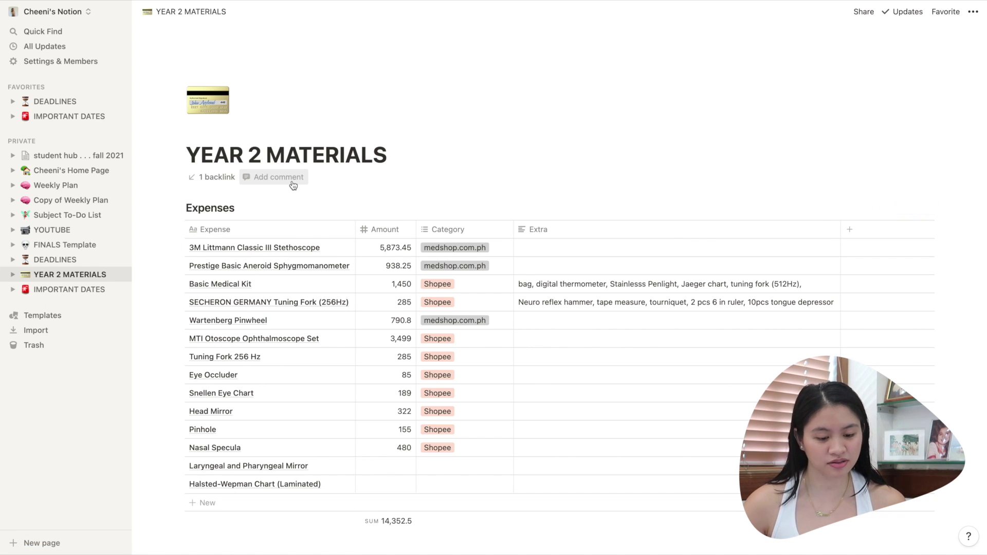
{"action": "scroll", "coordinate": [308, 257], "scroll_direction": "down", "scroll_amount": 4}
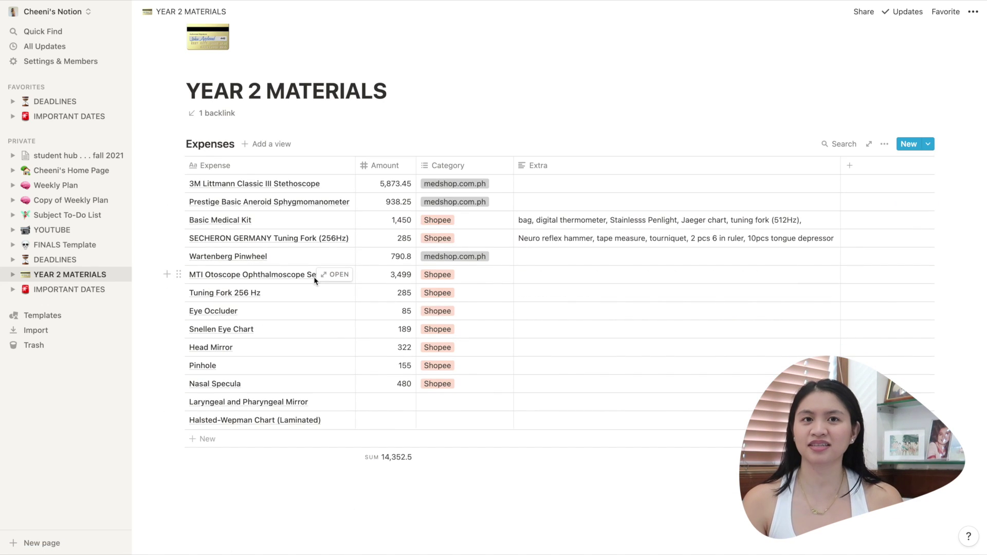
{"action": "left_click", "coordinate": [61, 315]}
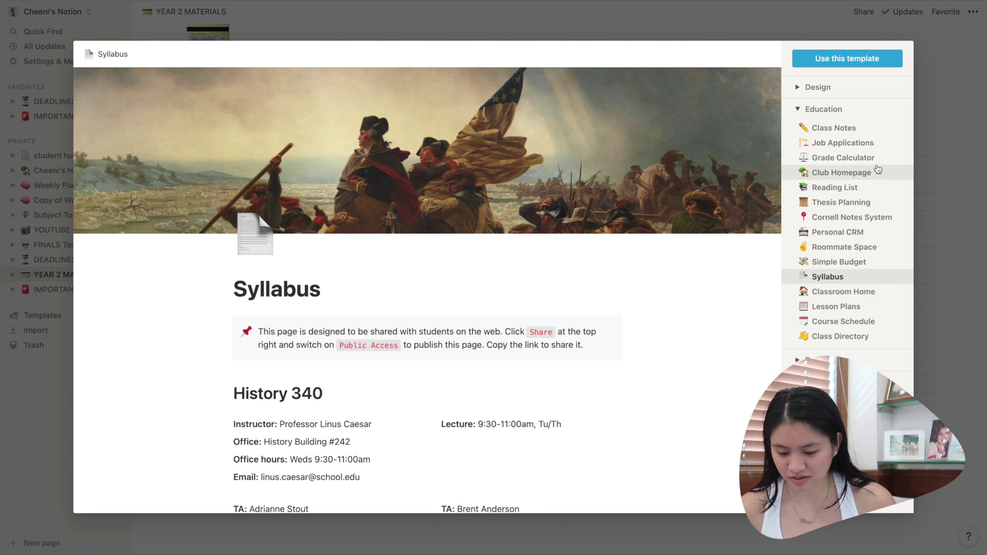
{"action": "left_click", "coordinate": [854, 265]}
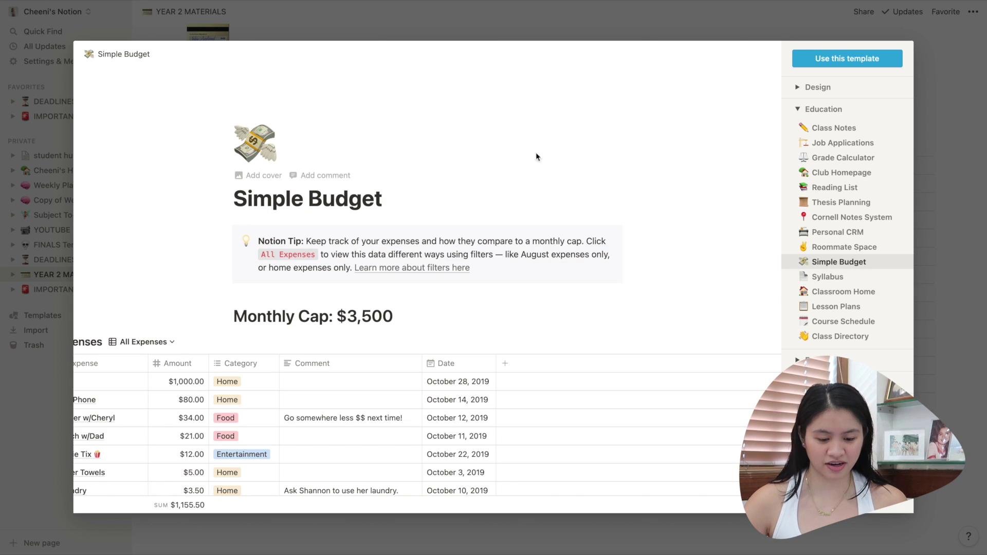
{"action": "scroll", "coordinate": [488, 295], "scroll_direction": "down", "scroll_amount": 5}
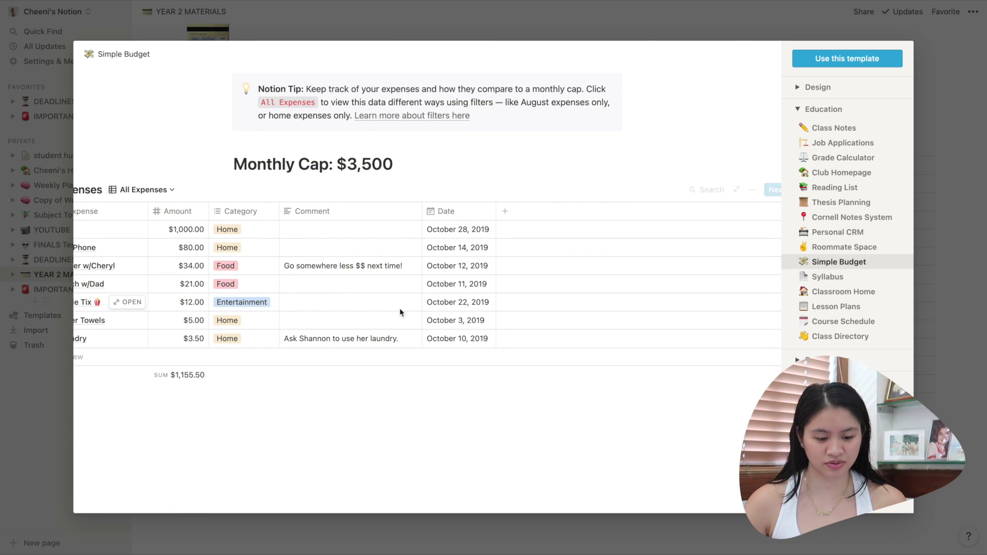
{"action": "scroll", "coordinate": [228, 315], "scroll_direction": "up", "scroll_amount": 3}
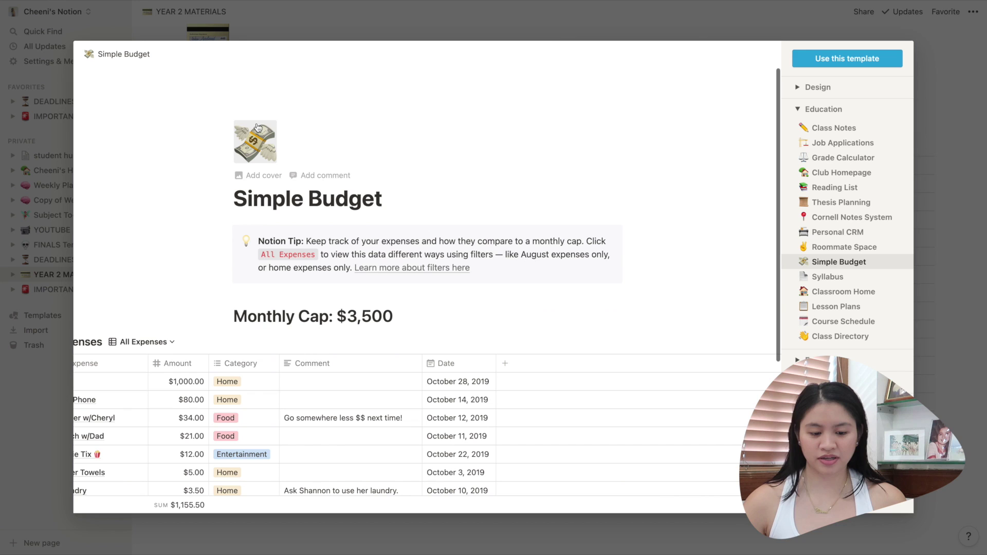
{"action": "scroll", "coordinate": [277, 281], "scroll_direction": "down", "scroll_amount": 3}
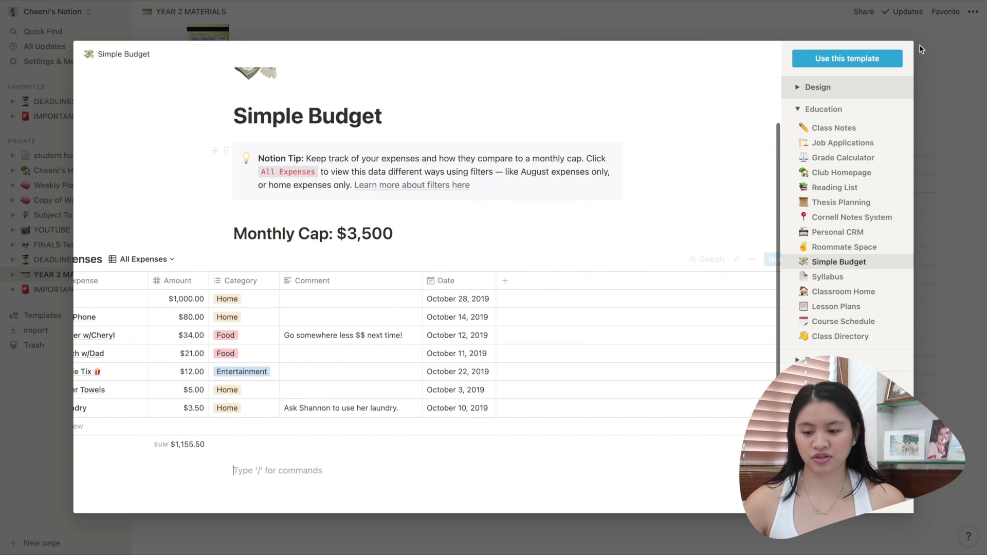
{"action": "left_click", "coordinate": [850, 58]}
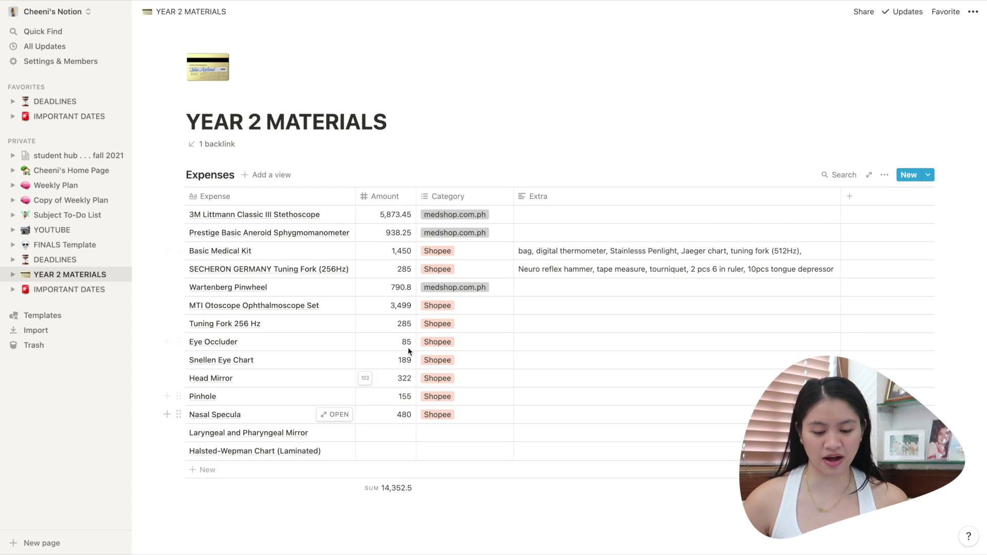
- Edit the Laryngeal and Pharyngeal Mirror's amount in the Expenses table
{"action": "scroll", "coordinate": [381, 367], "scroll_direction": "down", "scroll_amount": 3}
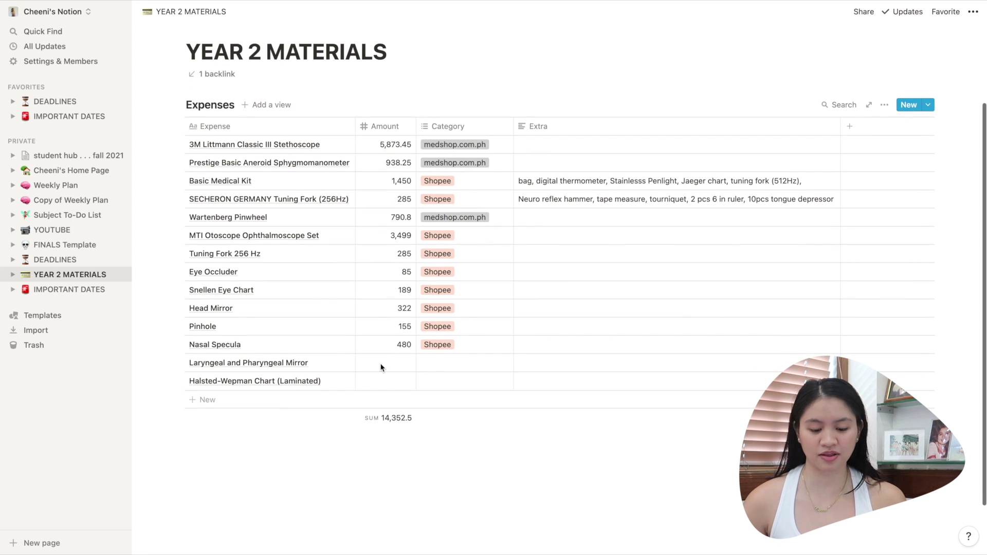
{"action": "scroll", "coordinate": [396, 408], "scroll_direction": "down", "scroll_amount": 1}
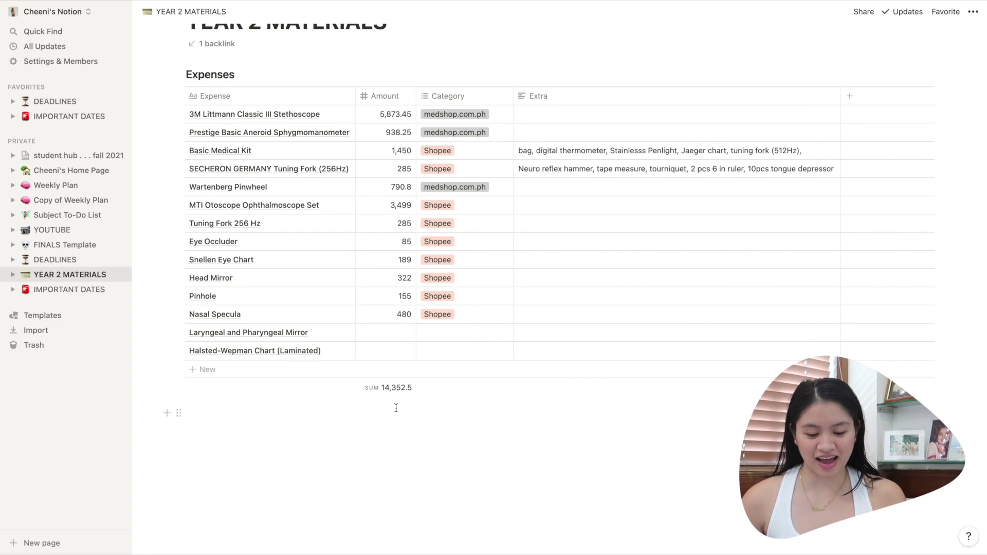
{"action": "left_click", "coordinate": [399, 333]}
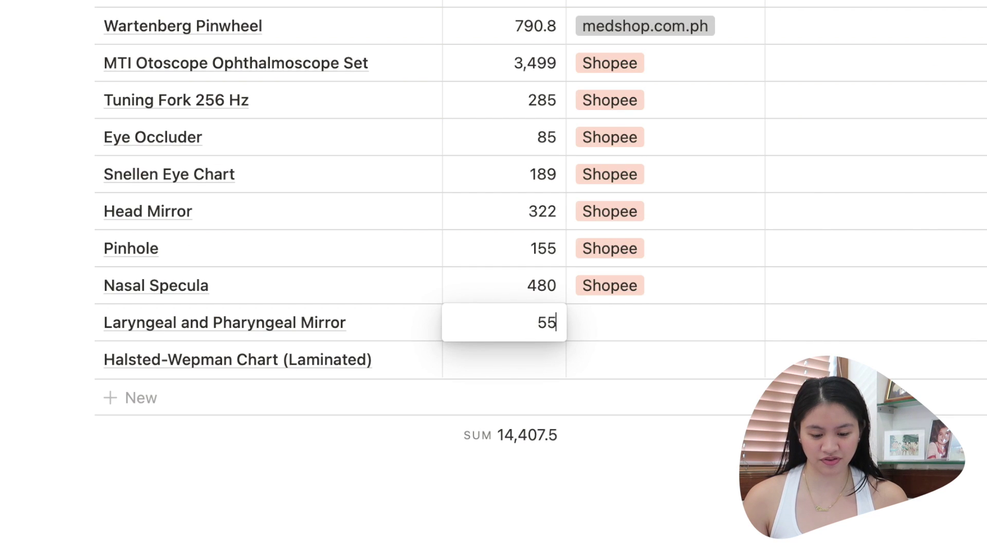
{"action": "key", "text": "Return"}
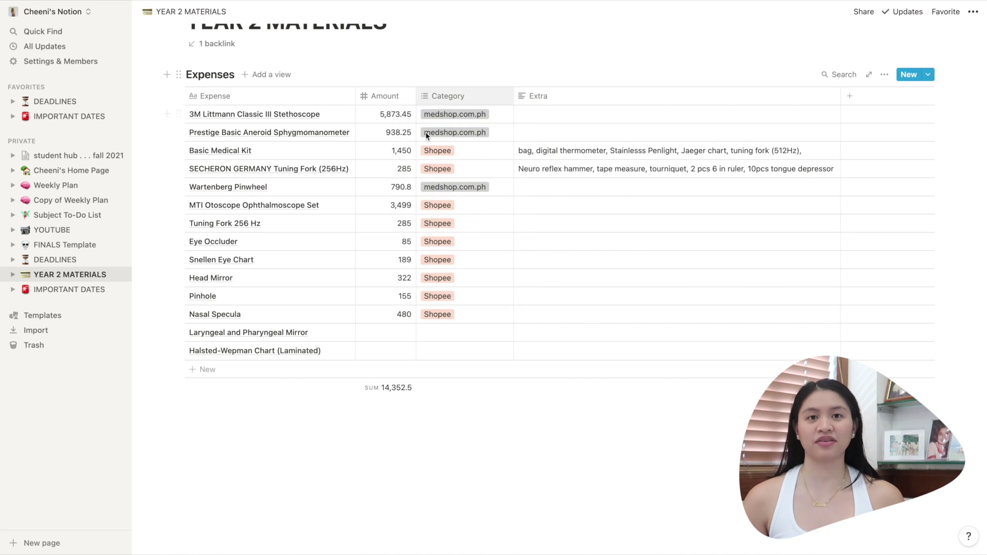
- Review the Category column options, leaving SECHERON's category as Shopee
{"action": "left_click", "coordinate": [465, 98]}
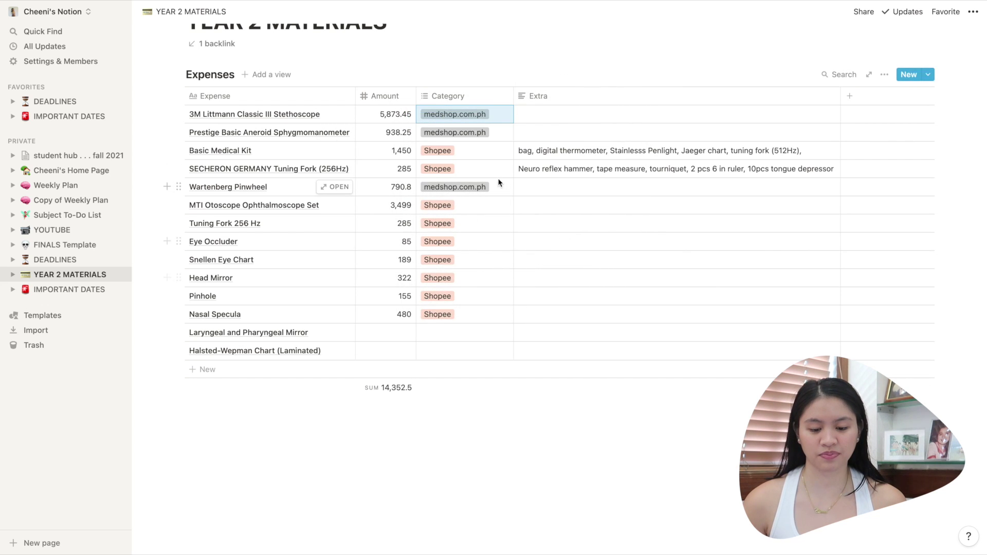
{"action": "left_click", "coordinate": [484, 166]}
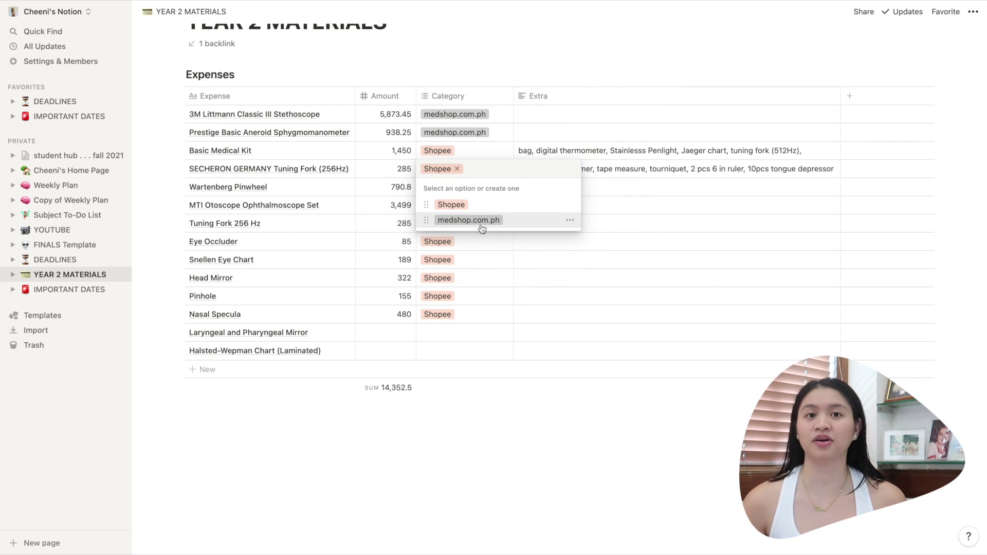
{"action": "left_click", "coordinate": [497, 409]}
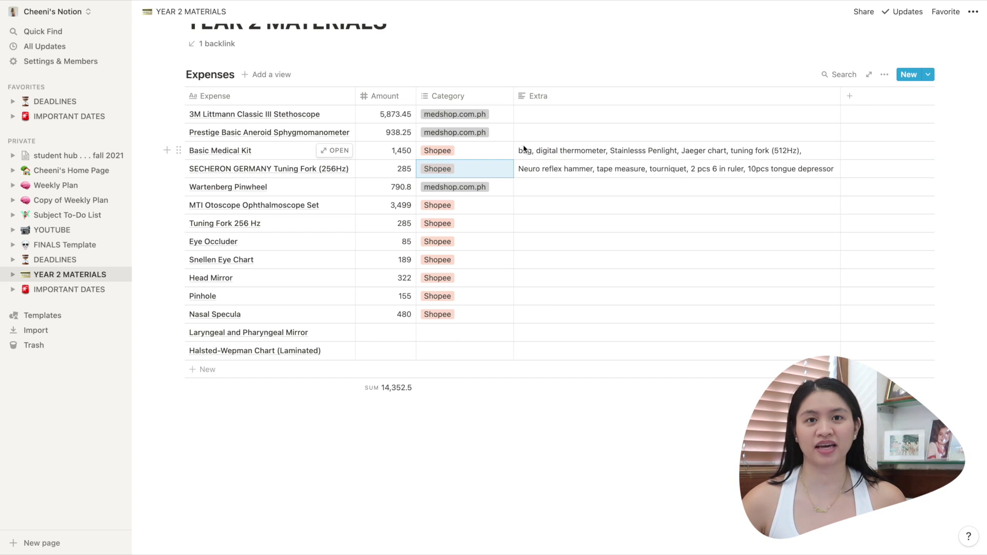
{"action": "scroll", "coordinate": [565, 155], "scroll_direction": "down", "scroll_amount": 1}
{"action": "left_click", "coordinate": [71, 171]}
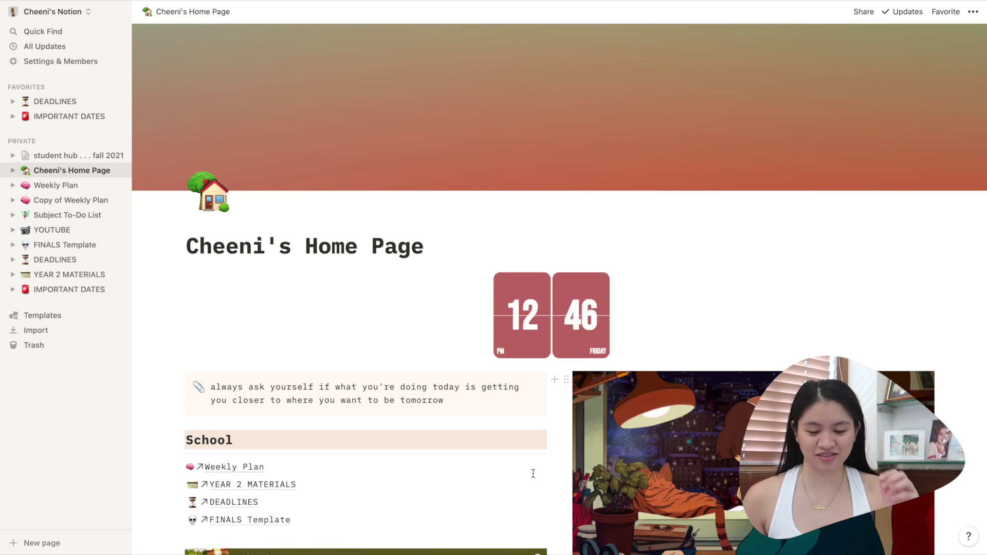
- Scroll through Cheeni's Home Page and collapse the sidebar so the page fills the window
{"action": "scroll", "coordinate": [532, 473], "scroll_direction": "down", "scroll_amount": 3}
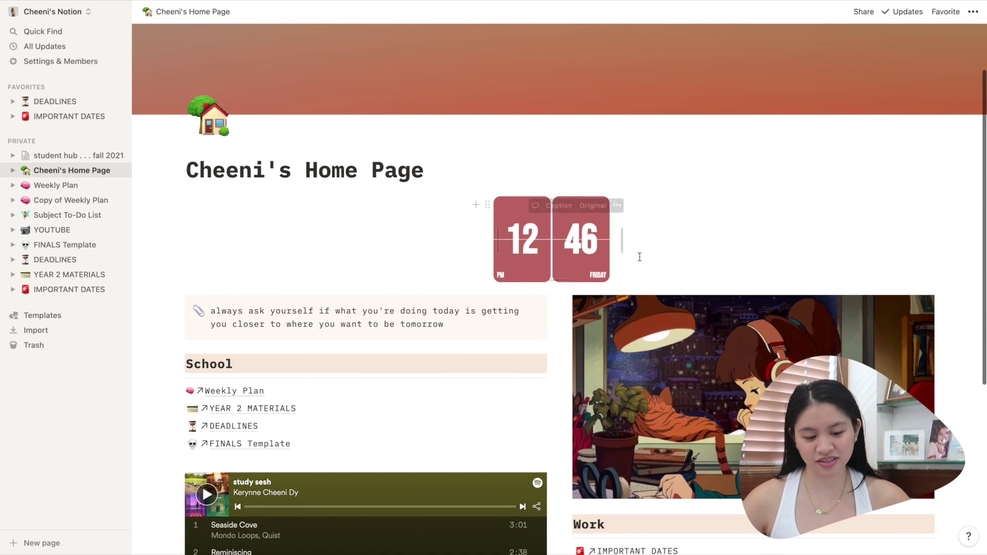
{"action": "scroll", "coordinate": [543, 184], "scroll_direction": "down", "scroll_amount": 4}
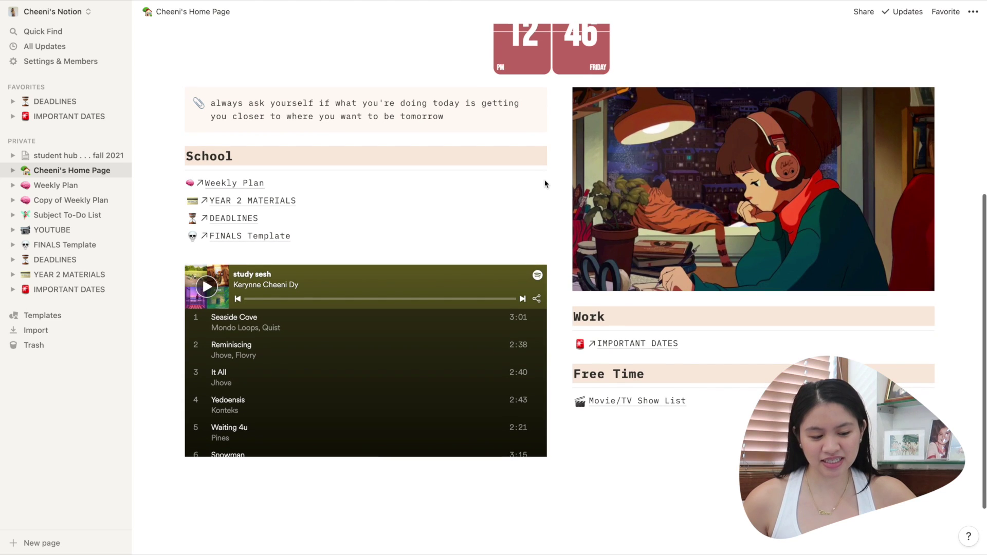
{"action": "scroll", "coordinate": [545, 184], "scroll_direction": "up", "scroll_amount": 4}
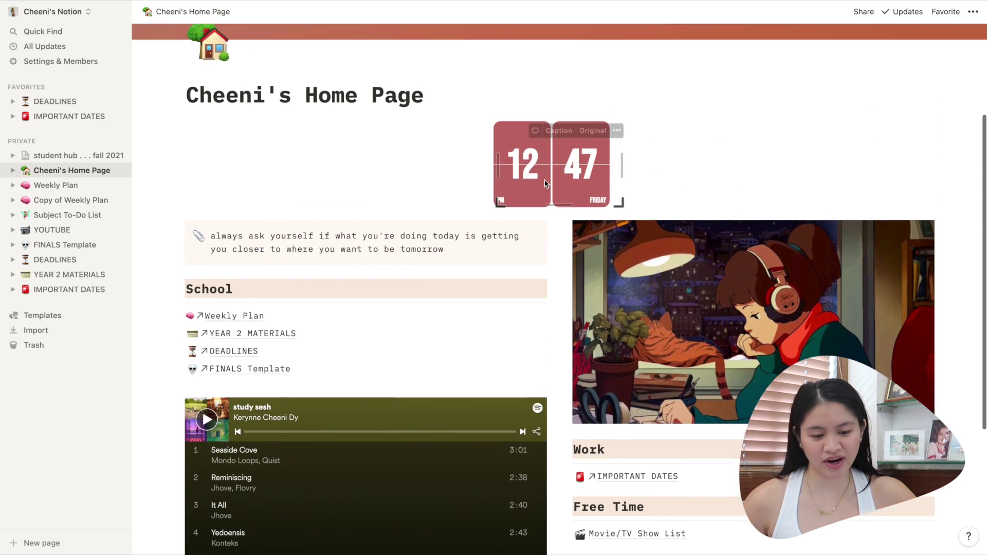
{"action": "scroll", "coordinate": [355, 119], "scroll_direction": "down", "scroll_amount": 1}
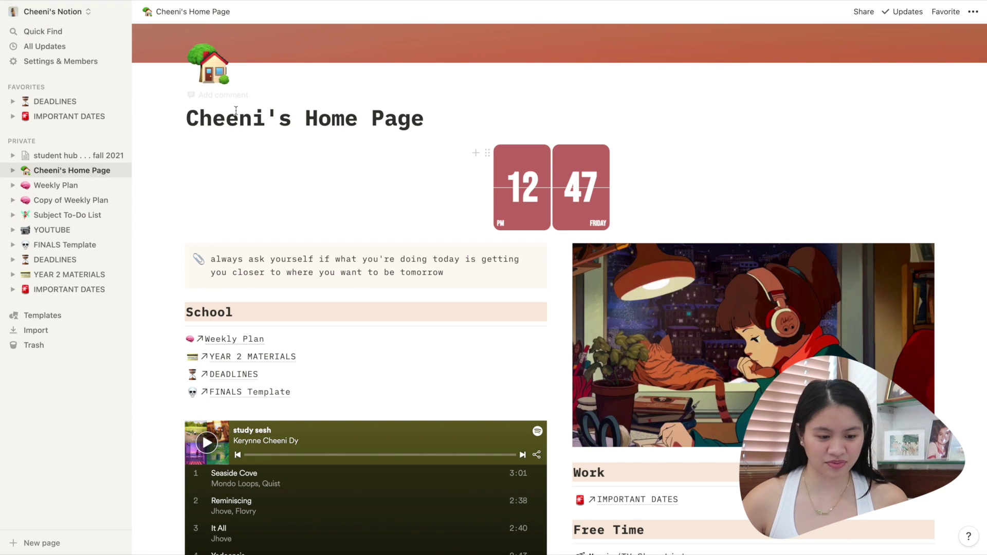
{"action": "left_click", "coordinate": [119, 11]}
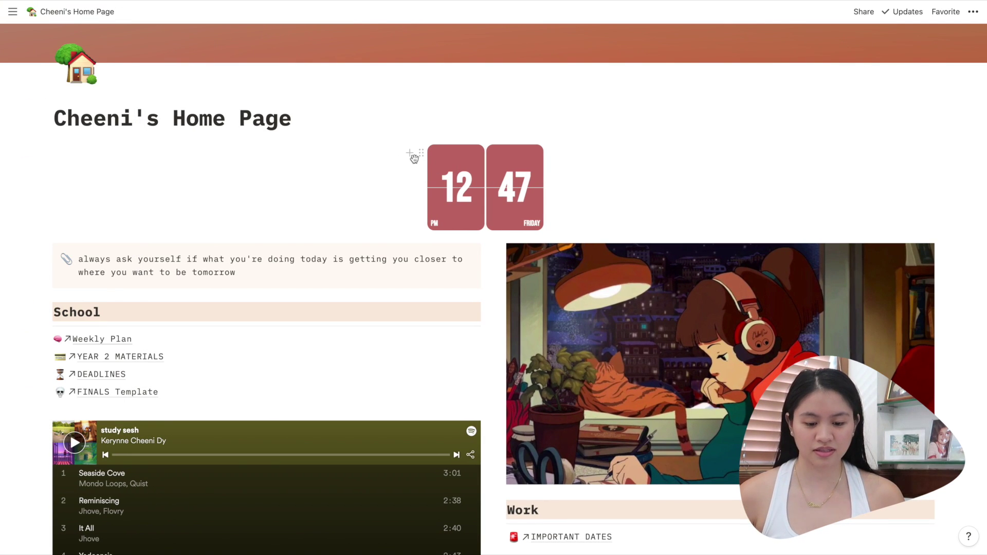
{"action": "left_click", "coordinate": [408, 154]}
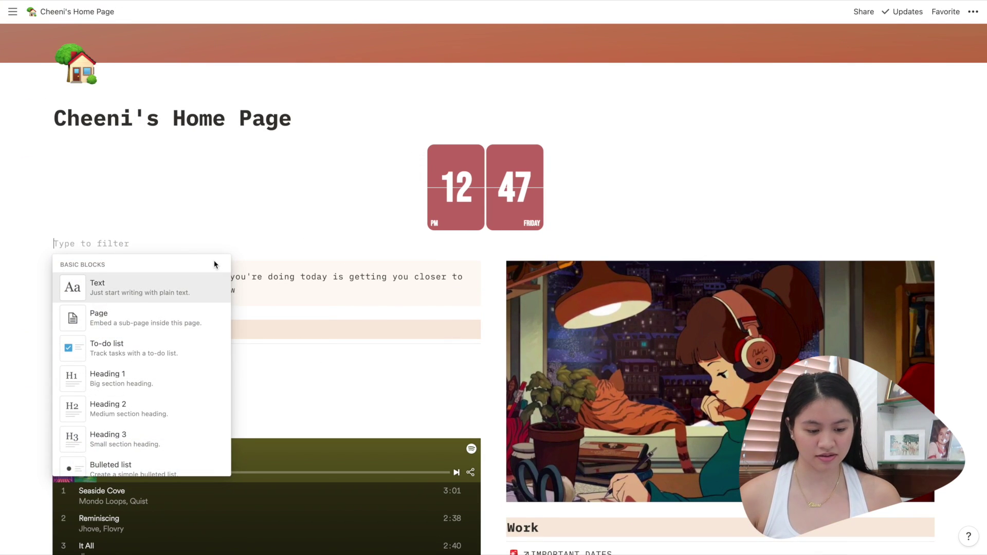
{"action": "left_click", "coordinate": [141, 232]}
{"action": "type", "text": "/embed"}
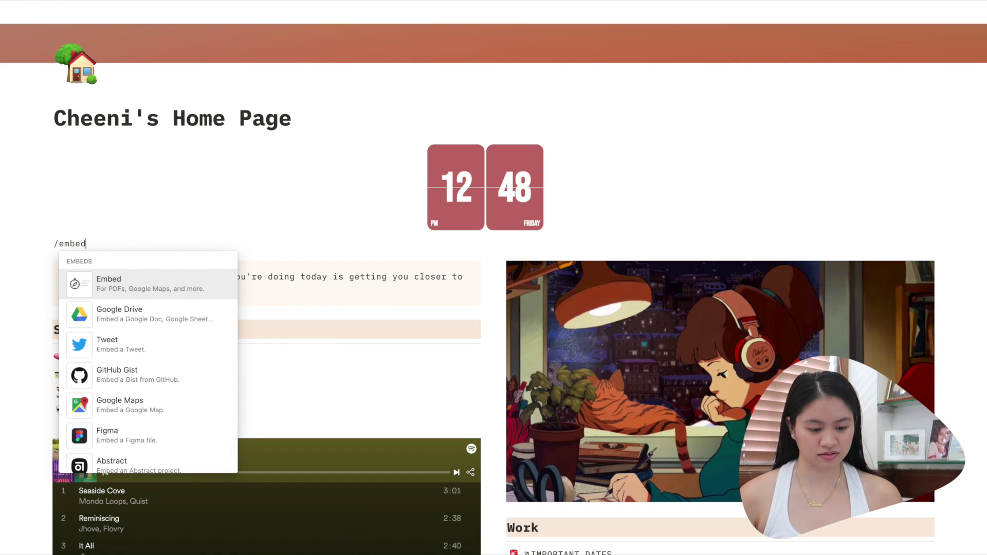
{"action": "left_click", "coordinate": [133, 283]}
{"action": "key", "text": "ctrl+v"}
{"action": "left_click", "coordinate": [467, 329]}
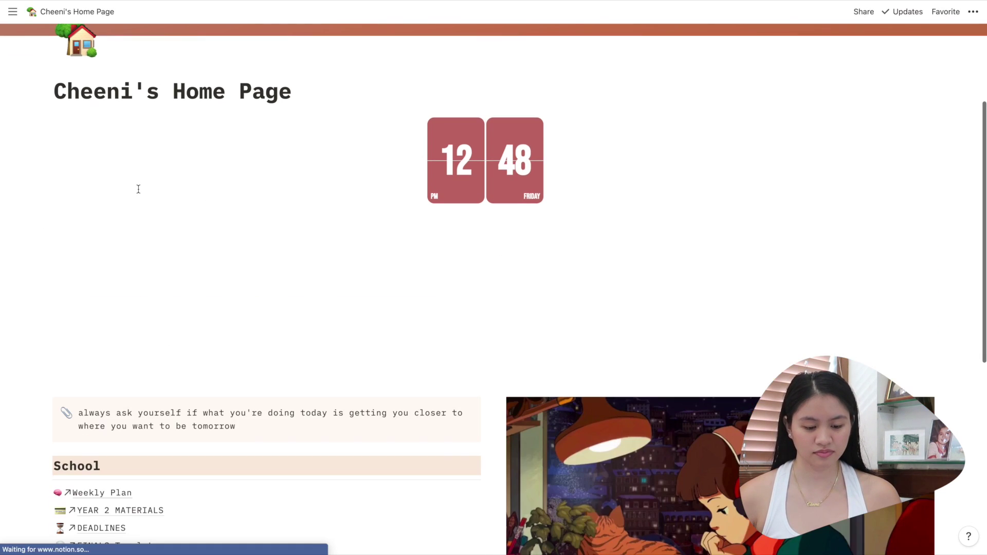
{"action": "scroll", "coordinate": [138, 189], "scroll_direction": "down", "scroll_amount": 1}
{"action": "left_click_drag", "start_coordinate": [599, 352], "coordinate": [529, 277]}
{"action": "key", "text": "ctrl+z"}
{"action": "key", "text": "ctrl+z"}
{"action": "key", "text": "ctrl+z"}
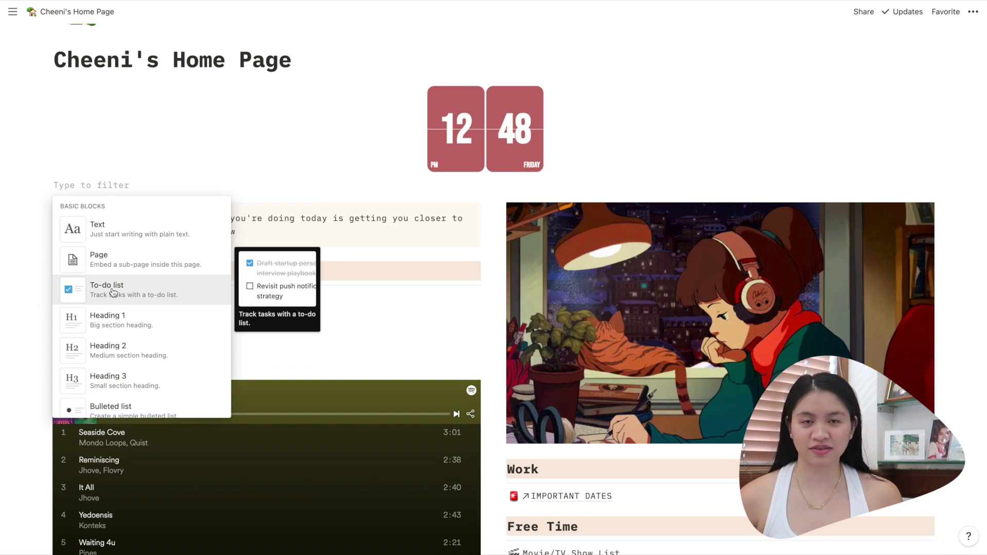
{"action": "left_click", "coordinate": [54, 183]}
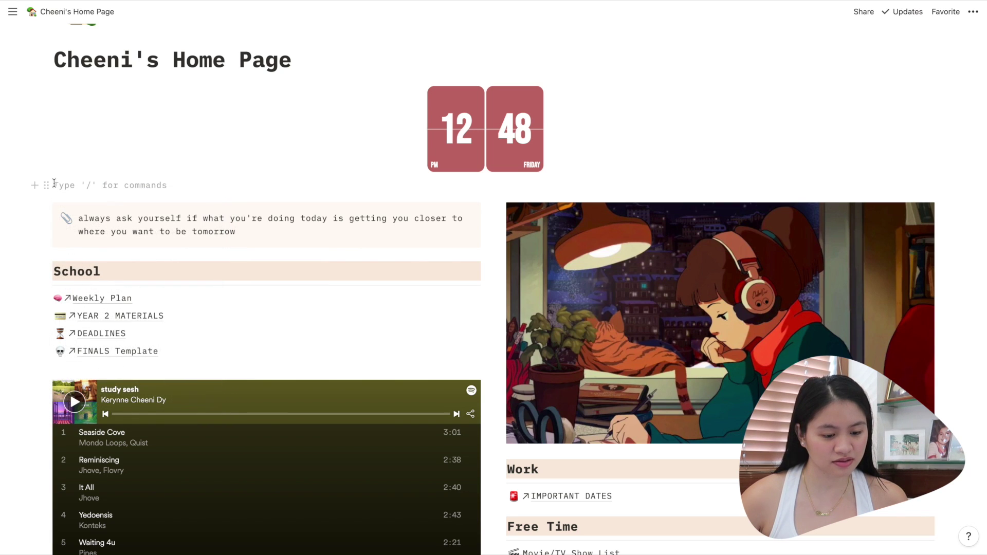
{"action": "left_click", "coordinate": [35, 185]}
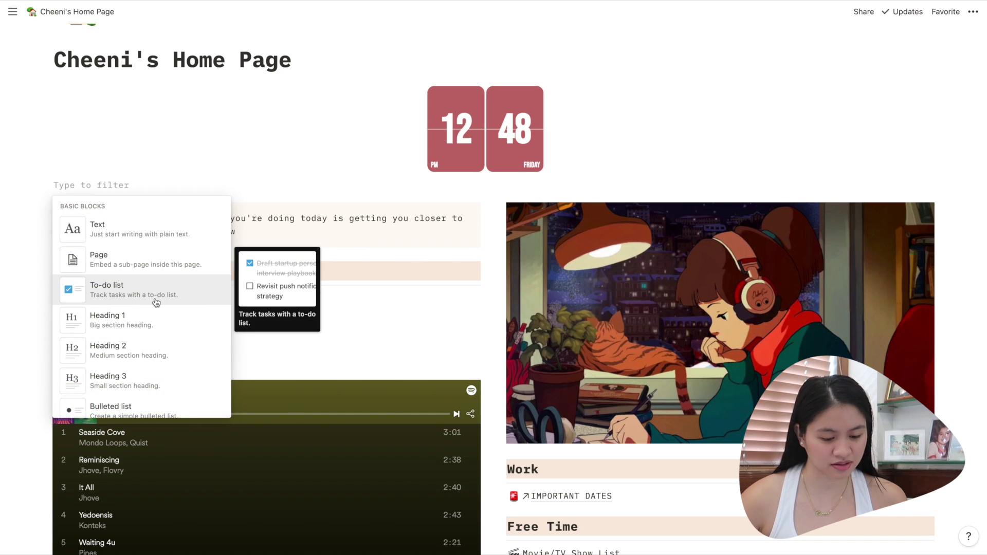
{"action": "scroll", "coordinate": [156, 298], "scroll_direction": "down", "scroll_amount": 2}
{"action": "scroll", "coordinate": [156, 303], "scroll_direction": "down", "scroll_amount": 5}
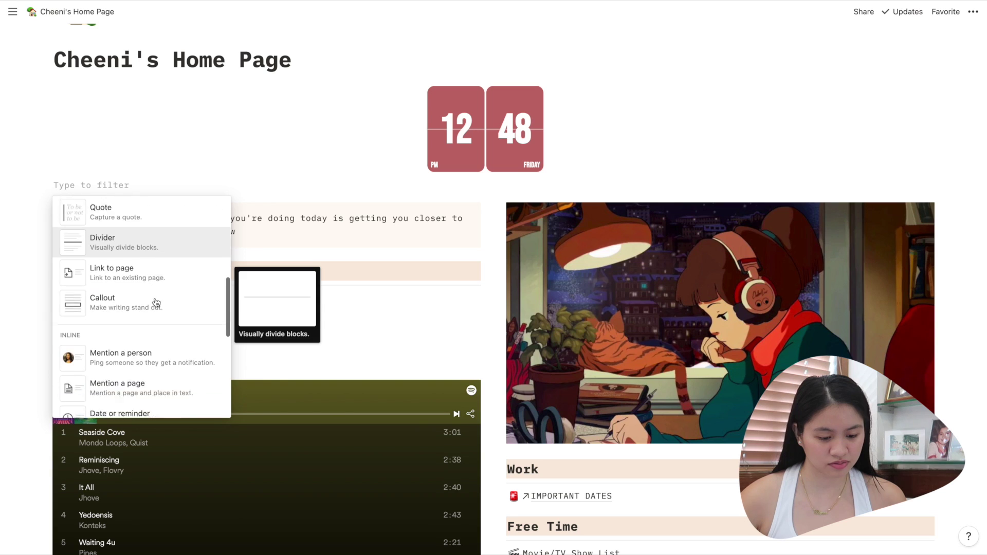
{"action": "scroll", "coordinate": [156, 302], "scroll_direction": "down", "scroll_amount": 6}
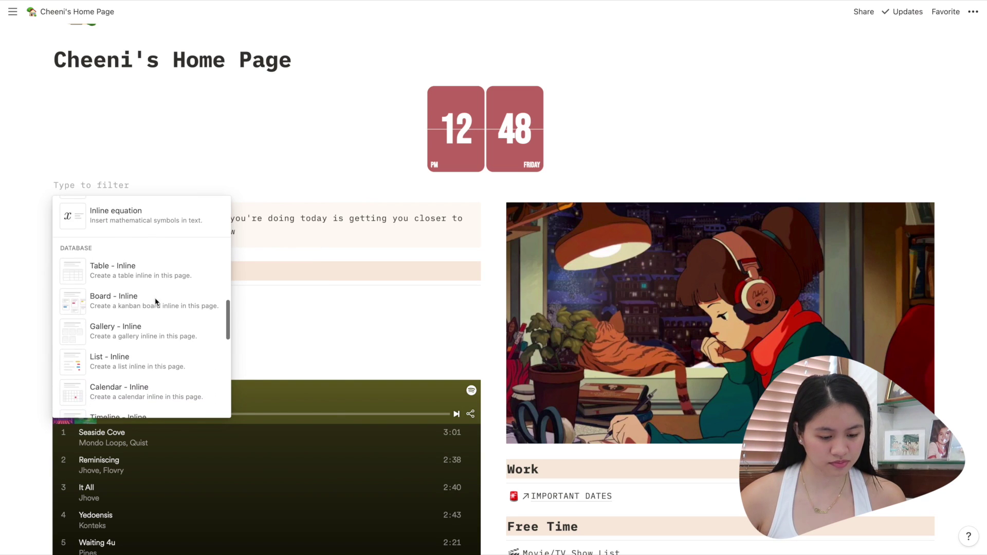
{"action": "scroll", "coordinate": [157, 302], "scroll_direction": "down", "scroll_amount": 8}
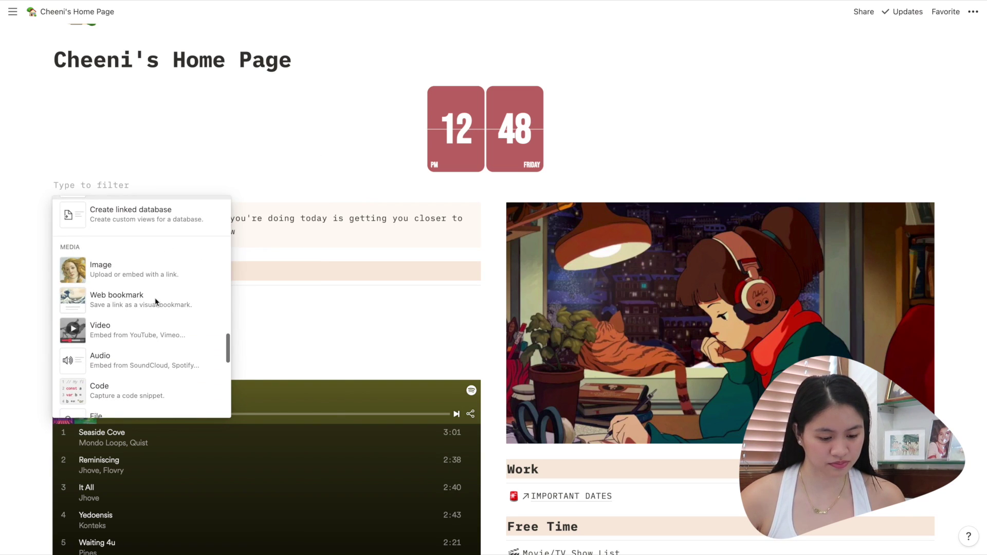
{"action": "scroll", "coordinate": [156, 303], "scroll_direction": "down", "scroll_amount": 8}
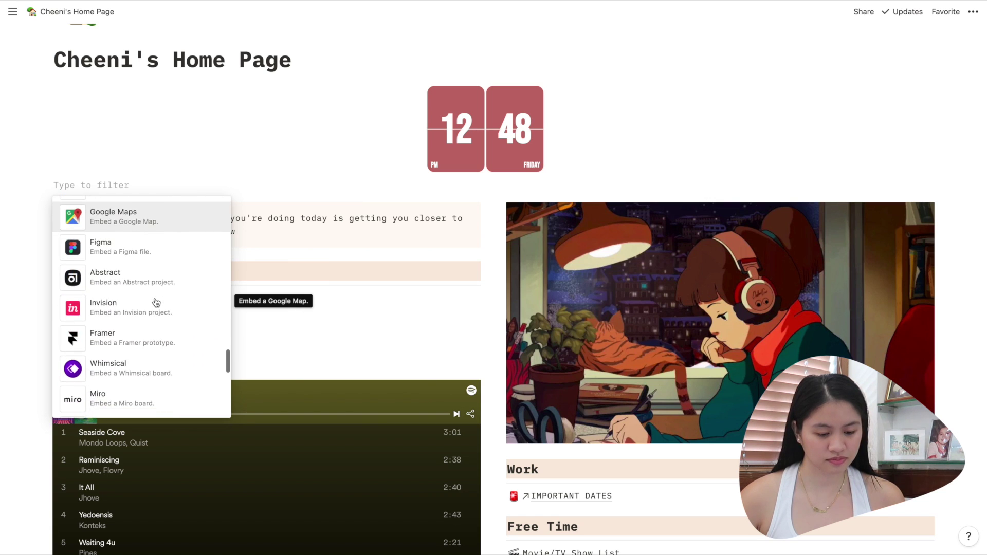
{"action": "scroll", "coordinate": [156, 303], "scroll_direction": "down", "scroll_amount": 6}
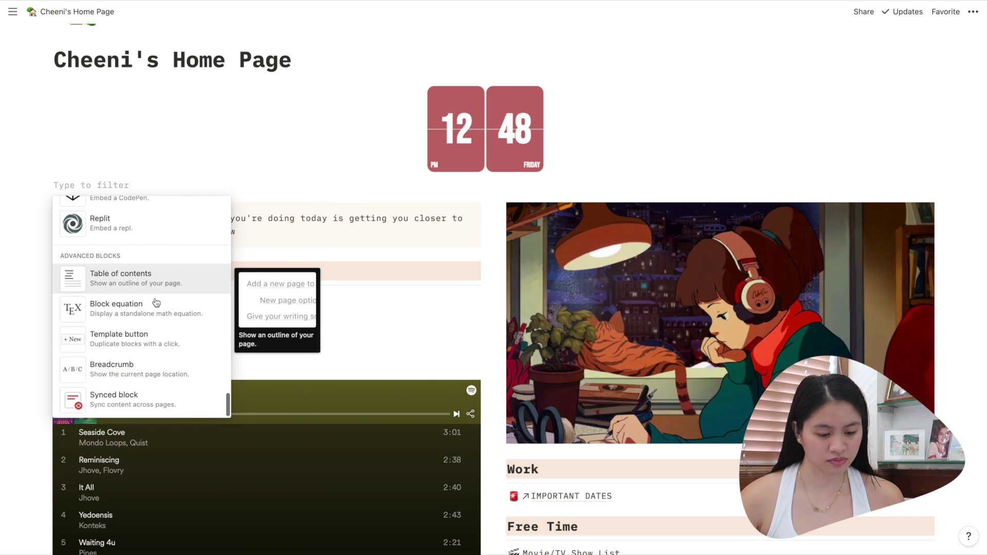
{"action": "key", "text": "Escape"}
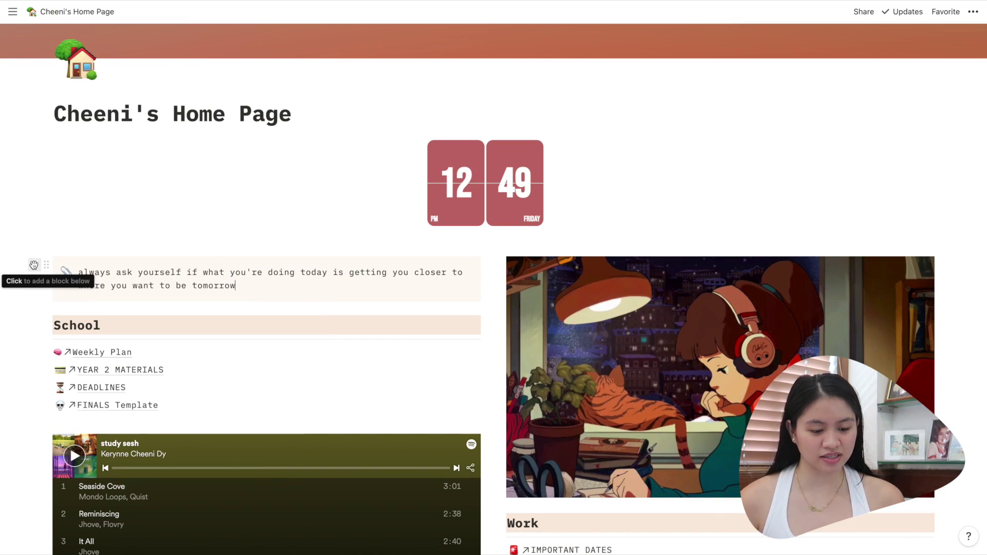
{"action": "left_click", "coordinate": [32, 265]}
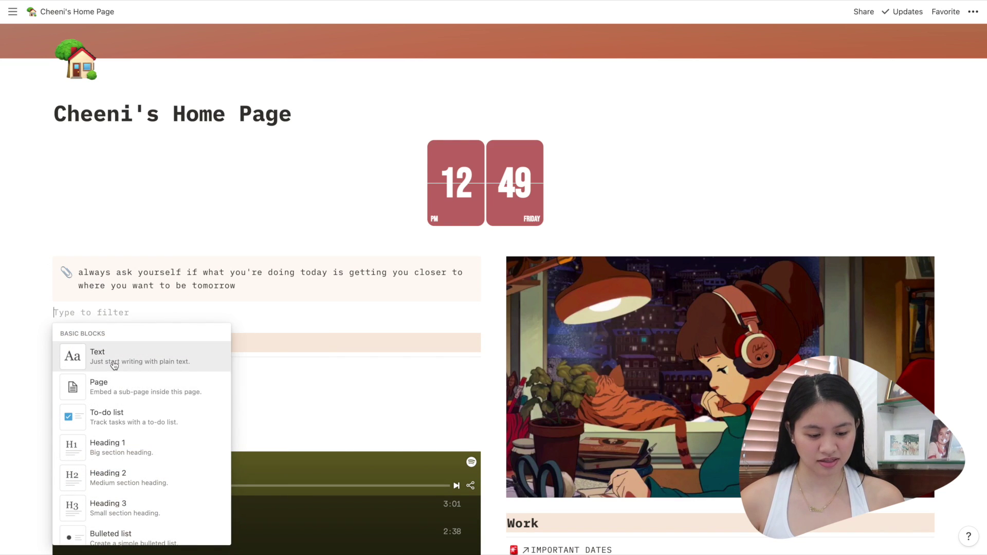
{"action": "scroll", "coordinate": [94, 408], "scroll_direction": "down", "scroll_amount": 3}
{"action": "scroll", "coordinate": [94, 408], "scroll_direction": "down", "scroll_amount": 7}
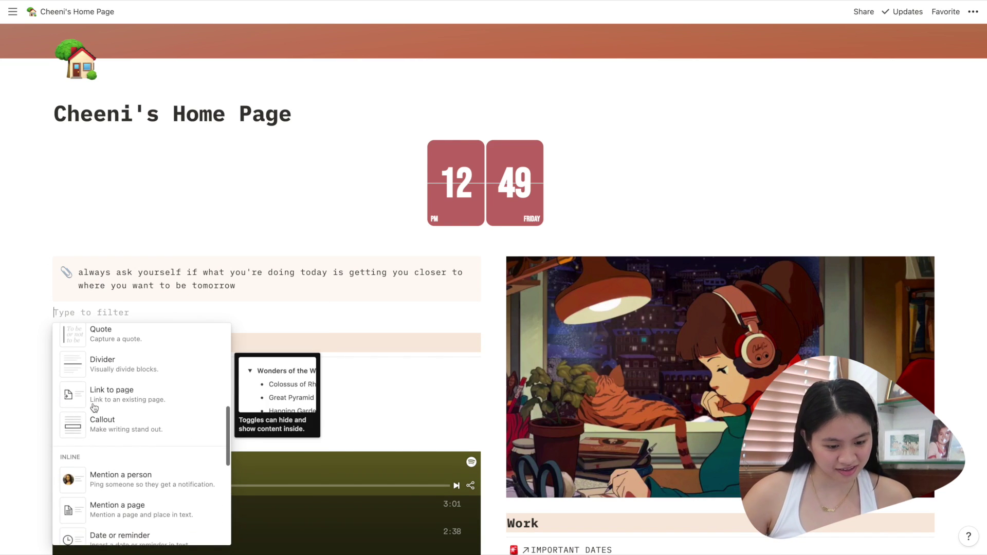
{"action": "scroll", "coordinate": [95, 411], "scroll_direction": "up", "scroll_amount": 2}
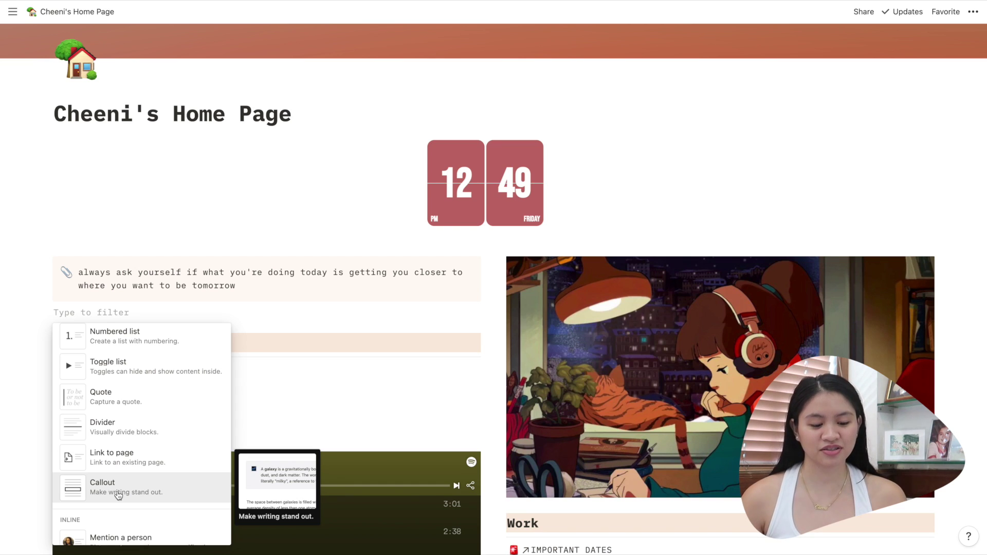
{"action": "left_click", "coordinate": [133, 408]}
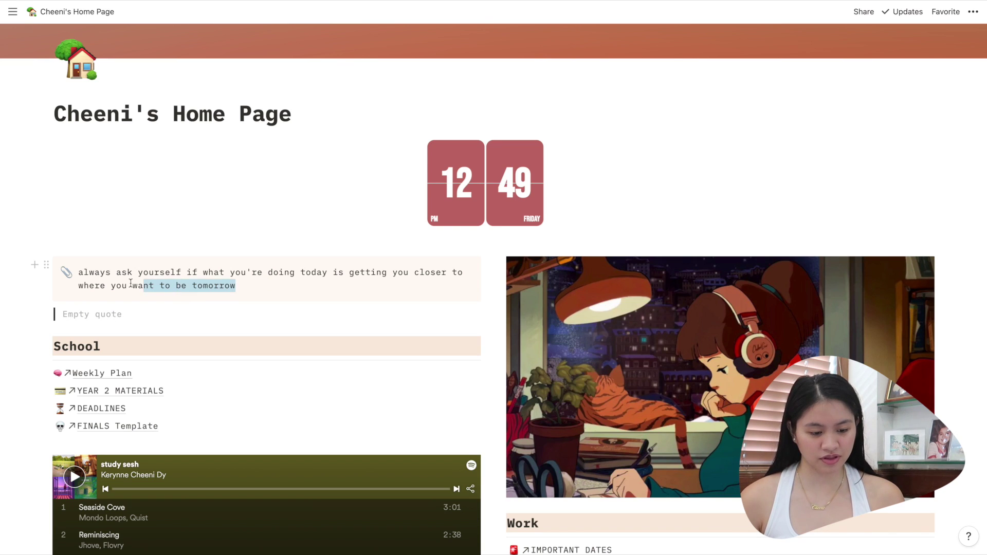
{"action": "left_click_drag", "start_coordinate": [131, 283], "coordinate": [86, 271]}
{"action": "key", "text": "ctrl+z"}
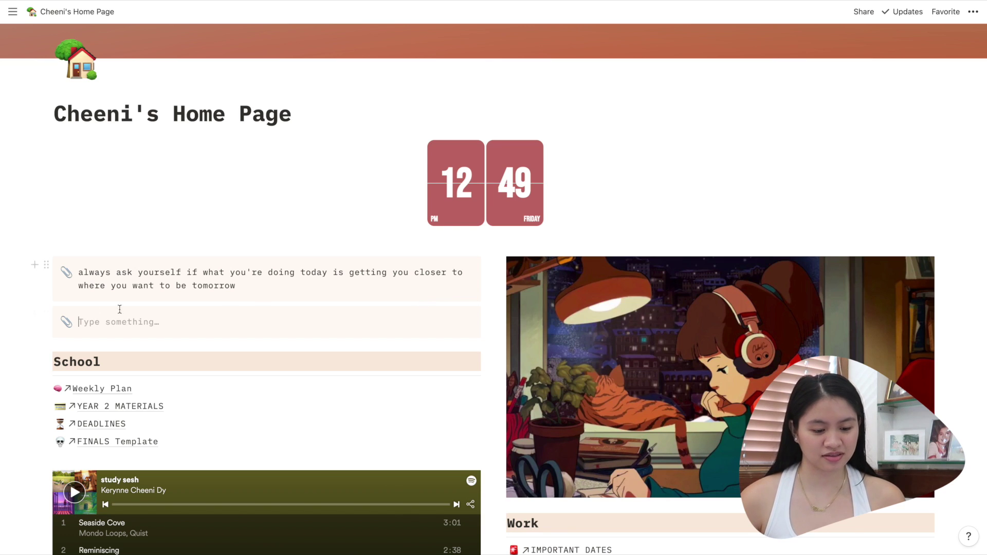
{"action": "left_click", "coordinate": [66, 323]}
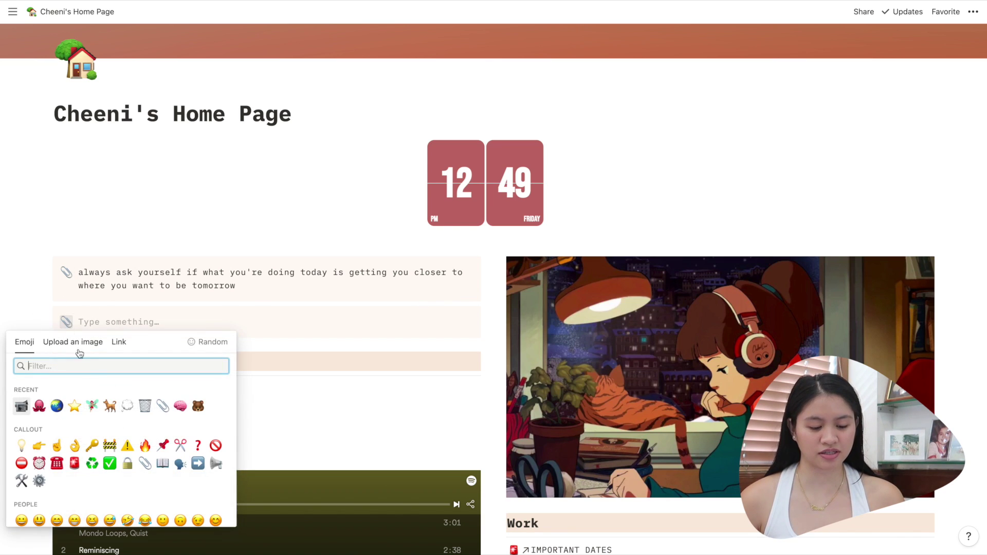
{"action": "left_click", "coordinate": [163, 411]}
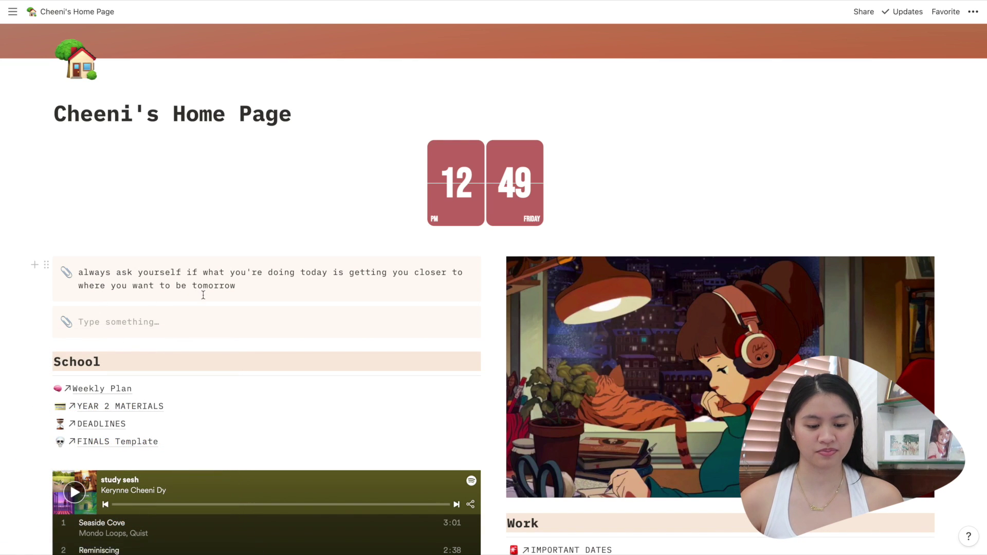
{"action": "key", "text": "ctrl+z"}
{"action": "key", "text": "ctrl+z"}
{"action": "key", "text": "BackSpace"}
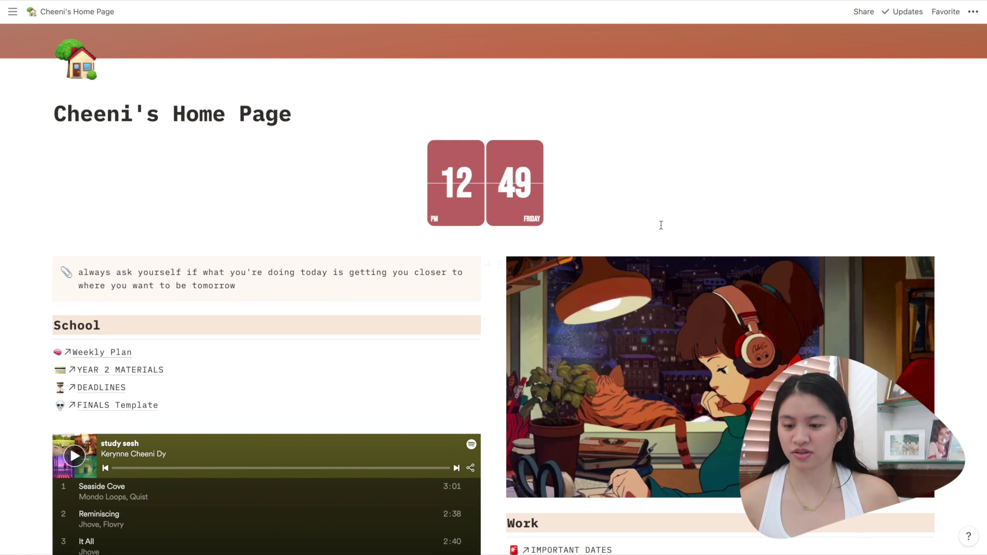
{"action": "scroll", "coordinate": [661, 225], "scroll_direction": "up", "scroll_amount": 3}
{"action": "scroll", "coordinate": [874, 183], "scroll_direction": "down", "scroll_amount": 2}
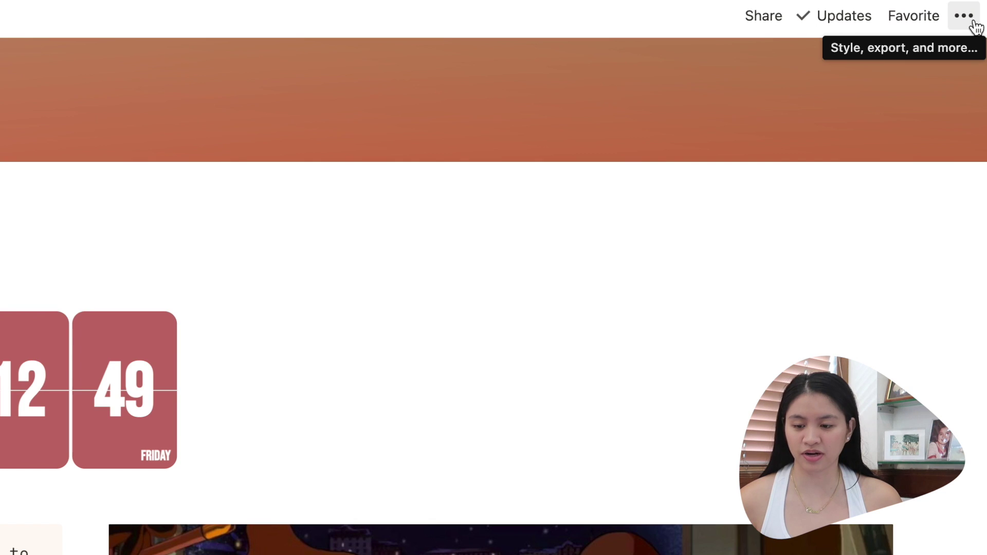
{"action": "left_click", "coordinate": [974, 23]}
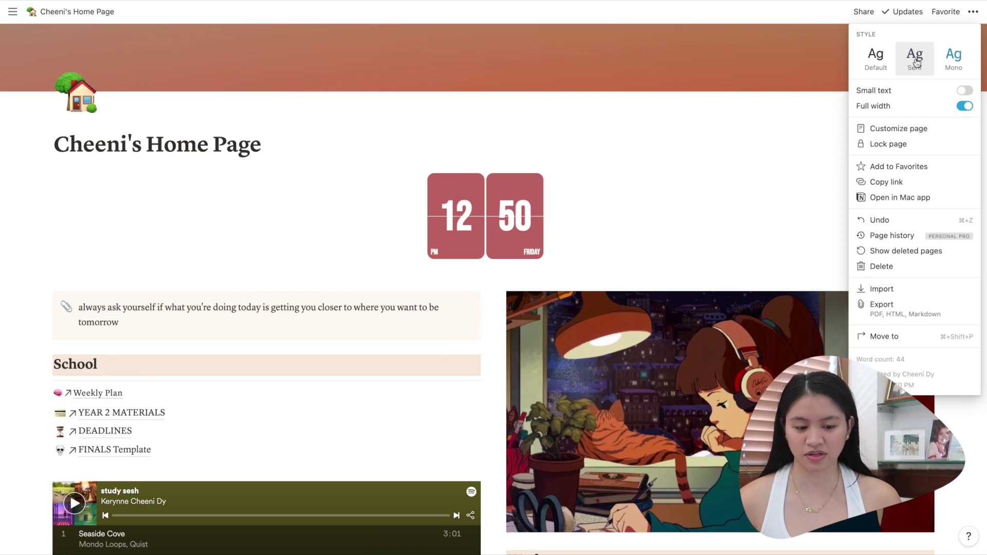
{"action": "left_click", "coordinate": [875, 56]}
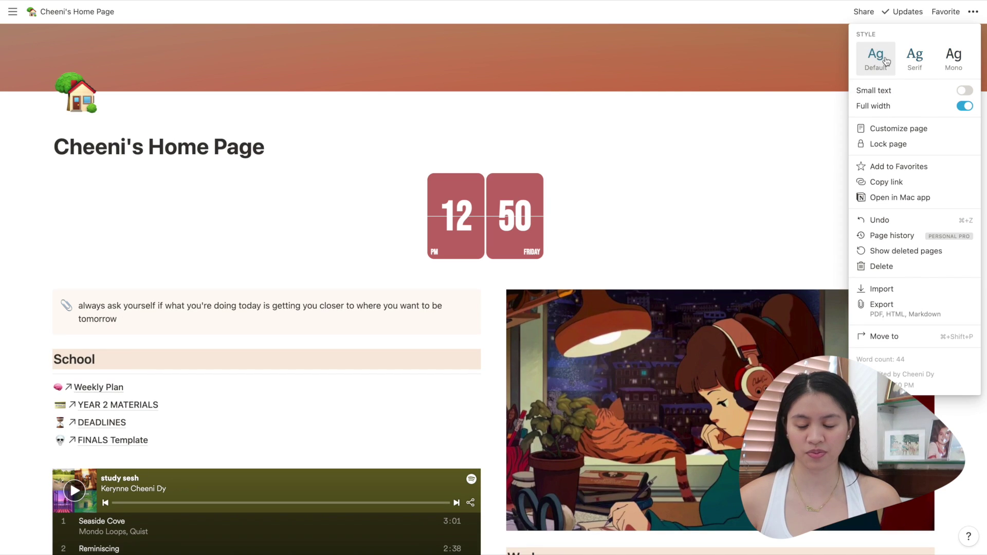
{"action": "left_click", "coordinate": [936, 58]}
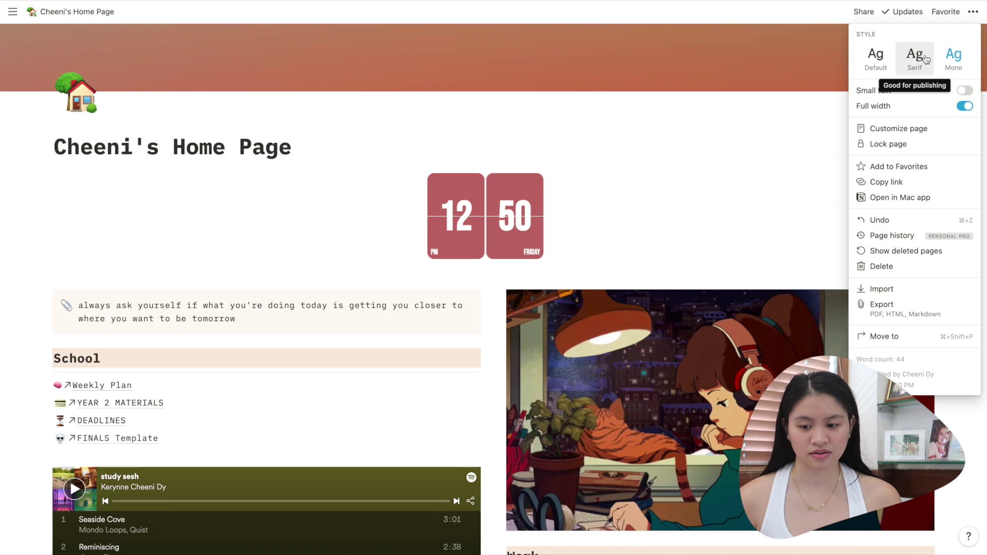
{"action": "left_click", "coordinate": [924, 58]}
{"action": "left_click", "coordinate": [876, 57]}
{"action": "left_click", "coordinate": [950, 59]}
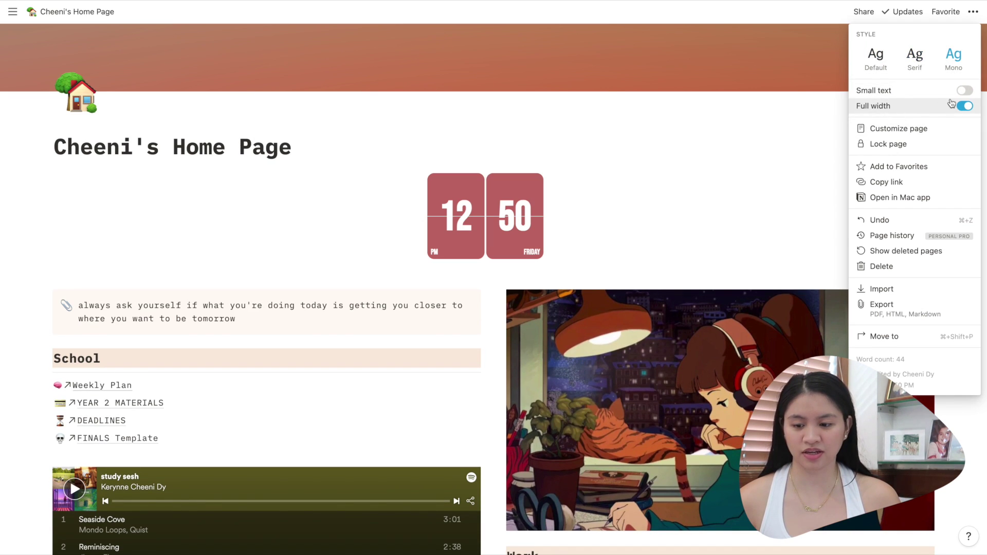
{"action": "left_click", "coordinate": [964, 91]}
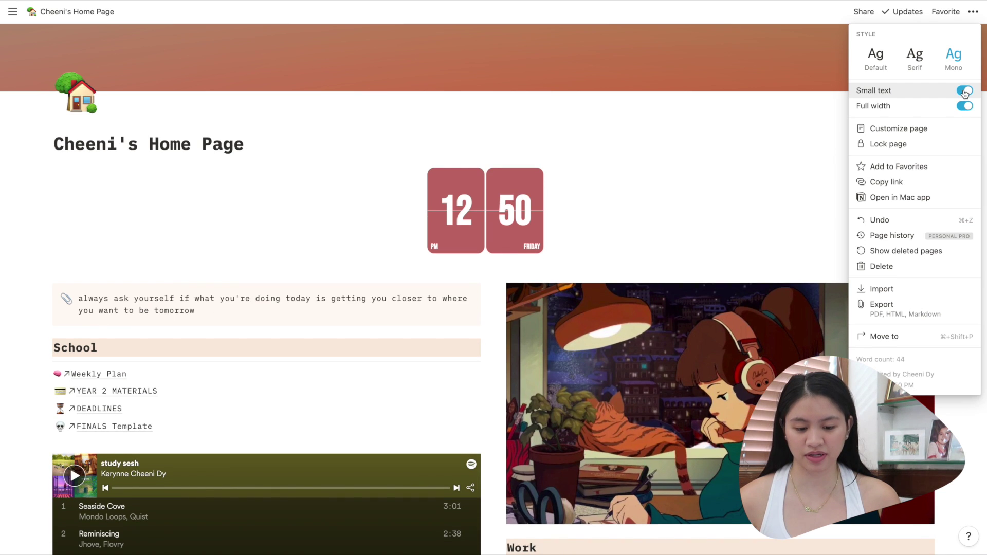
{"action": "left_click", "coordinate": [965, 91]}
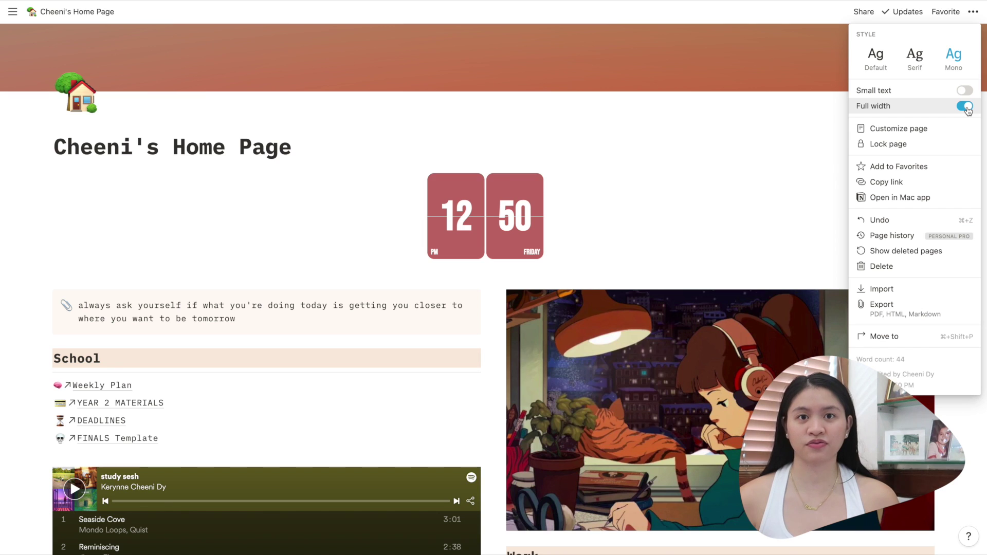
{"action": "left_click", "coordinate": [965, 107]}
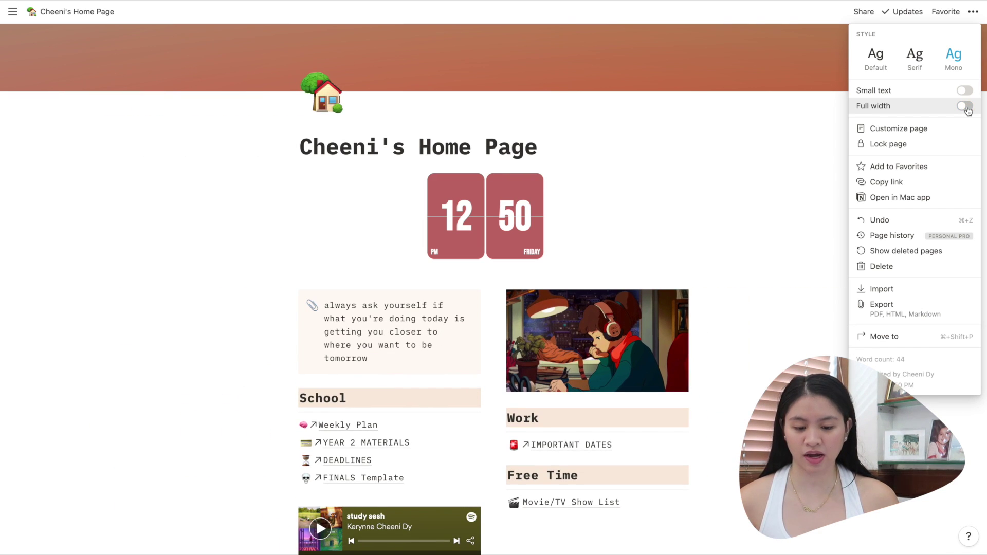
{"action": "left_click", "coordinate": [964, 106]}
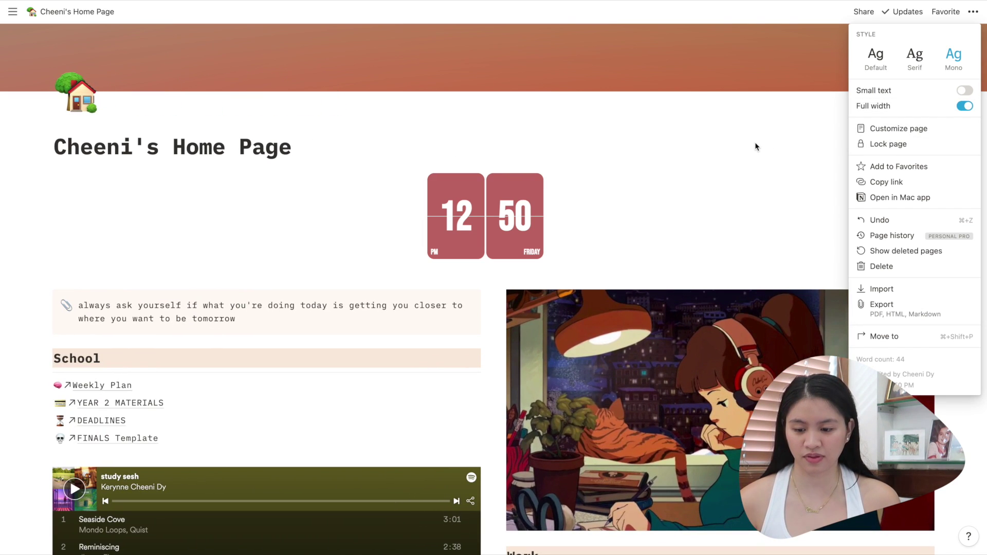
{"action": "left_click", "coordinate": [756, 146]}
{"action": "scroll", "coordinate": [218, 252], "scroll_direction": "down", "scroll_amount": 2}
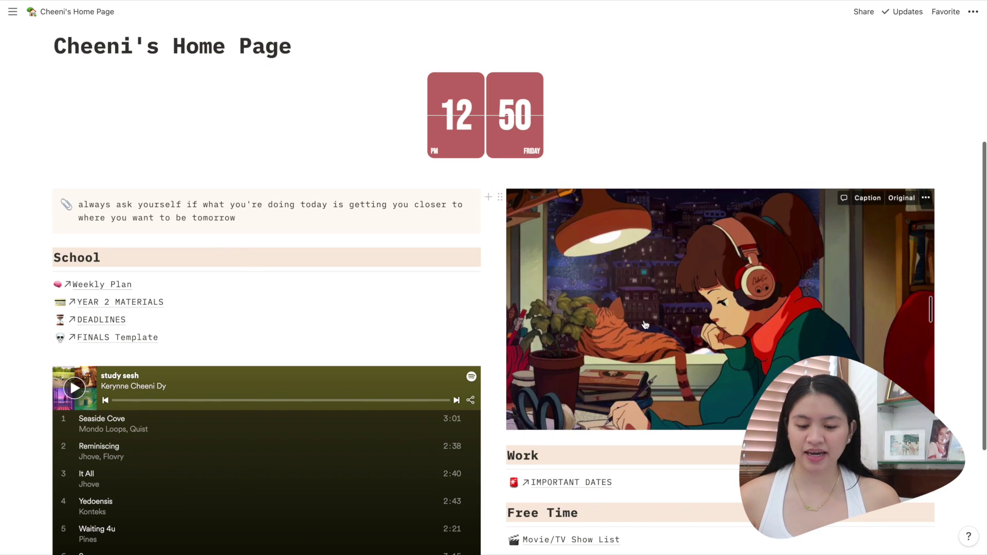
- Add an empty block below the lo-fi desk illustration
{"action": "left_click", "coordinate": [488, 197]}
{"action": "scroll", "coordinate": [596, 274], "scroll_direction": "down", "scroll_amount": 3}
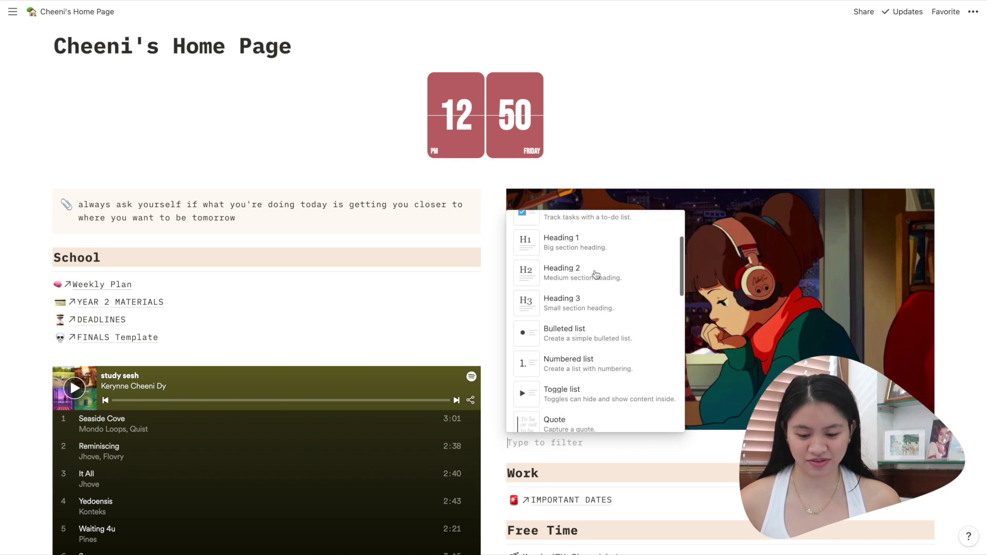
{"action": "scroll", "coordinate": [596, 274], "scroll_direction": "down", "scroll_amount": 8}
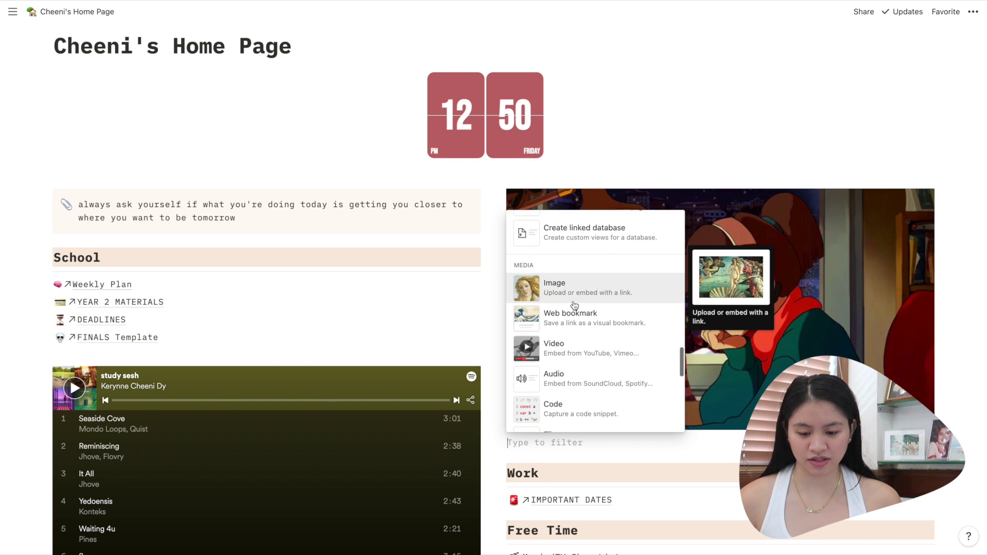
{"action": "left_click", "coordinate": [487, 299]}
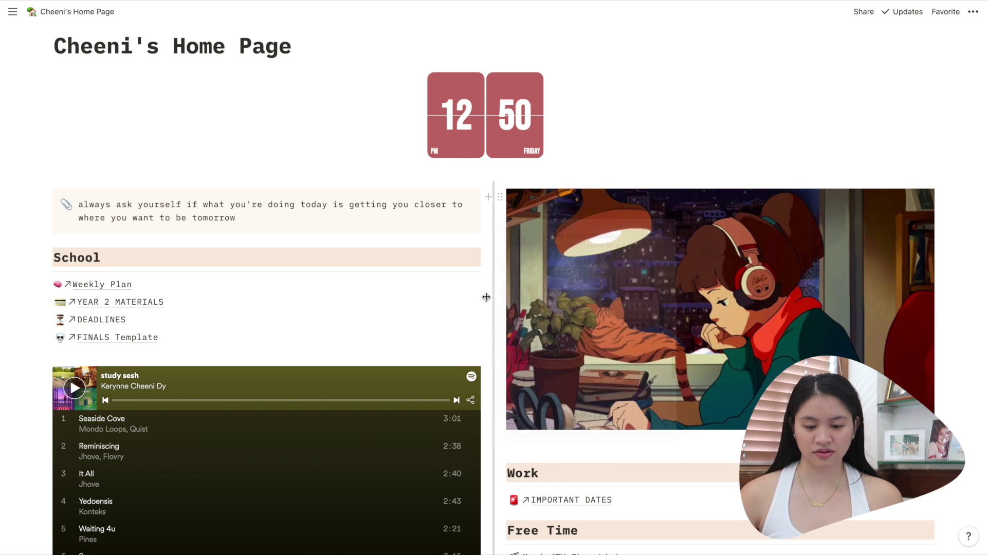
{"action": "left_click", "coordinate": [488, 198]}
{"action": "scroll", "coordinate": [597, 309], "scroll_direction": "down", "scroll_amount": 10}
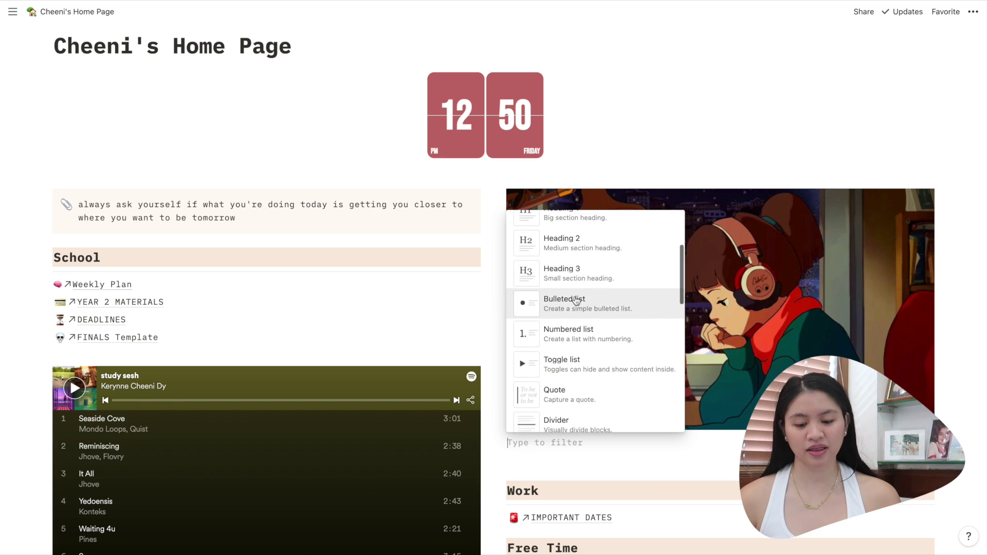
{"action": "left_click", "coordinate": [529, 463]}
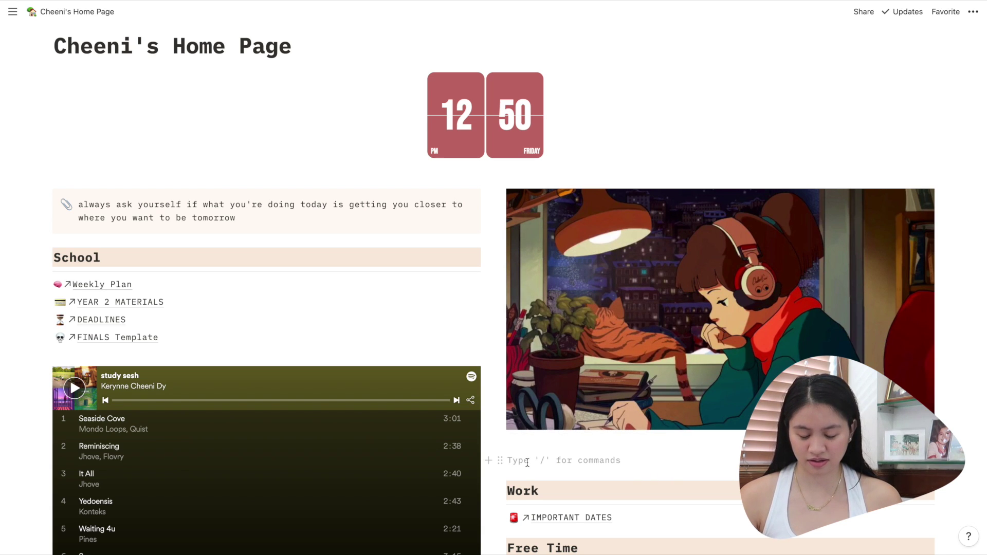
- Turn the block into an image using the Unsplash record turntable photo
{"action": "type", "text": "/"}
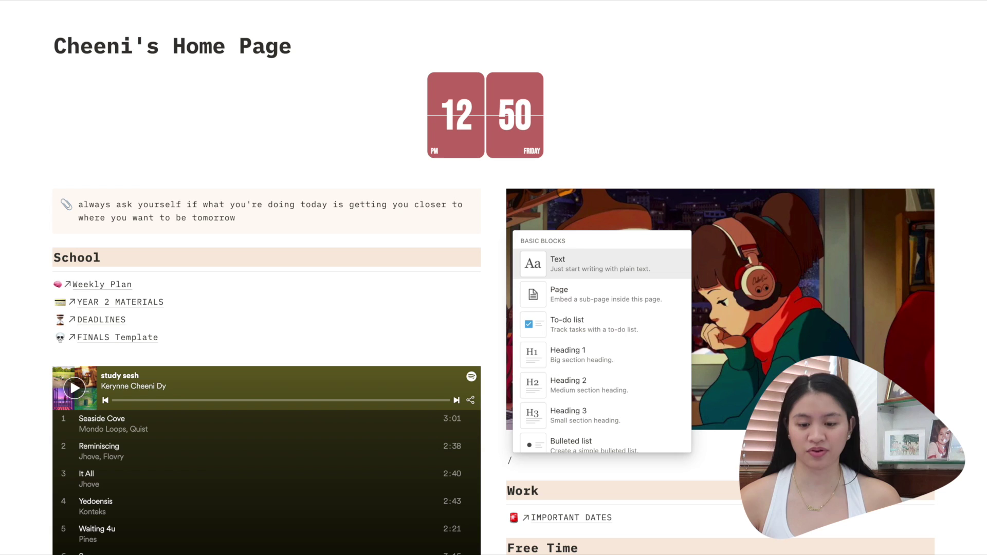
{"action": "type", "text": "image"}
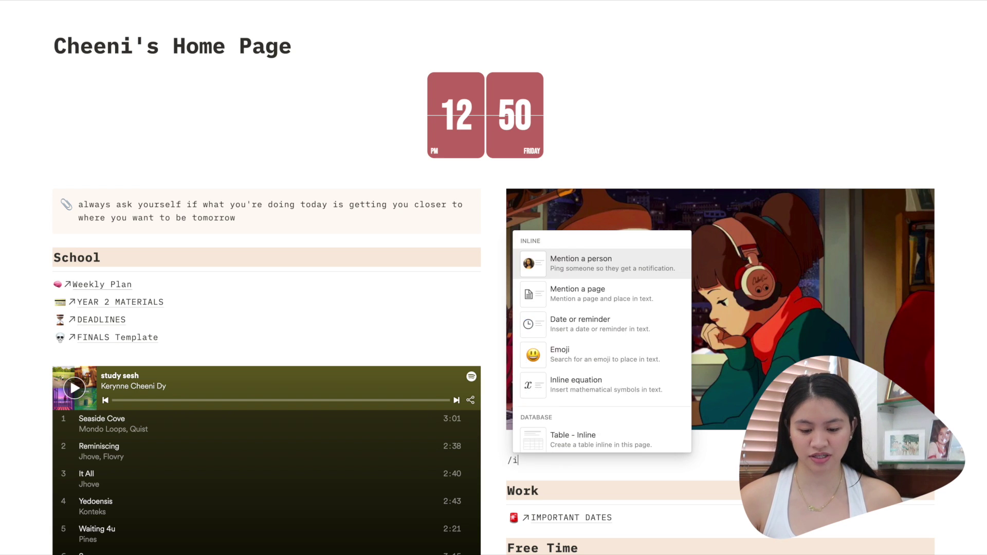
{"action": "left_click", "coordinate": [571, 329]}
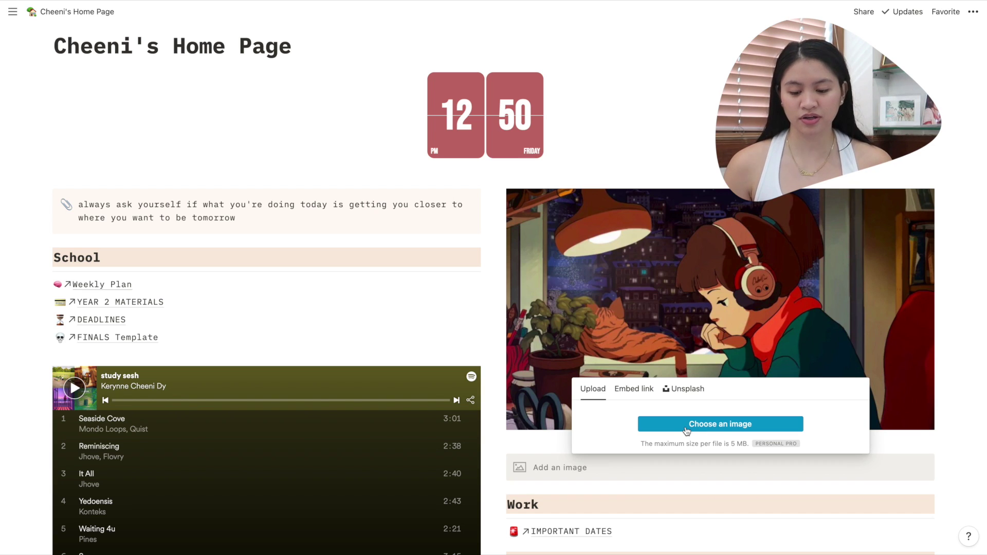
{"action": "left_click", "coordinate": [689, 389]}
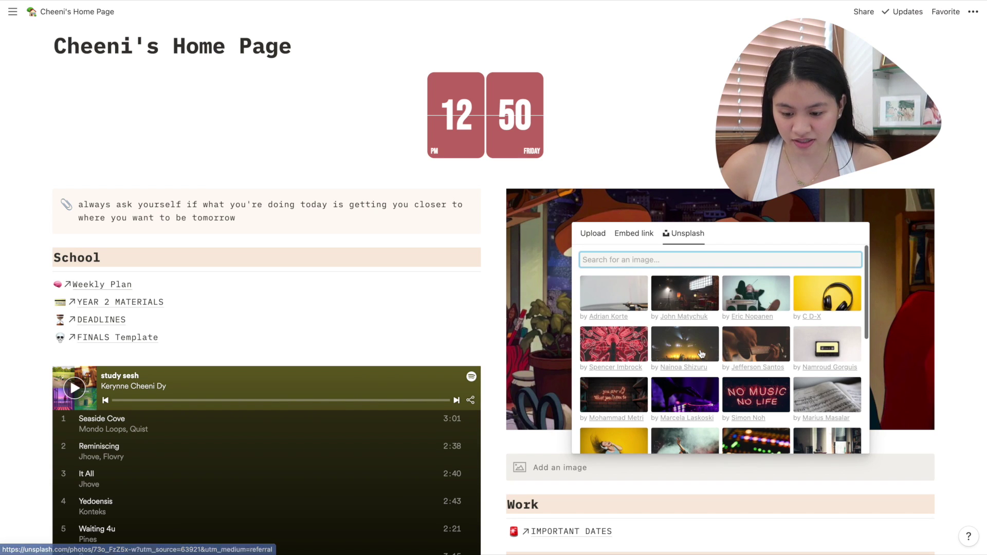
{"action": "left_click", "coordinate": [619, 301]}
{"action": "scroll", "coordinate": [581, 379], "scroll_direction": "down", "scroll_amount": 4}
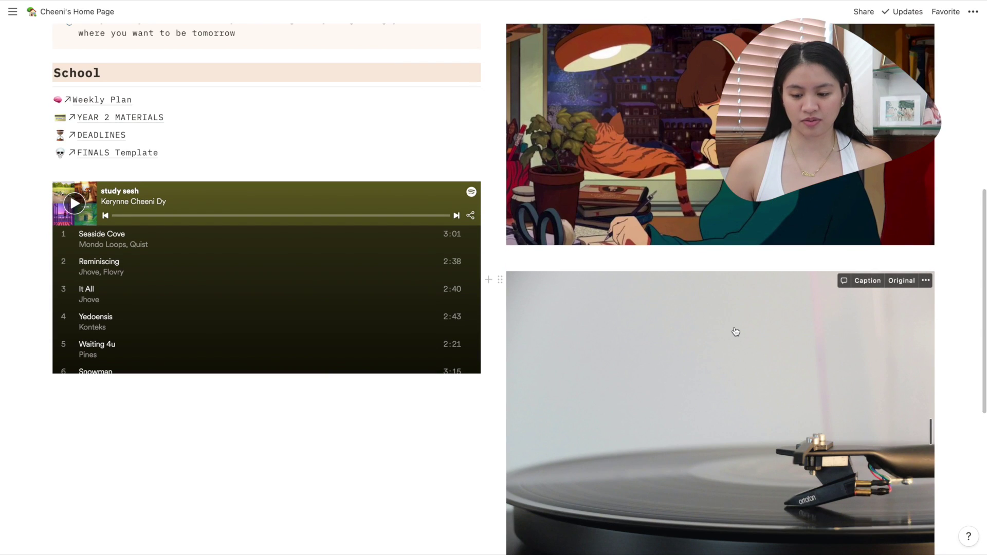
{"action": "scroll", "coordinate": [736, 331], "scroll_direction": "down", "scroll_amount": 2}
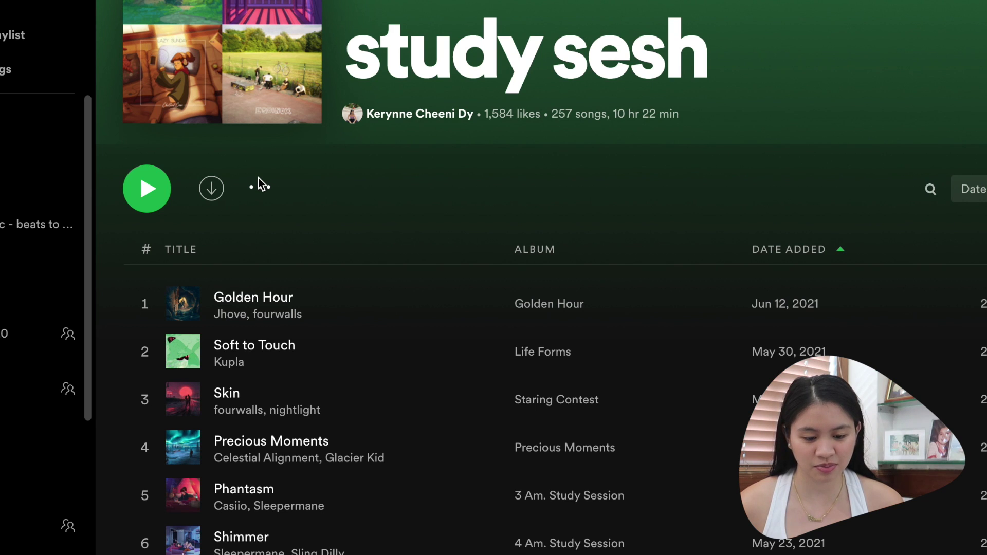
- Copy the Spotify embed code for the study sesh playlist via Share > Embed playlist
{"action": "left_click", "coordinate": [259, 185]}
{"action": "mouse_move", "coordinate": [326, 508]}
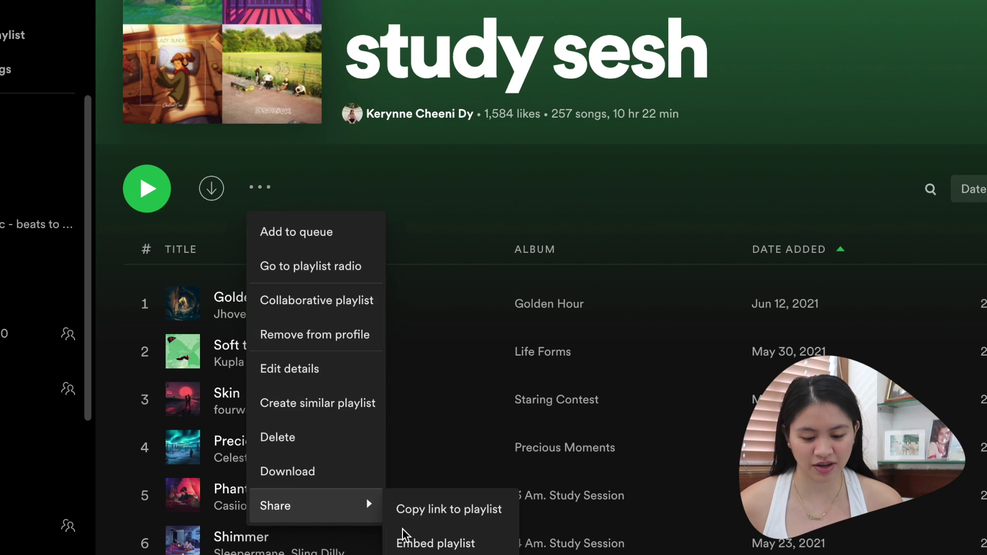
{"action": "left_click", "coordinate": [456, 545]}
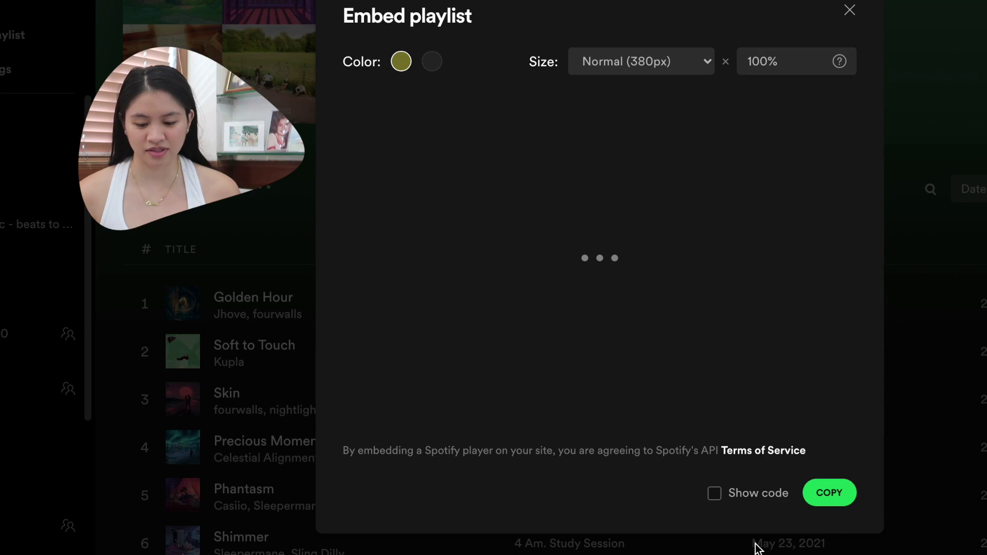
{"action": "left_click", "coordinate": [822, 507]}
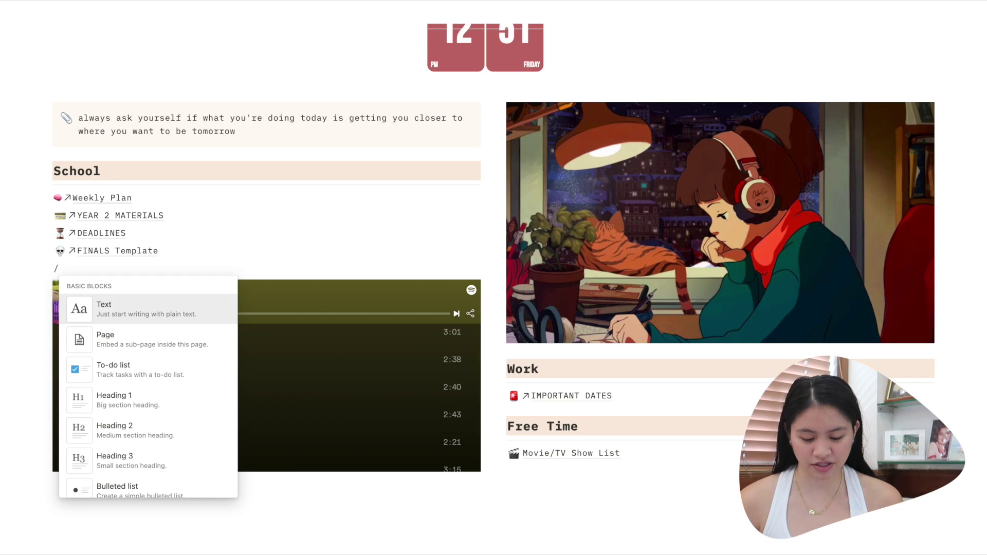
- Embed the copied study sesh Spotify playlist below FINALS Template with /embed, then open Weekly Plan
{"action": "type", "text": "embe"}
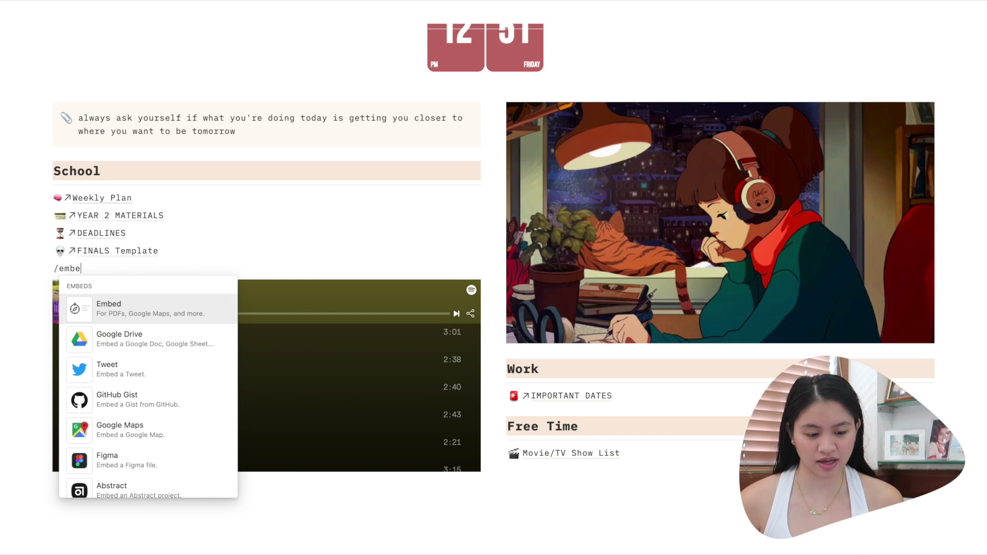
{"action": "key", "text": "Return"}
{"action": "key", "text": "ctrl+v"}
{"action": "key", "text": "Return"}
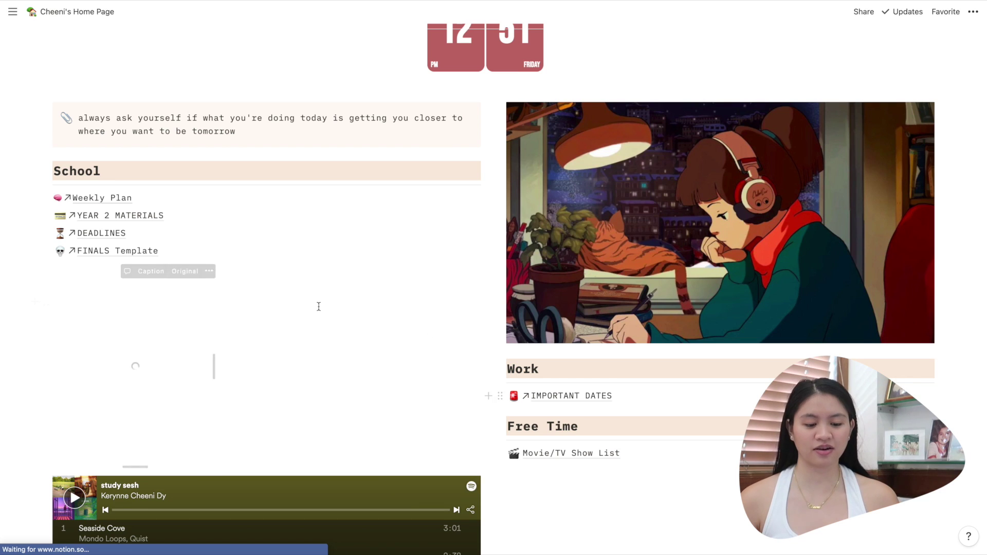
{"action": "scroll", "coordinate": [319, 306], "scroll_direction": "down", "scroll_amount": 2}
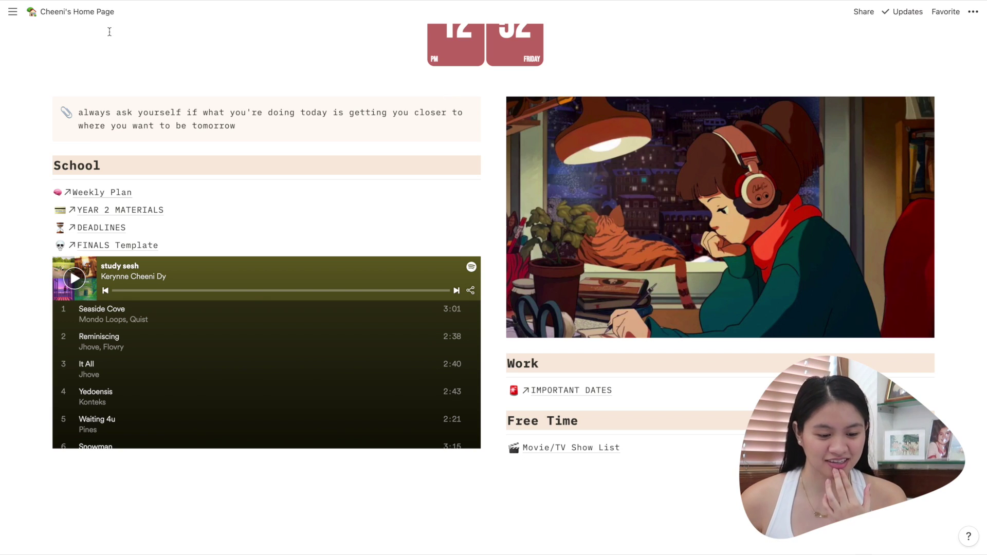
{"action": "left_click", "coordinate": [122, 194]}
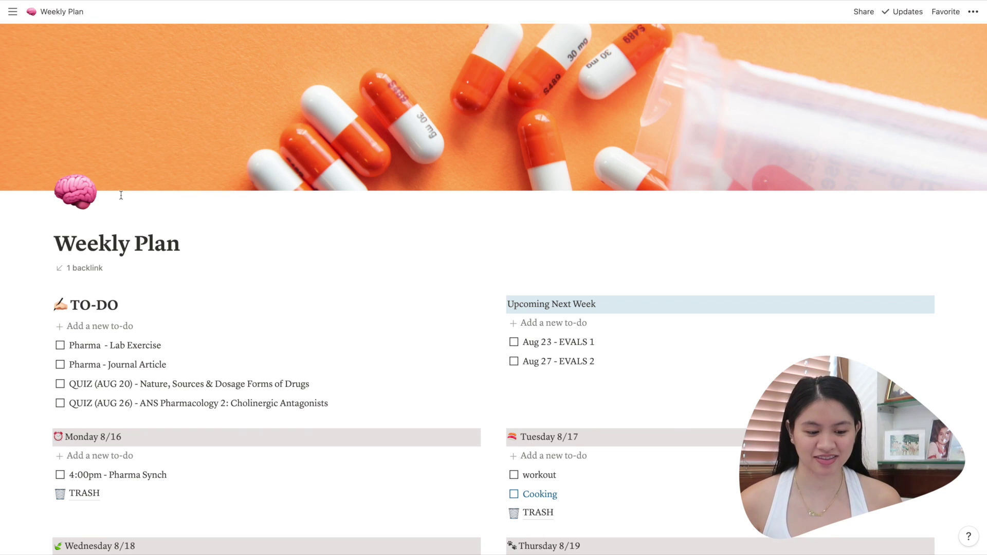
{"action": "left_click", "coordinate": [93, 273]}
{"action": "left_click", "coordinate": [93, 301]}
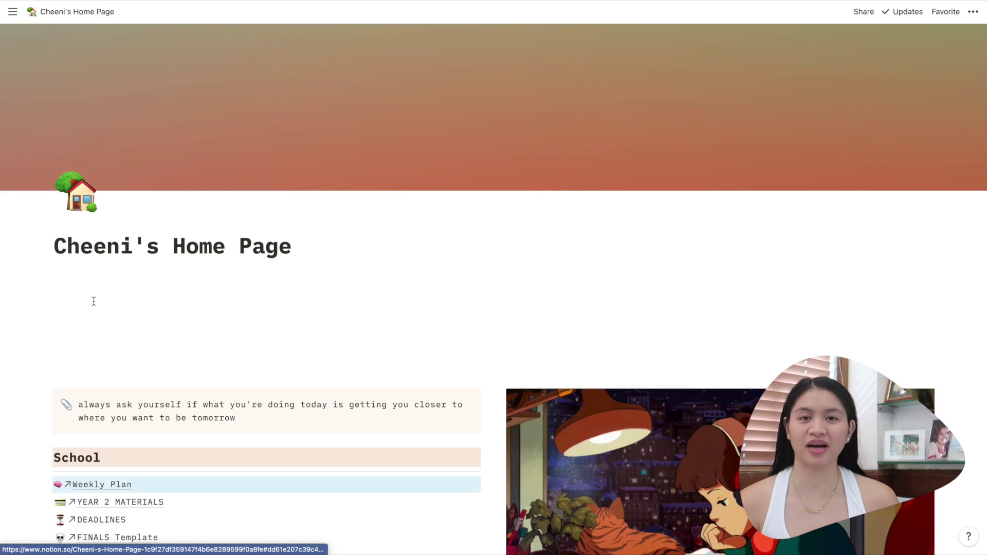
{"action": "scroll", "coordinate": [535, 429], "scroll_direction": "down", "scroll_amount": 6}
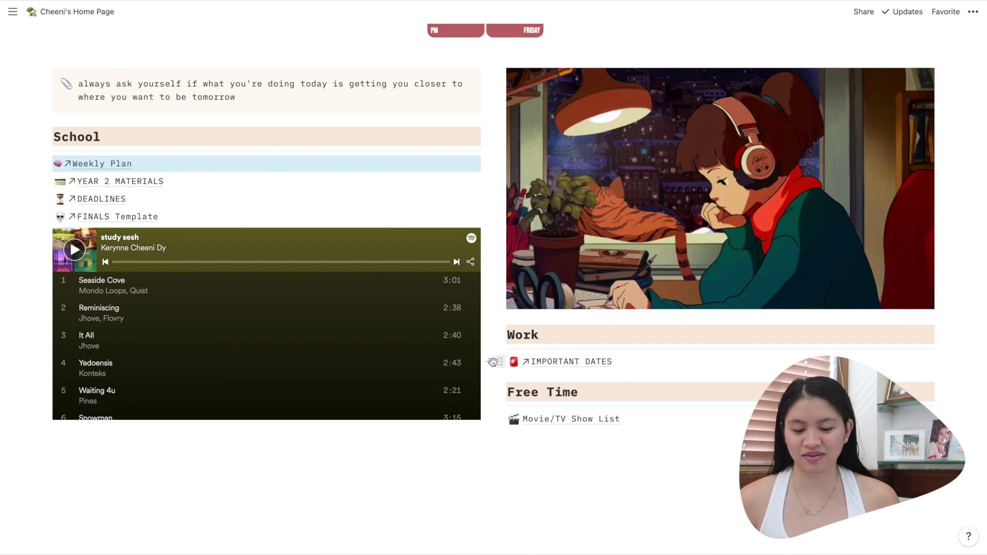
- Insert an inline mention of the YOUTUBE page under IMPORTANT DATES in the Work section
{"action": "left_click", "coordinate": [488, 362]}
{"action": "key", "text": "Escape"}
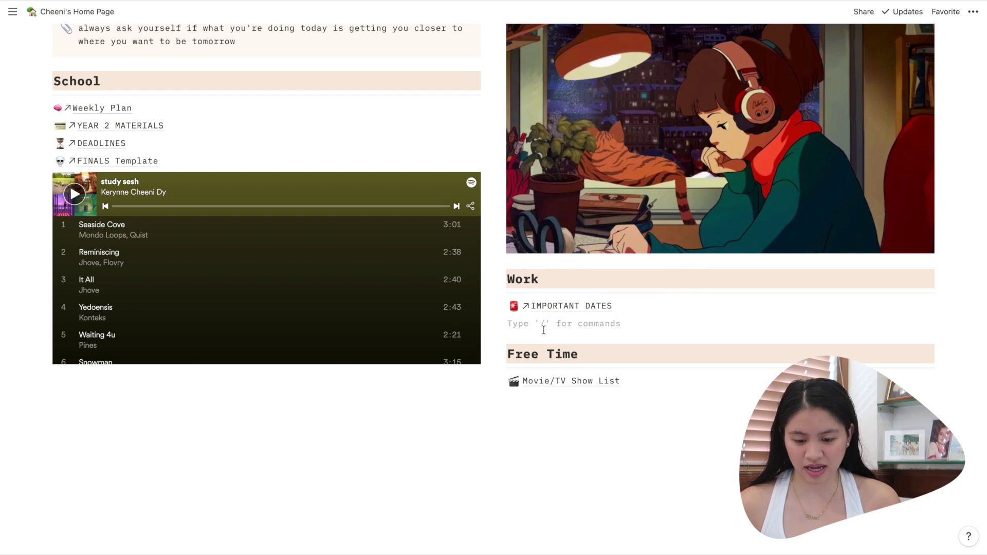
{"action": "type", "text": "/"}
{"action": "scroll", "coordinate": [570, 257], "scroll_direction": "down", "scroll_amount": 5}
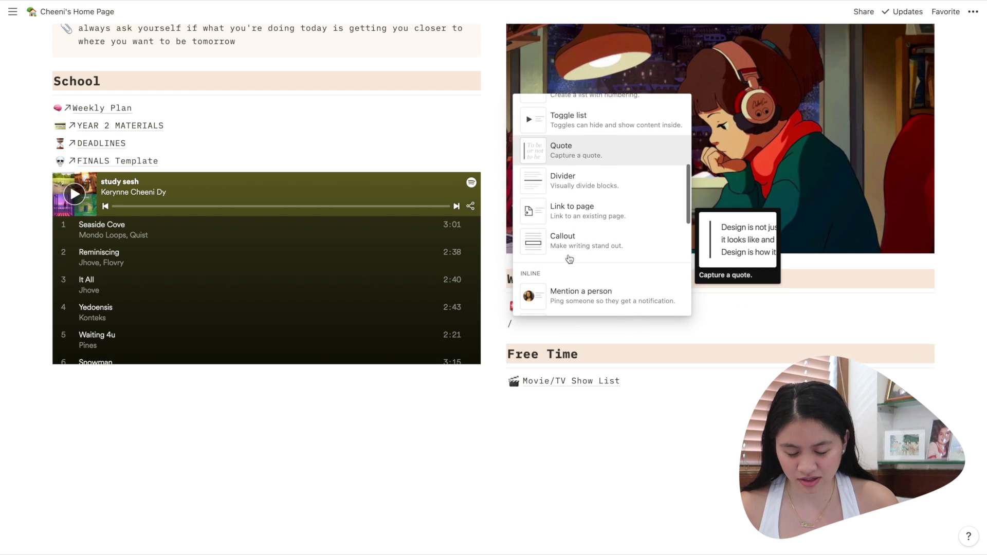
{"action": "scroll", "coordinate": [569, 257], "scroll_direction": "down", "scroll_amount": 5}
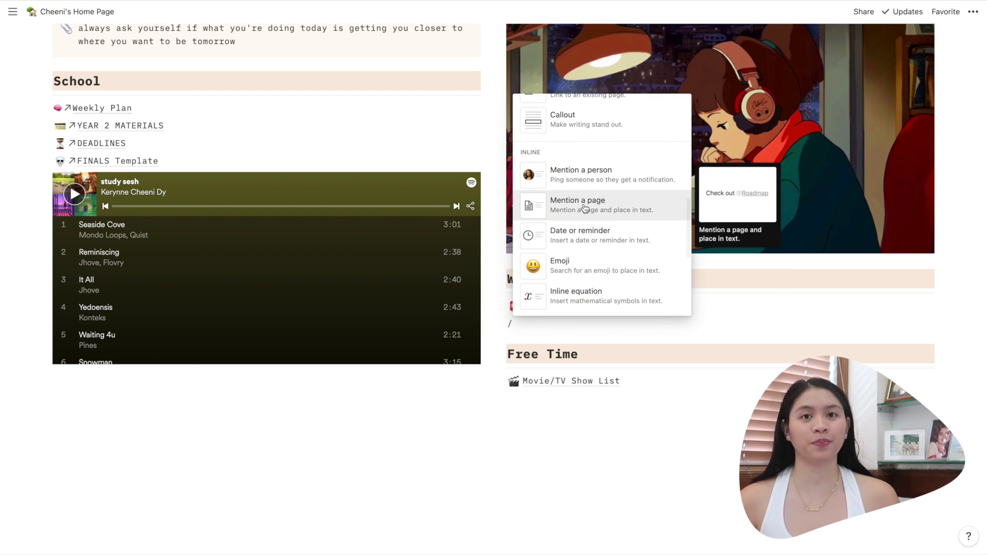
{"action": "left_click", "coordinate": [585, 208]}
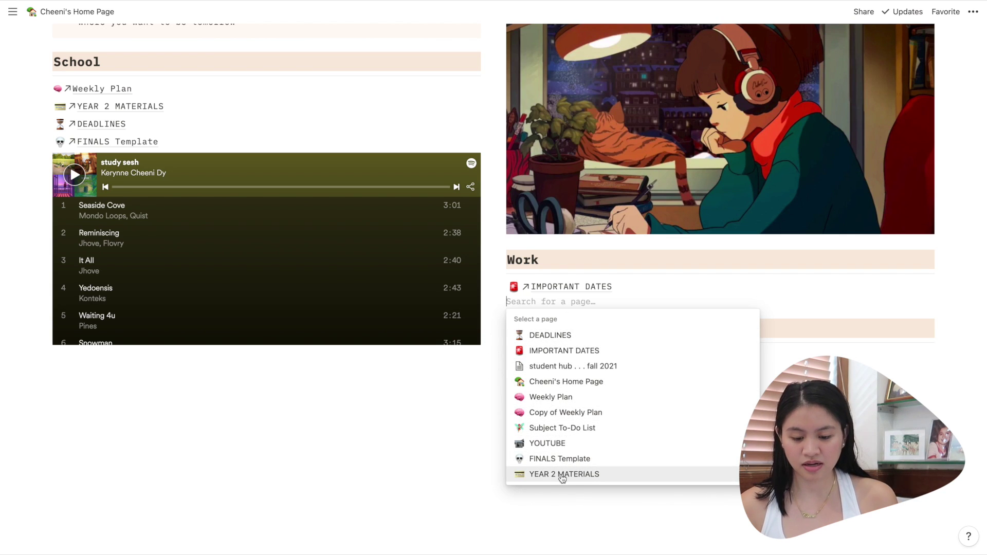
{"action": "left_click", "coordinate": [564, 443]}
{"action": "scroll", "coordinate": [565, 444], "scroll_direction": "up", "scroll_amount": 10}
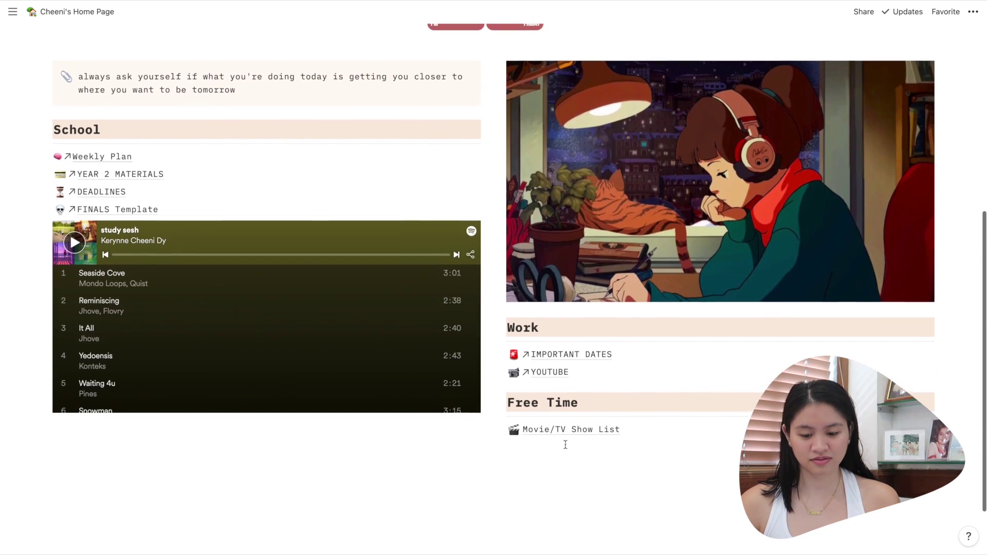
{"action": "scroll", "coordinate": [523, 356], "scroll_direction": "down", "scroll_amount": 3}
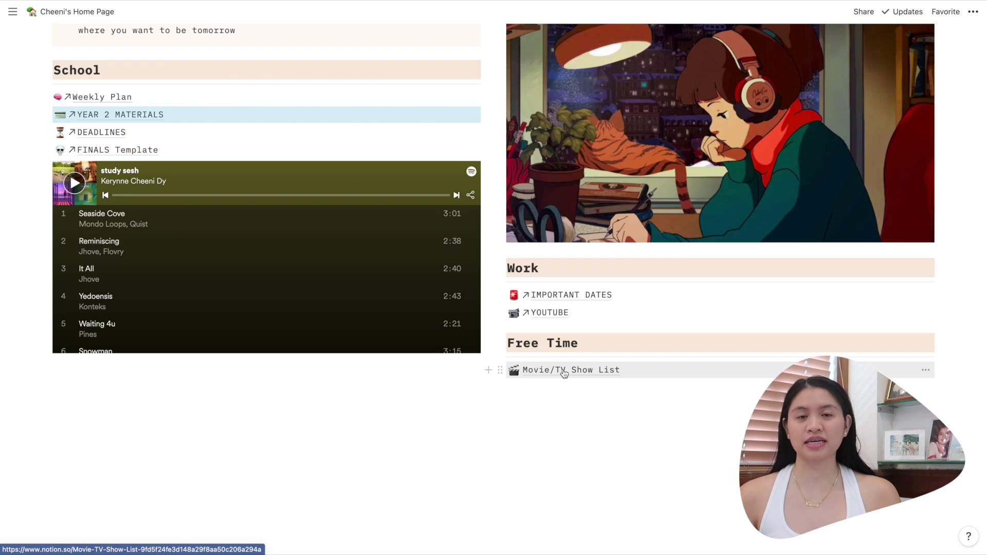
- Open the Movie/TV Show List and review its sharing list and the invitees' Can edit permission
{"action": "left_click", "coordinate": [564, 371]}
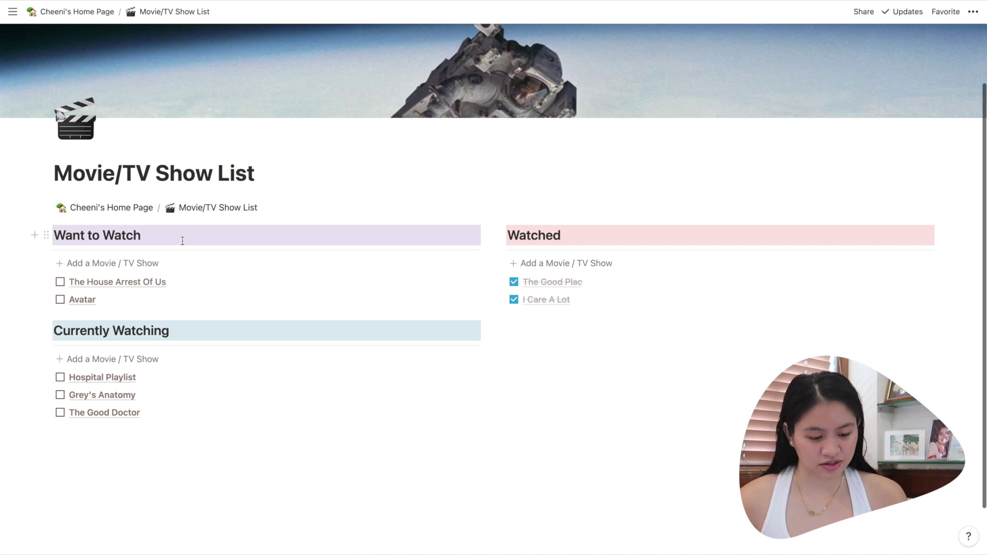
{"action": "scroll", "coordinate": [312, 392], "scroll_direction": "up", "scroll_amount": 2}
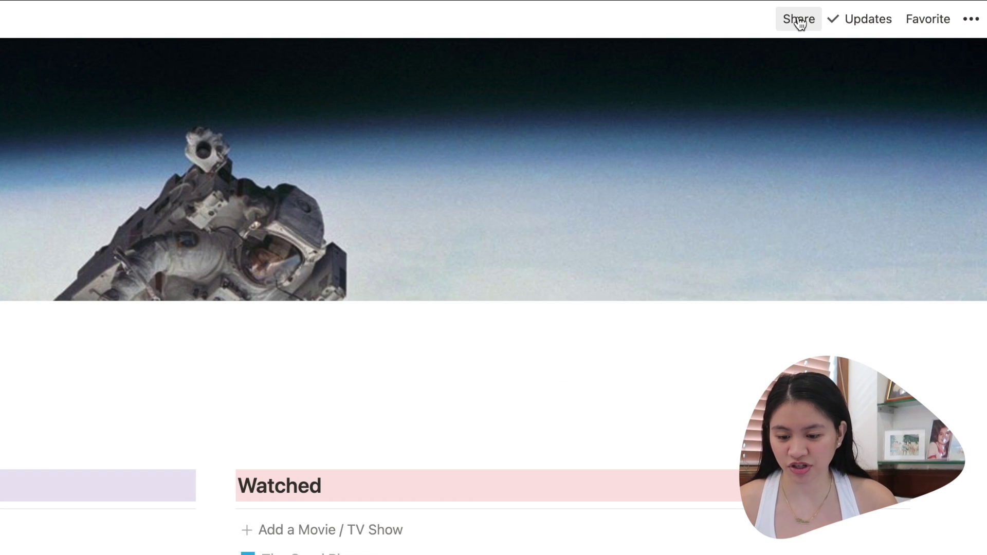
{"action": "left_click", "coordinate": [798, 19]}
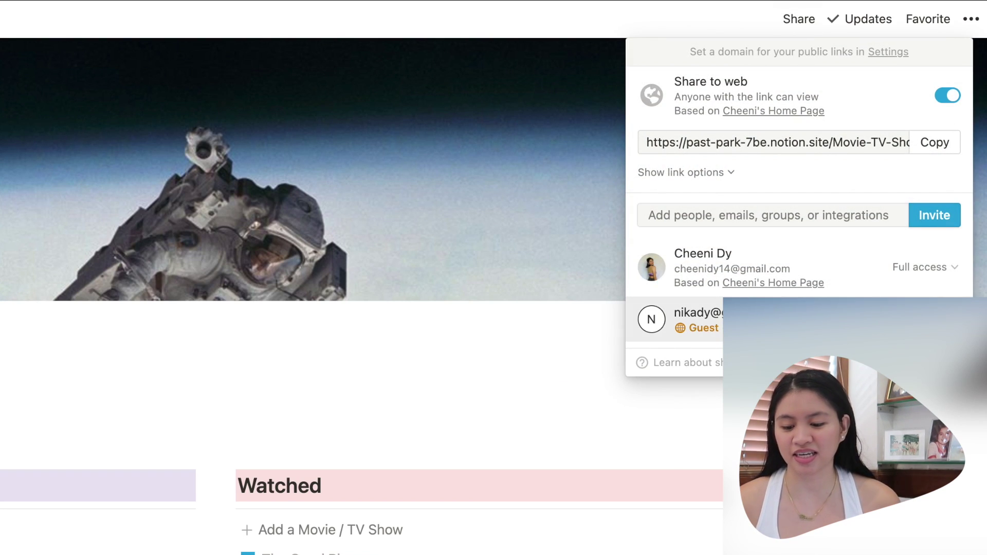
{"action": "left_click", "coordinate": [724, 220]}
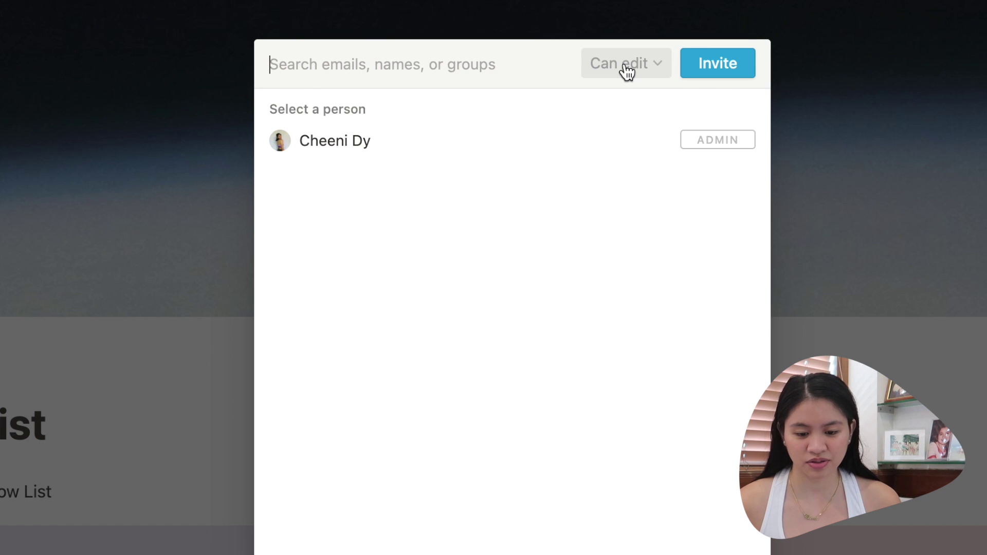
{"action": "left_click", "coordinate": [626, 67]}
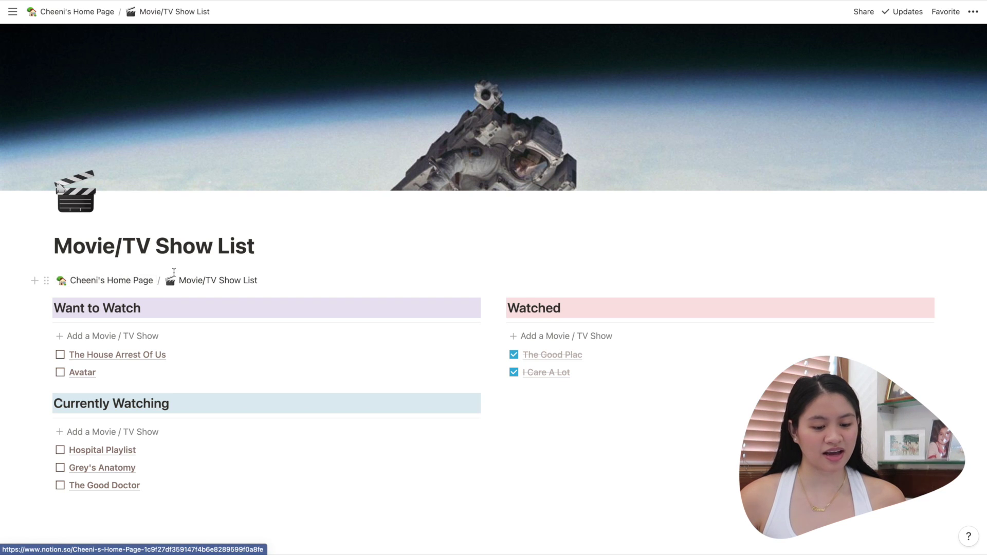
- Add a /bread breadcrumb block below the existing one, then return home through the breadcrumb
{"action": "left_click", "coordinate": [268, 285]}
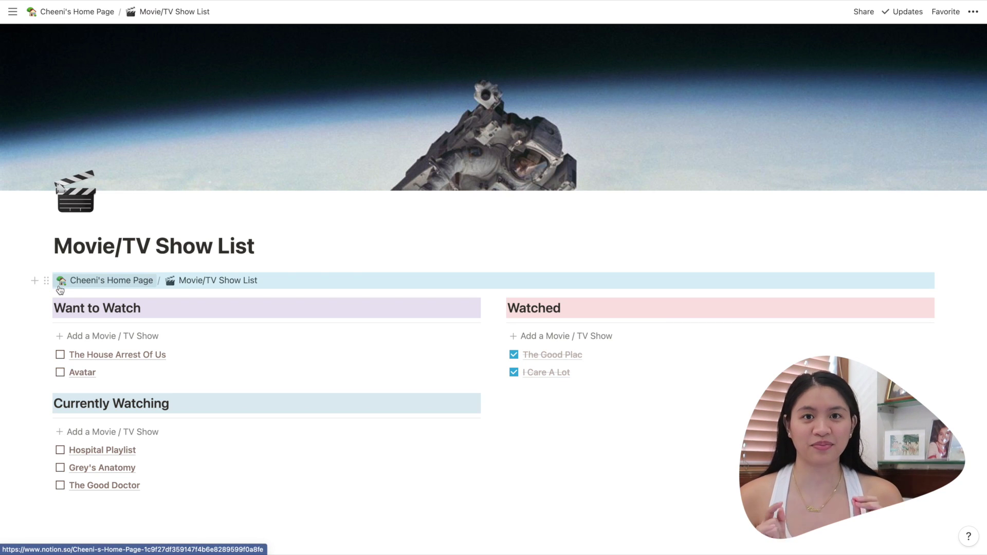
{"action": "left_click", "coordinate": [34, 281]}
{"action": "scroll", "coordinate": [132, 441], "scroll_direction": "down", "scroll_amount": 15}
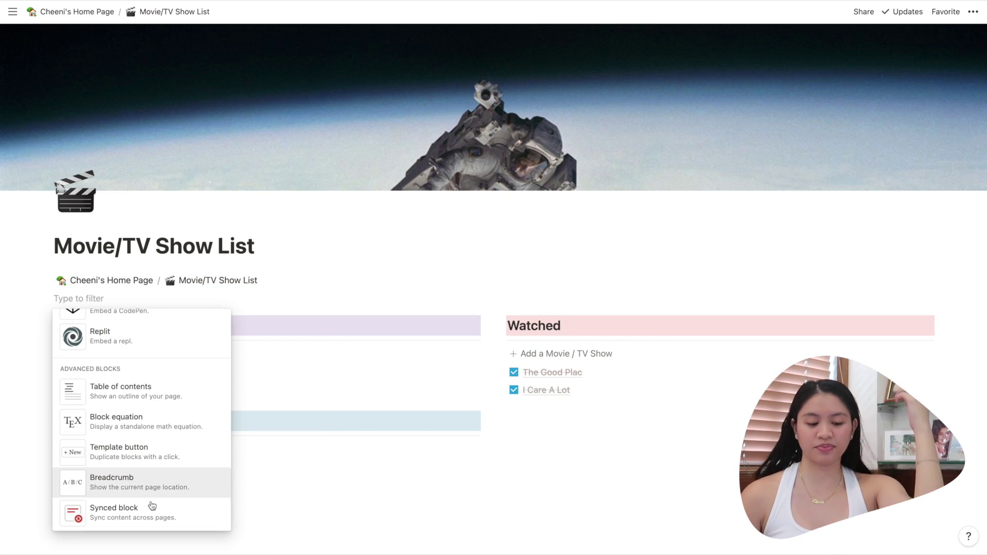
{"action": "left_click", "coordinate": [120, 294]}
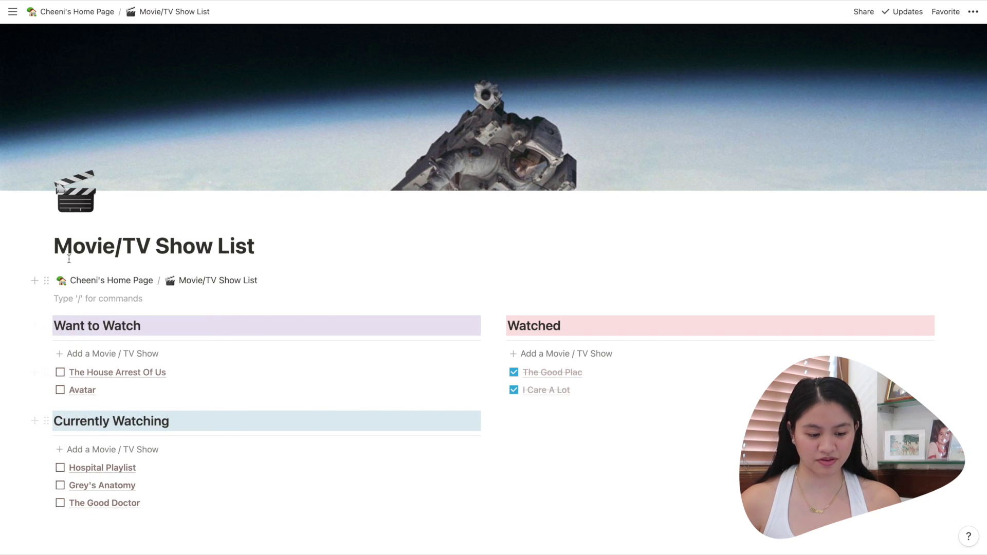
{"action": "type", "text": "/bread"}
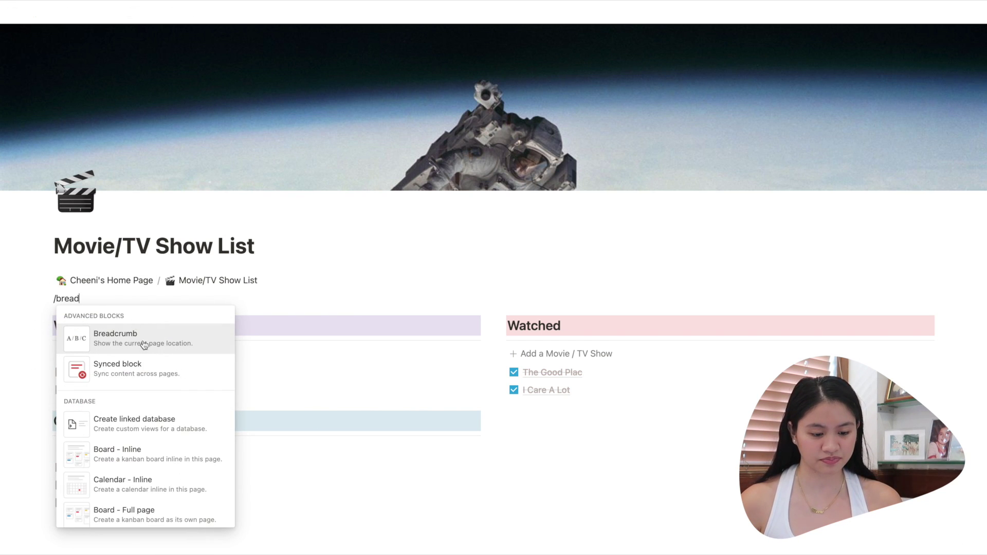
{"action": "left_click", "coordinate": [148, 342]}
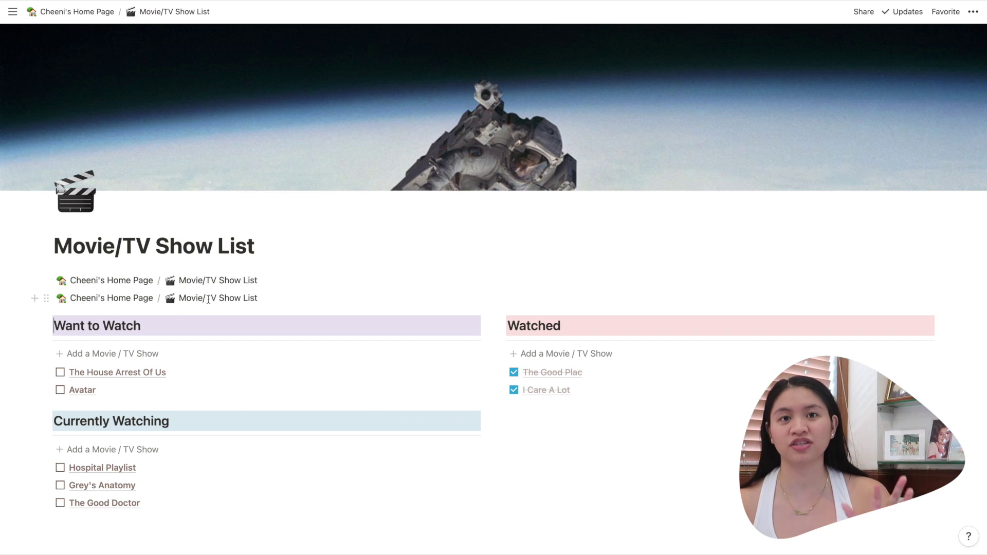
{"action": "left_click", "coordinate": [86, 299]}
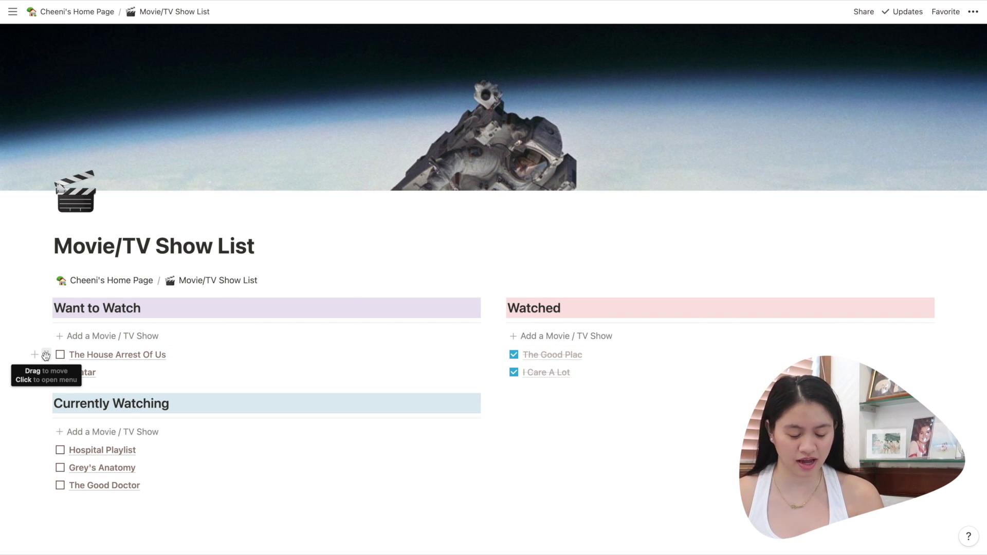
- Move The House Arrest Of Us into Currently Watching and tick it, then return it unchecked to Want to Watch
{"action": "left_click_drag", "start_coordinate": [45, 355], "coordinate": [49, 444]}
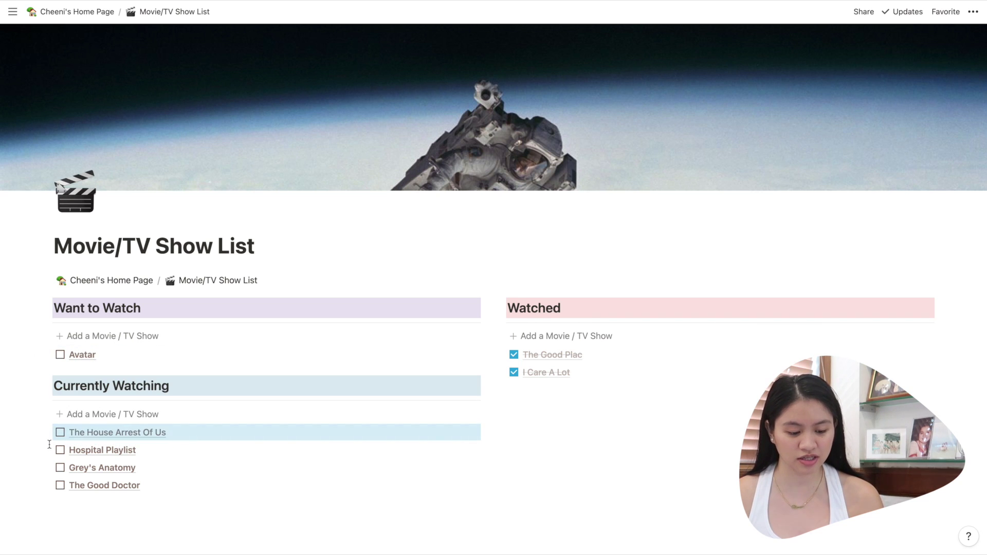
{"action": "left_click", "coordinate": [60, 436]}
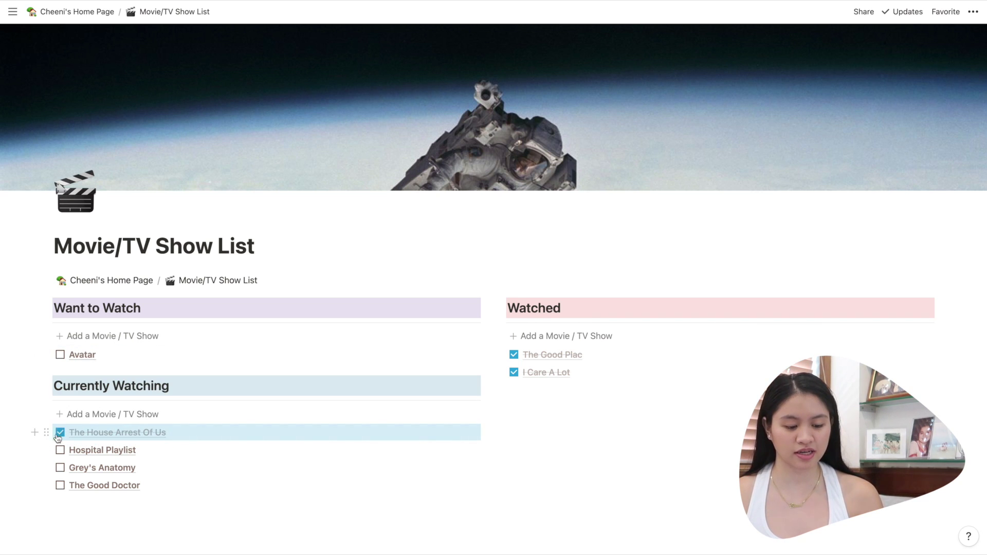
{"action": "left_click_drag", "start_coordinate": [46, 433], "coordinate": [103, 350]}
{"action": "left_click", "coordinate": [59, 432]}
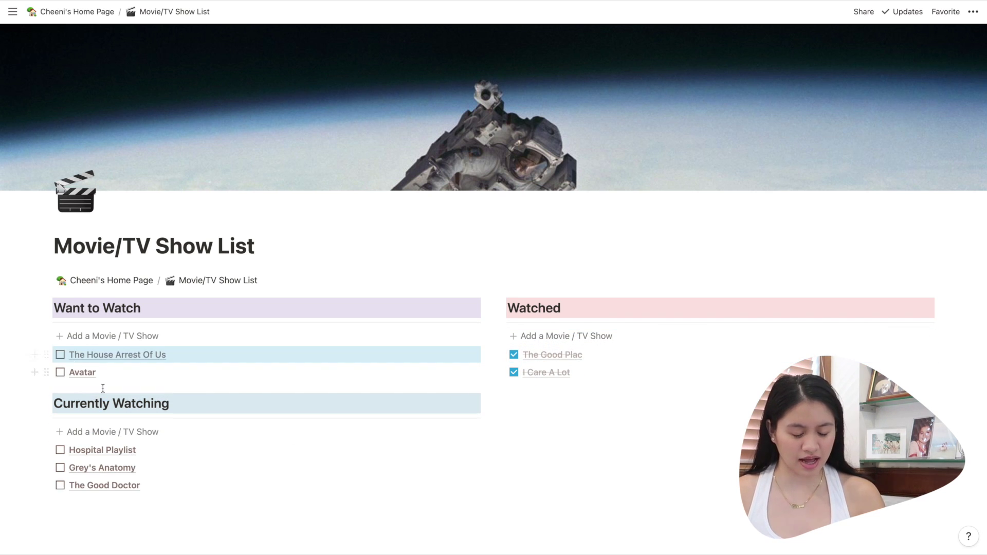
{"action": "left_click", "coordinate": [181, 351]}
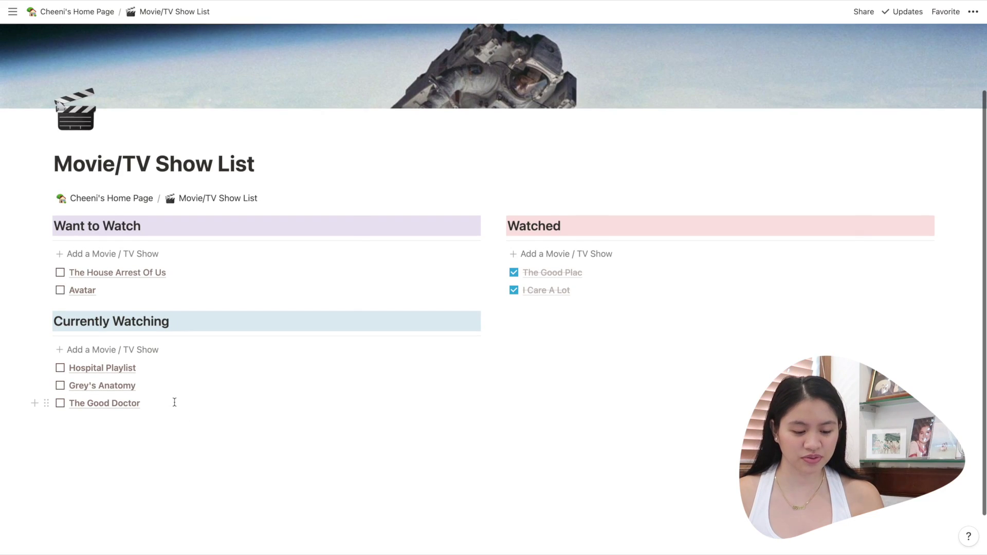
- Add a to-do below The Good Doctor with the word Link hyperlinked to the pasted URL
{"action": "left_click", "coordinate": [173, 405]}
{"action": "key", "text": "Return"}
{"action": "type", "text": "Link"}
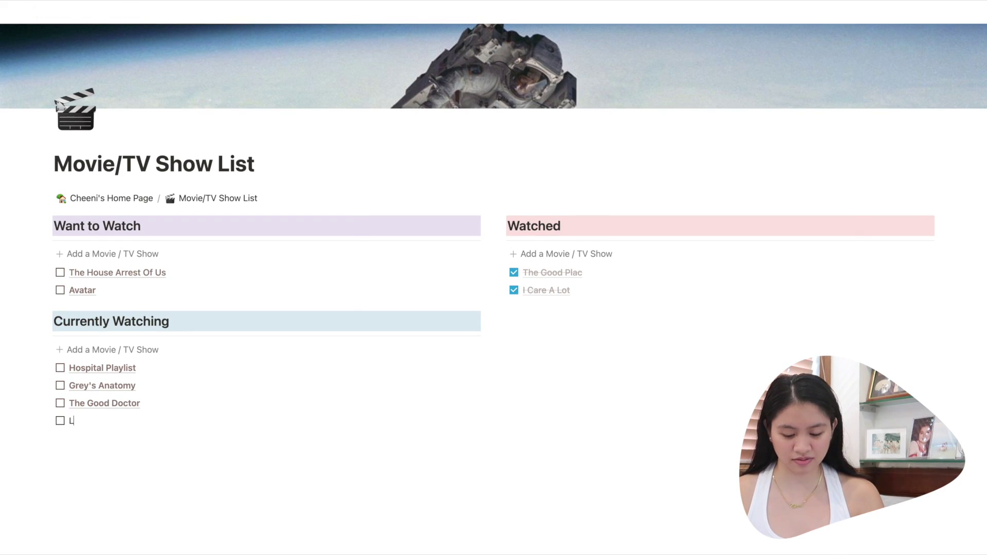
{"action": "double_click", "coordinate": [81, 421]}
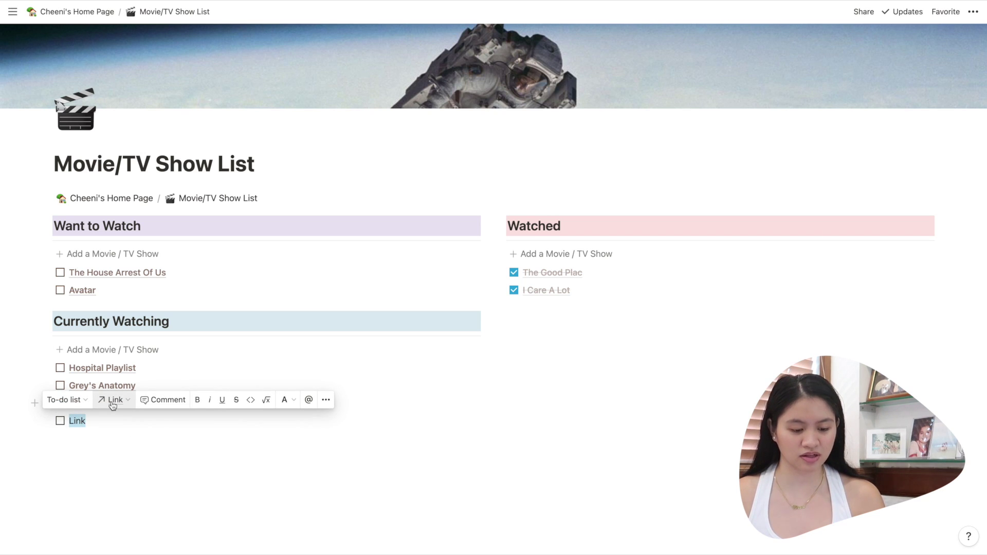
{"action": "left_click", "coordinate": [113, 404]}
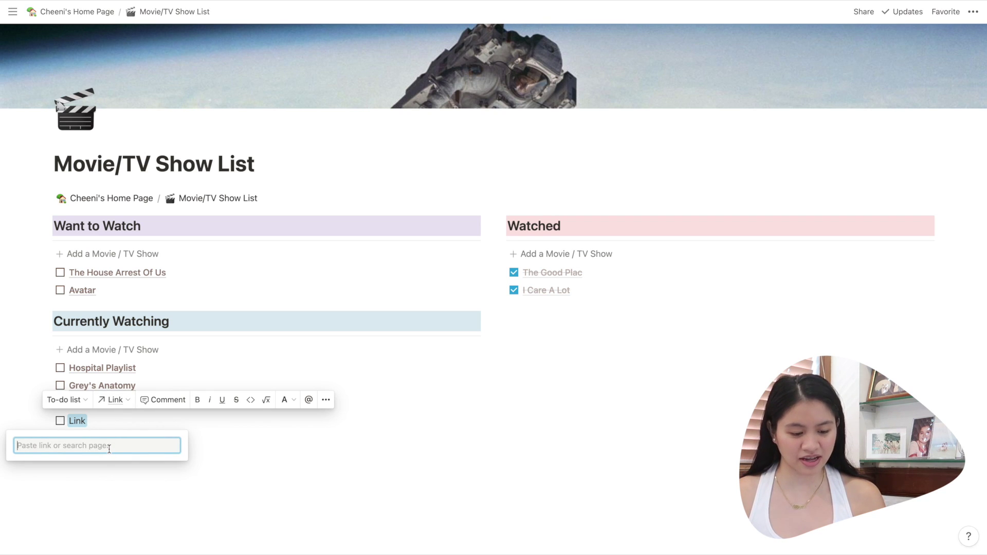
{"action": "key", "text": "ctrl+v"}
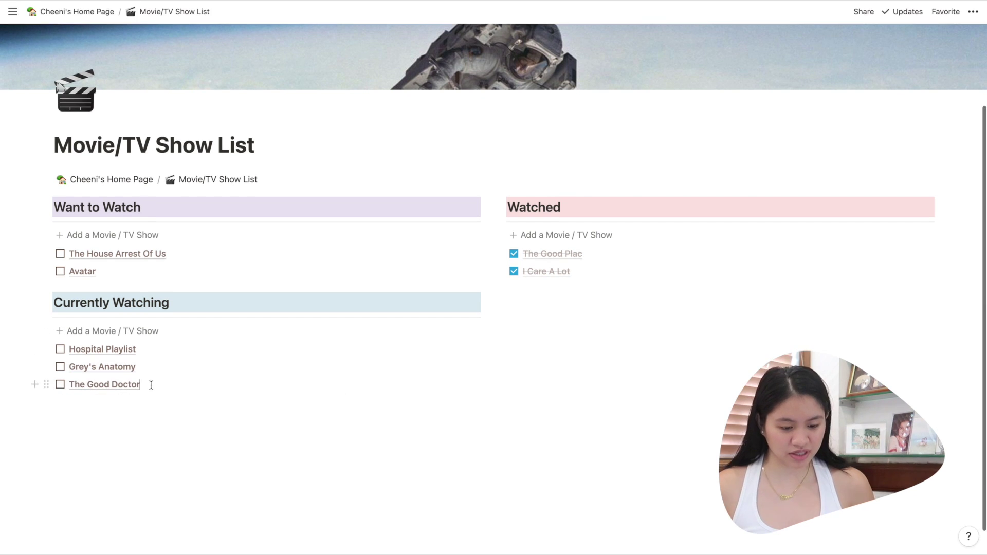
- Select the three Currently Watching rows and set their text colour to Brown
{"action": "left_click_drag", "start_coordinate": [150, 384], "coordinate": [60, 348]}
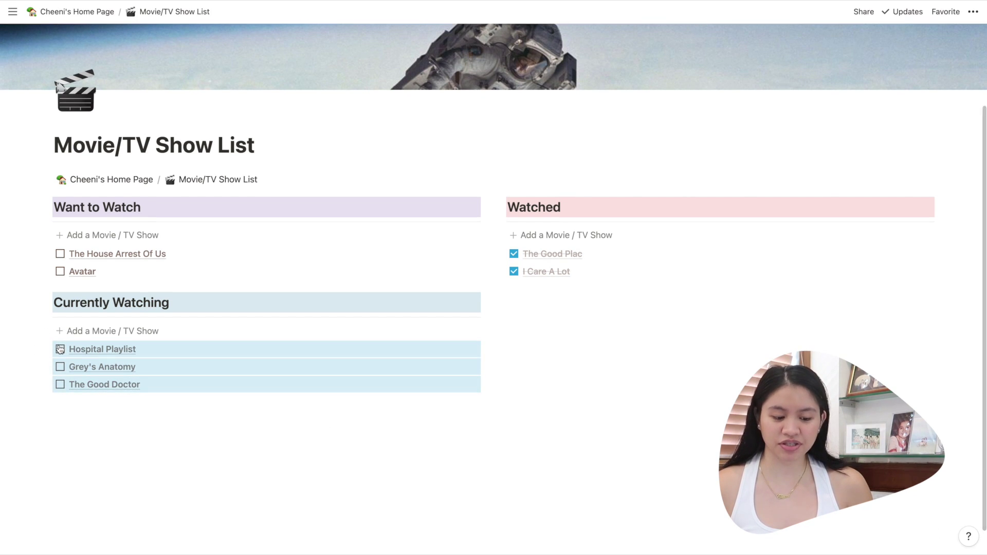
{"action": "right_click", "coordinate": [155, 356]}
{"action": "mouse_move", "coordinate": [232, 483]}
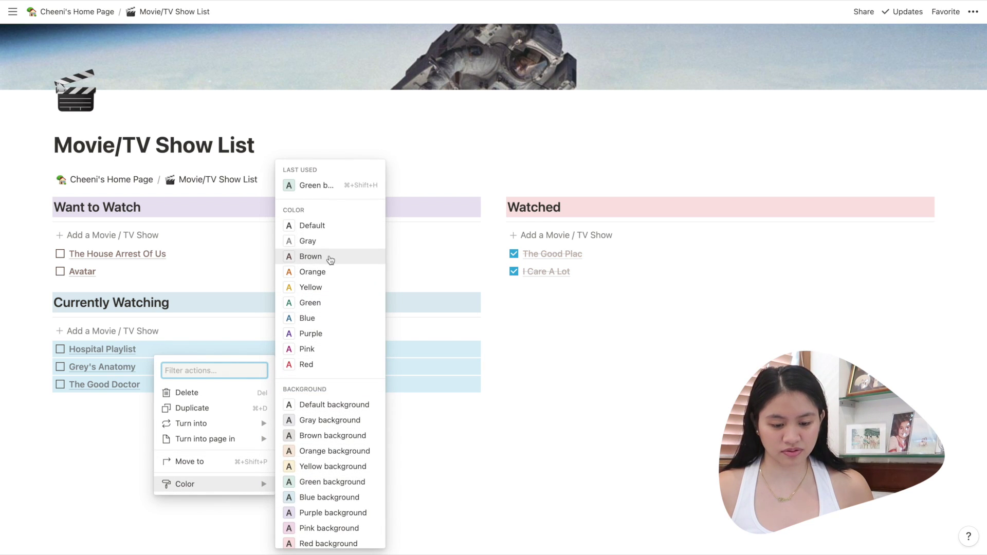
{"action": "left_click", "coordinate": [330, 257]}
{"action": "left_click", "coordinate": [196, 421]}
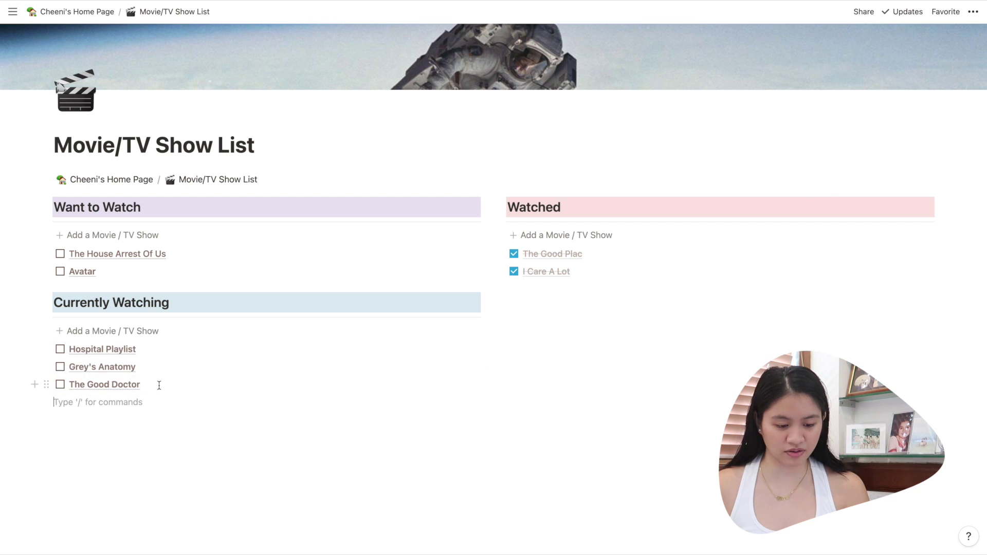
{"action": "left_click", "coordinate": [46, 385]}
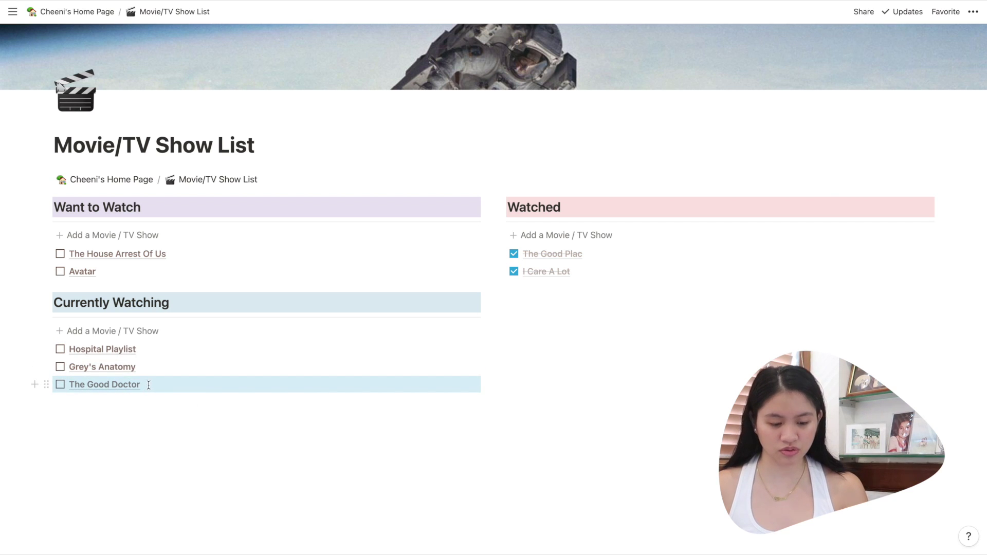